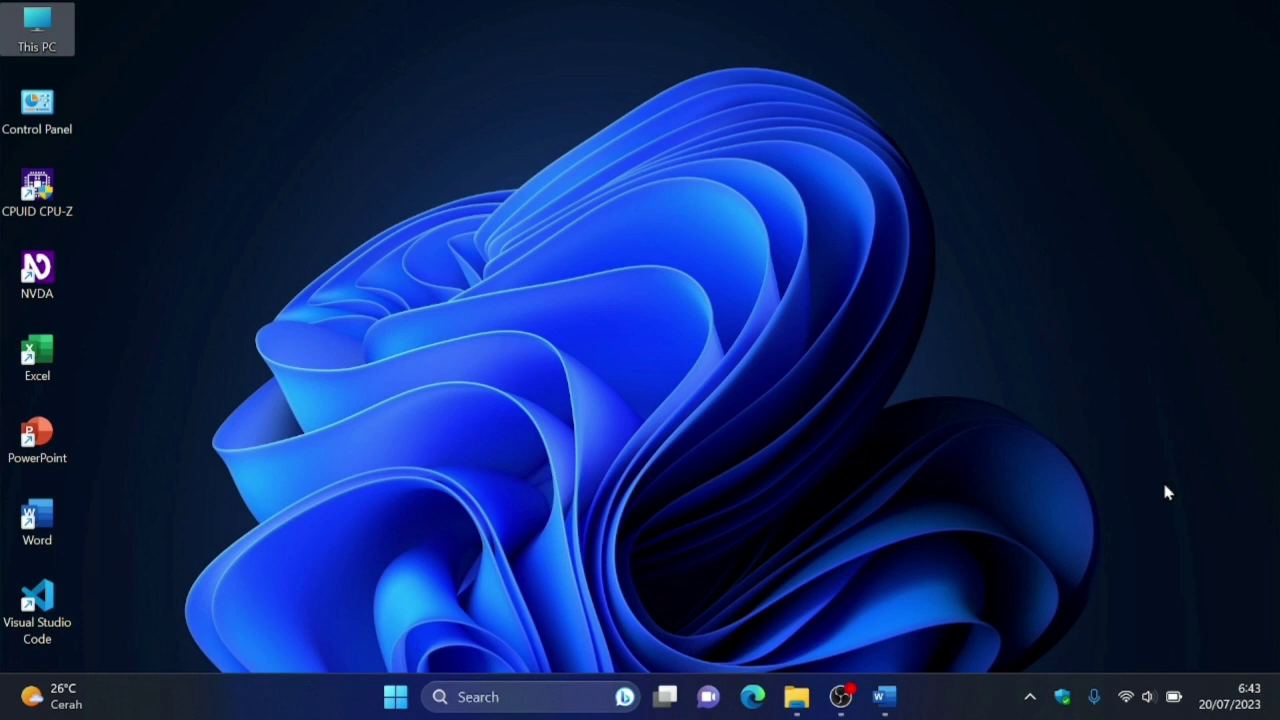
Switch to the Word document Materi tabel.docx and review its numbered list of table topics
{"action": "key", "text": "alt+Tab"}
{"action": "key", "text": "alt+Tab"}
{"action": "key", "text": "alt+Tab"}
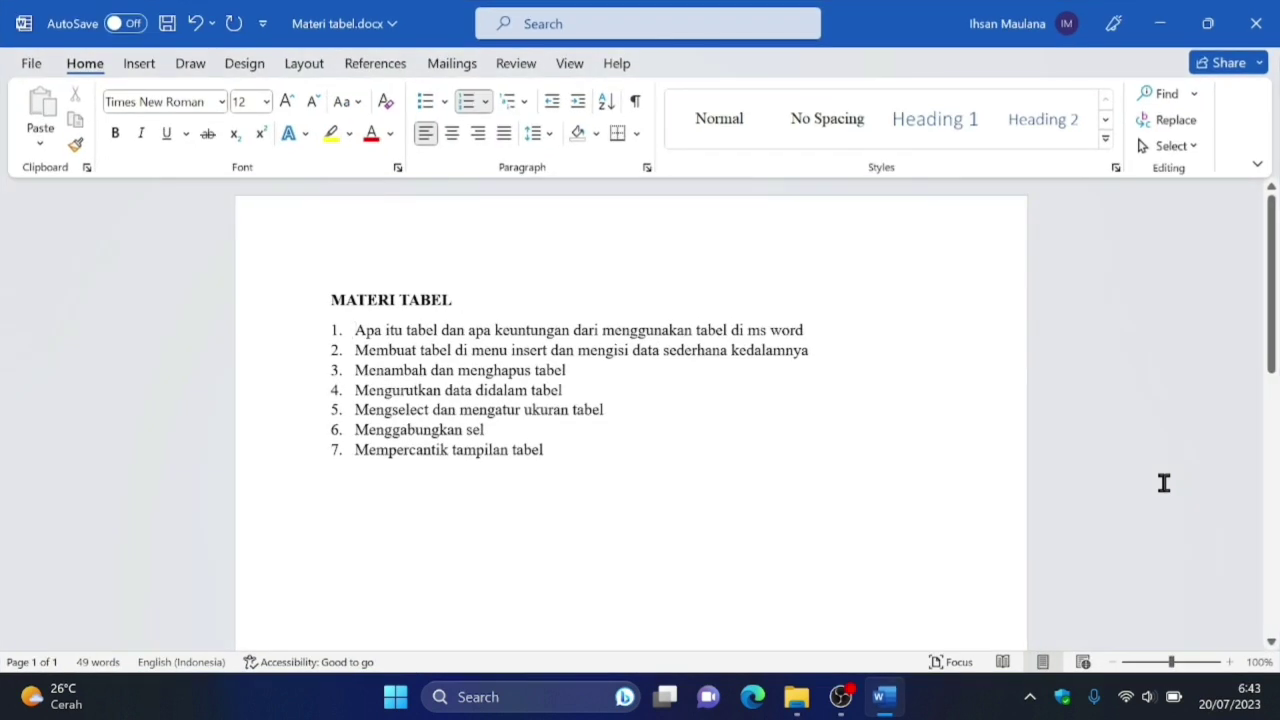
{"action": "key", "text": "Up"}
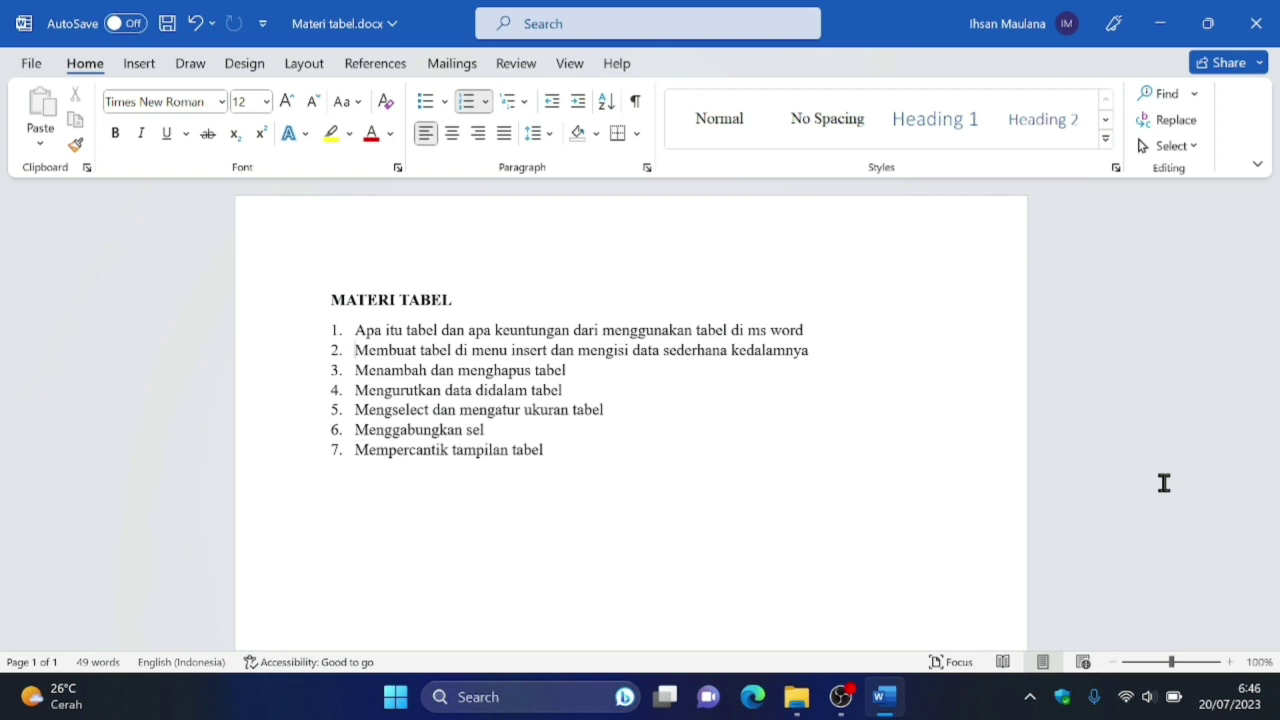
Show the desktop, start a new Word window and create a blank document
{"action": "key", "text": "super+d"}
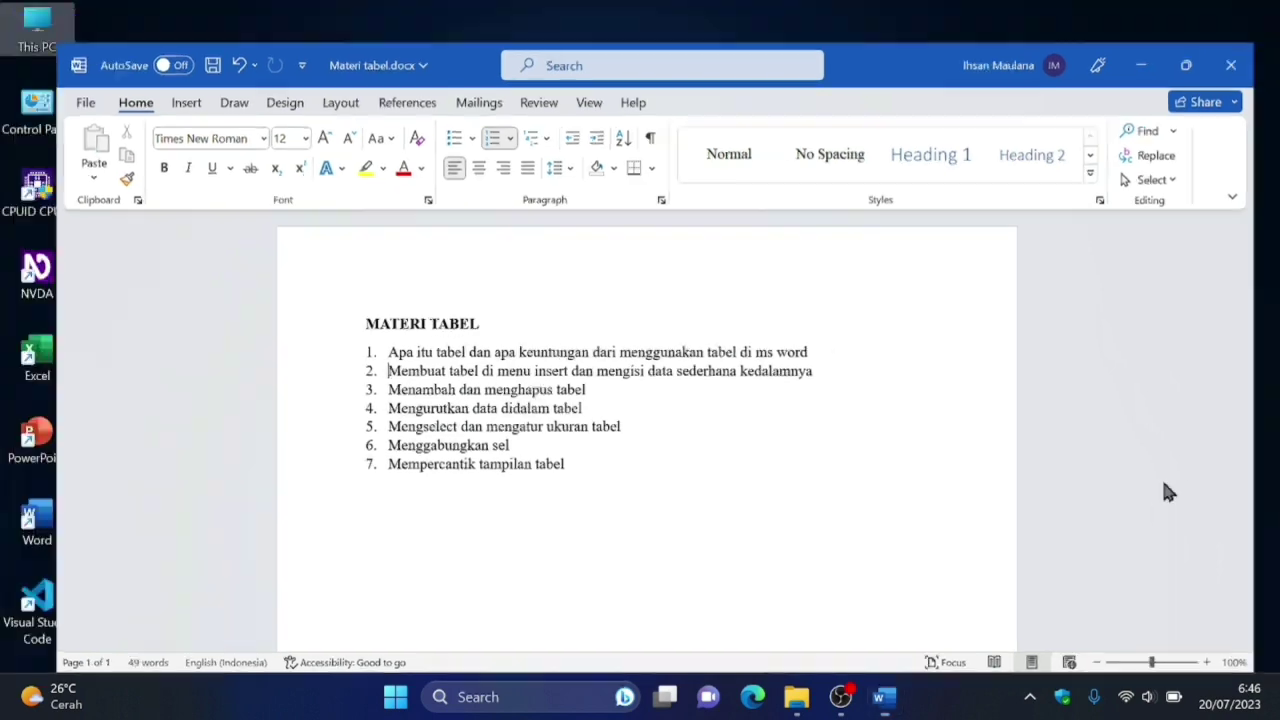
{"action": "key", "text": "super"}
{"action": "type", "text": "word"}
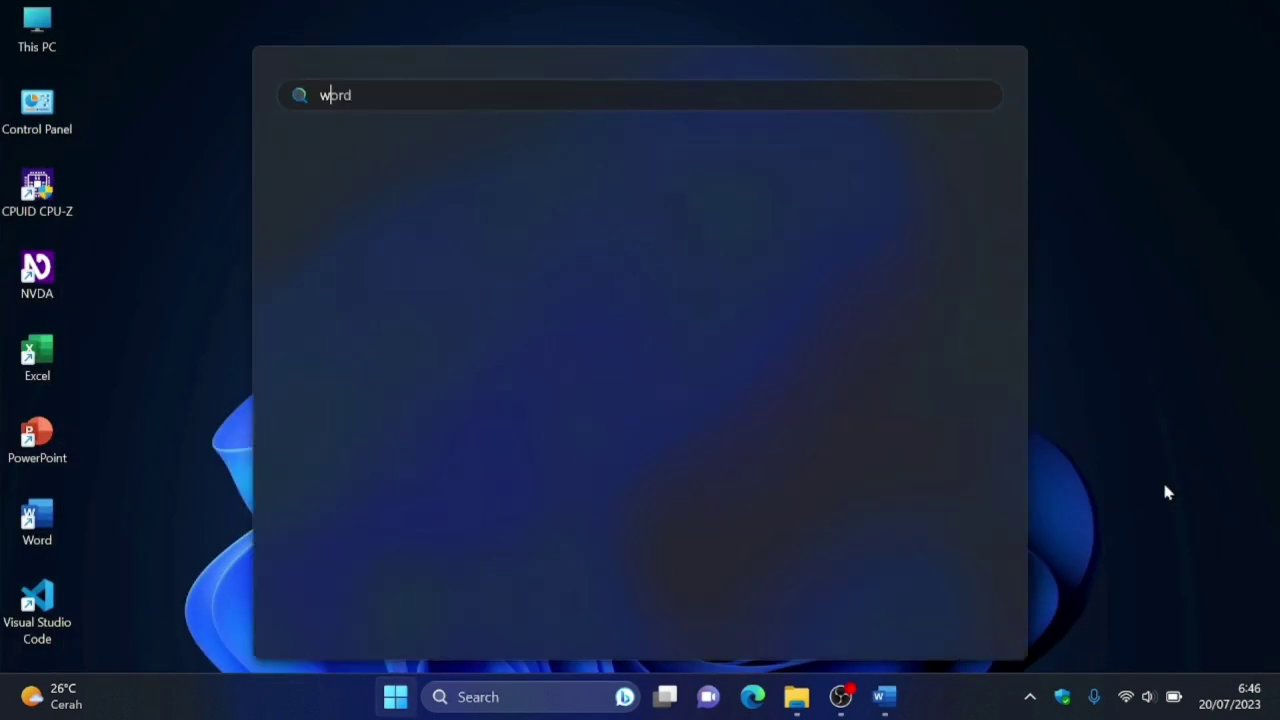
{"action": "key", "text": "Return"}
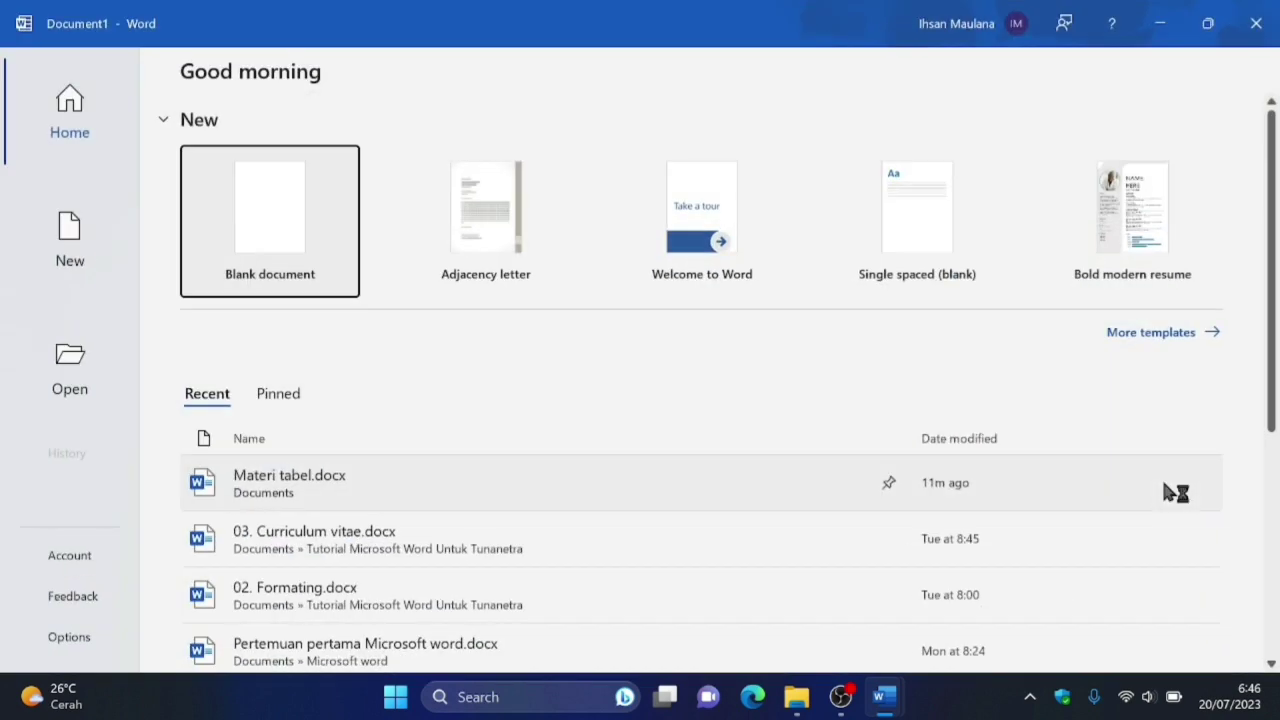
{"action": "key", "text": "Return"}
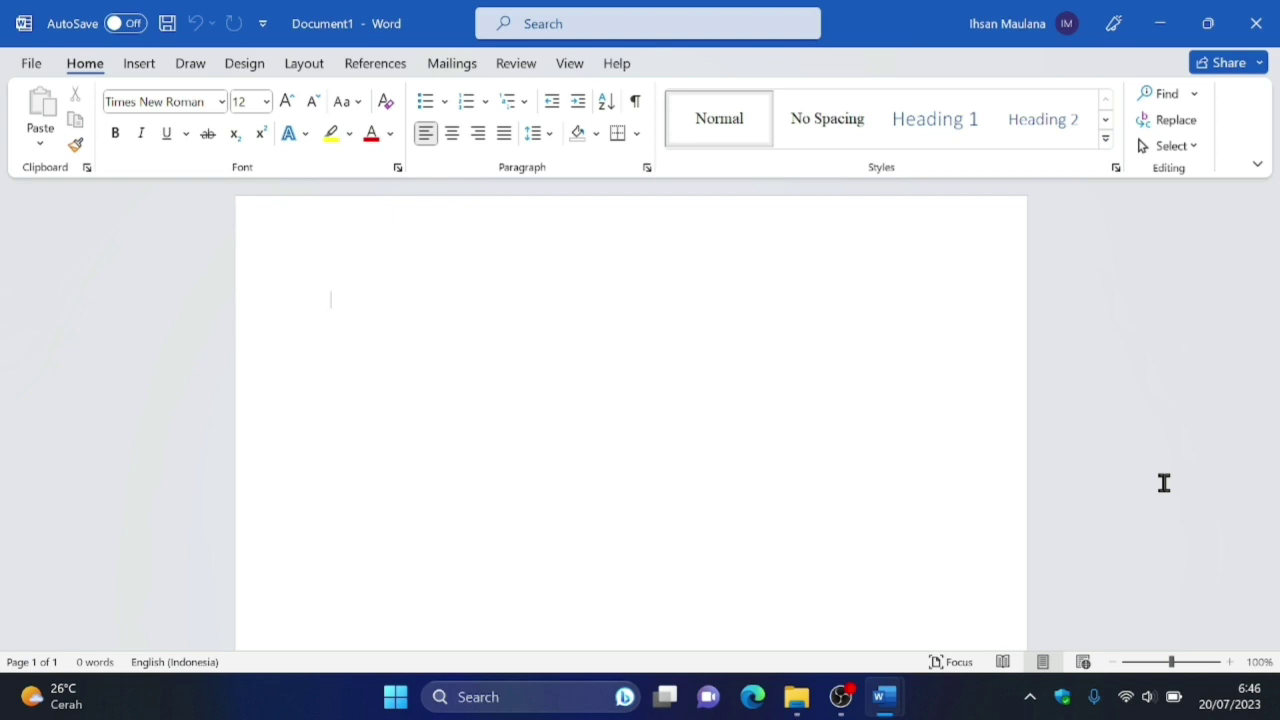
Insert a table with 3 columns and 6 rows at the start of the blank document
{"action": "key", "text": "alt"}
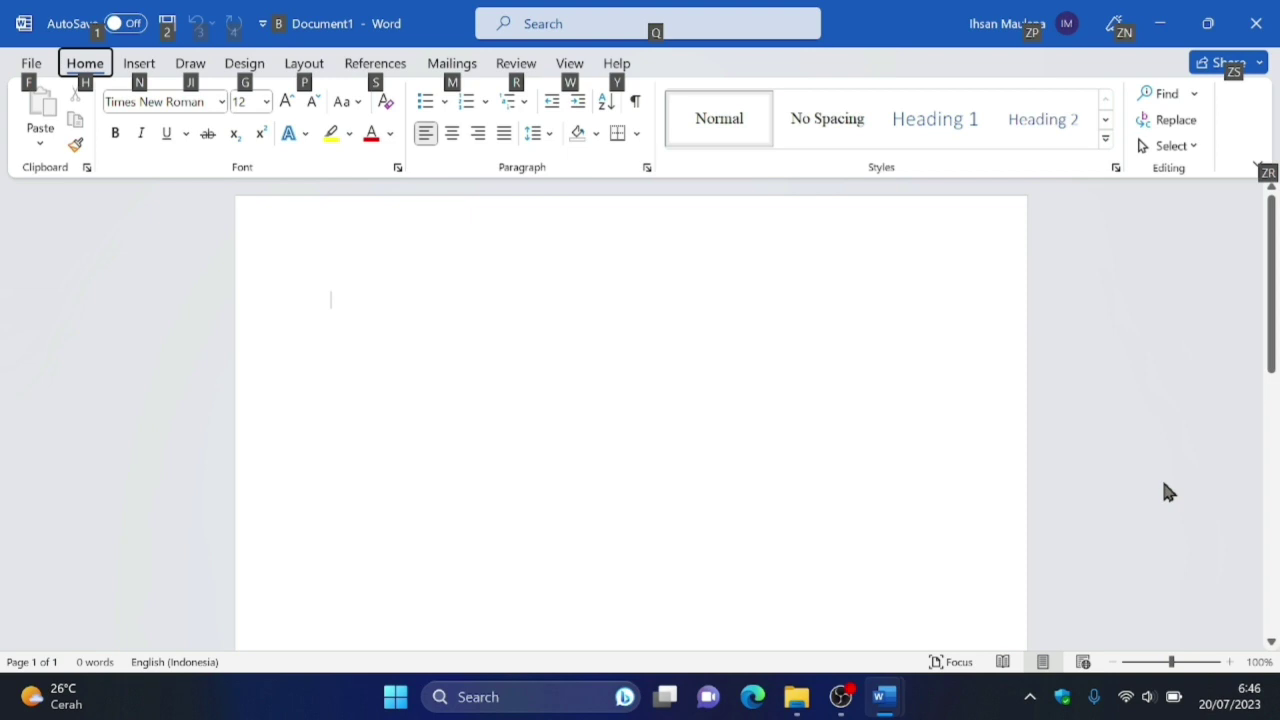
{"action": "key", "text": "n"}
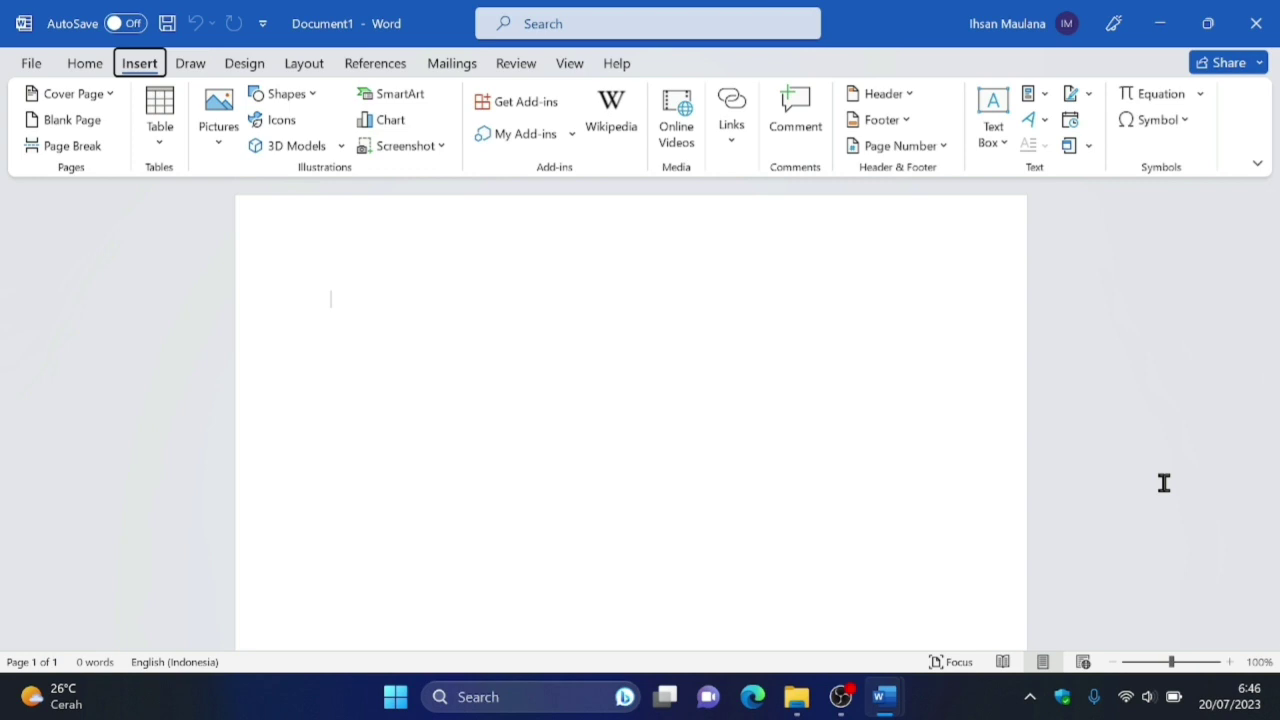
{"action": "key", "text": "Tab"}
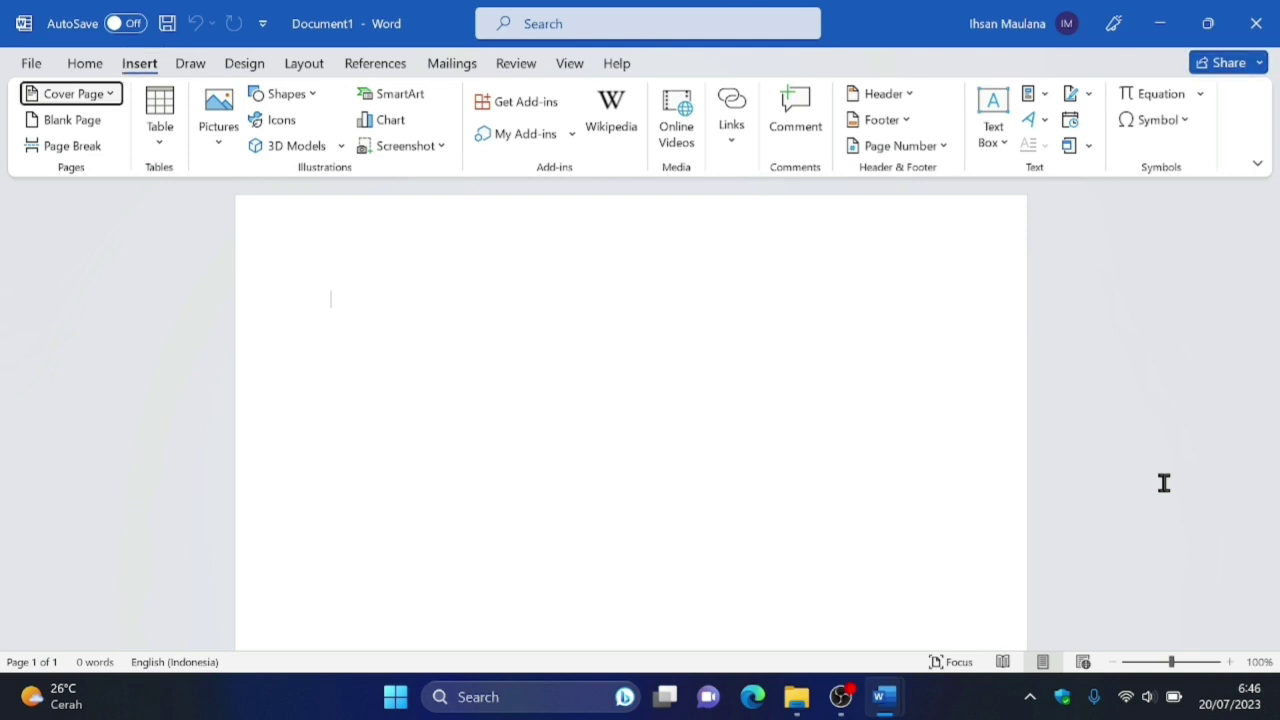
{"action": "key", "text": "Down"}
{"action": "key", "text": "Down"}
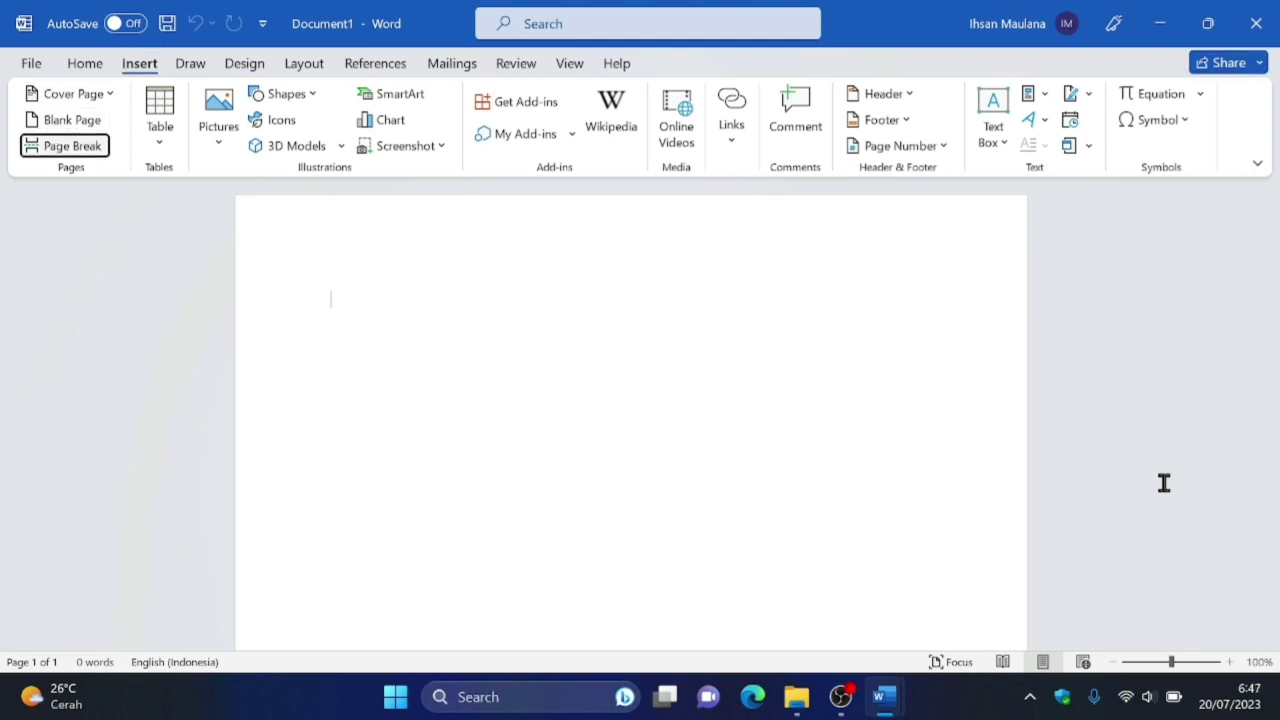
{"action": "key", "text": "Right"}
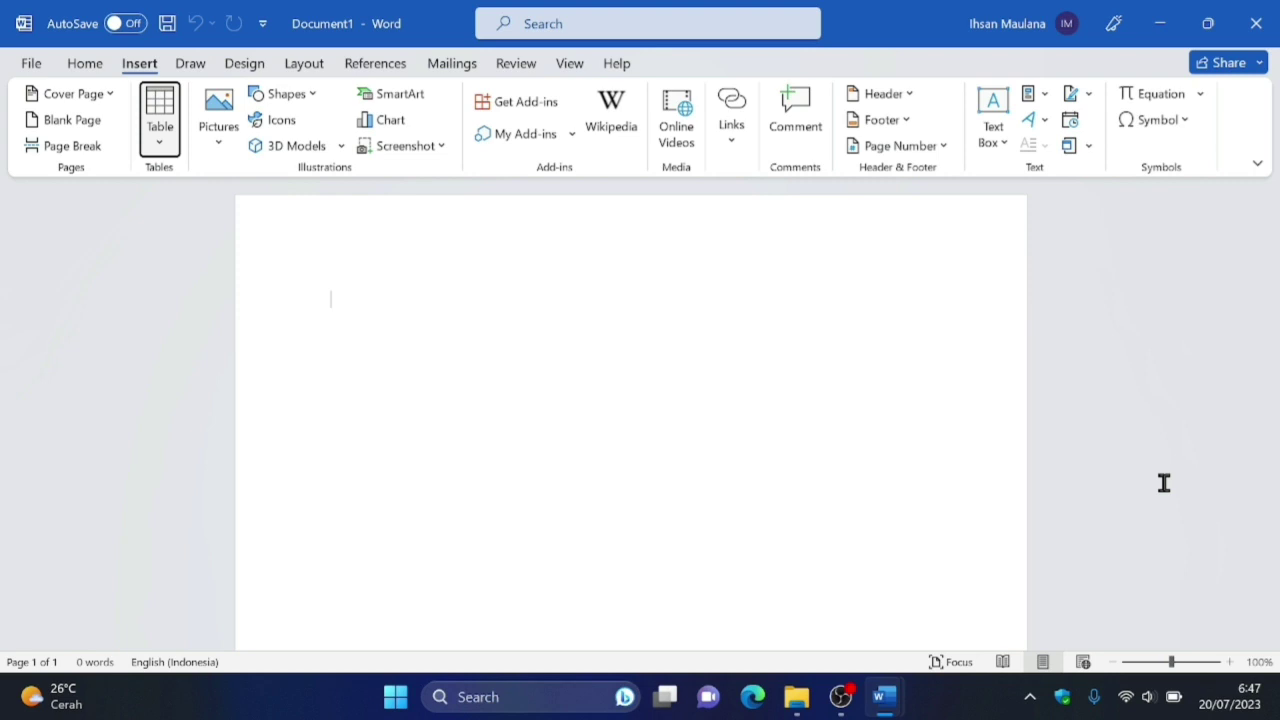
{"action": "key", "text": "Return"}
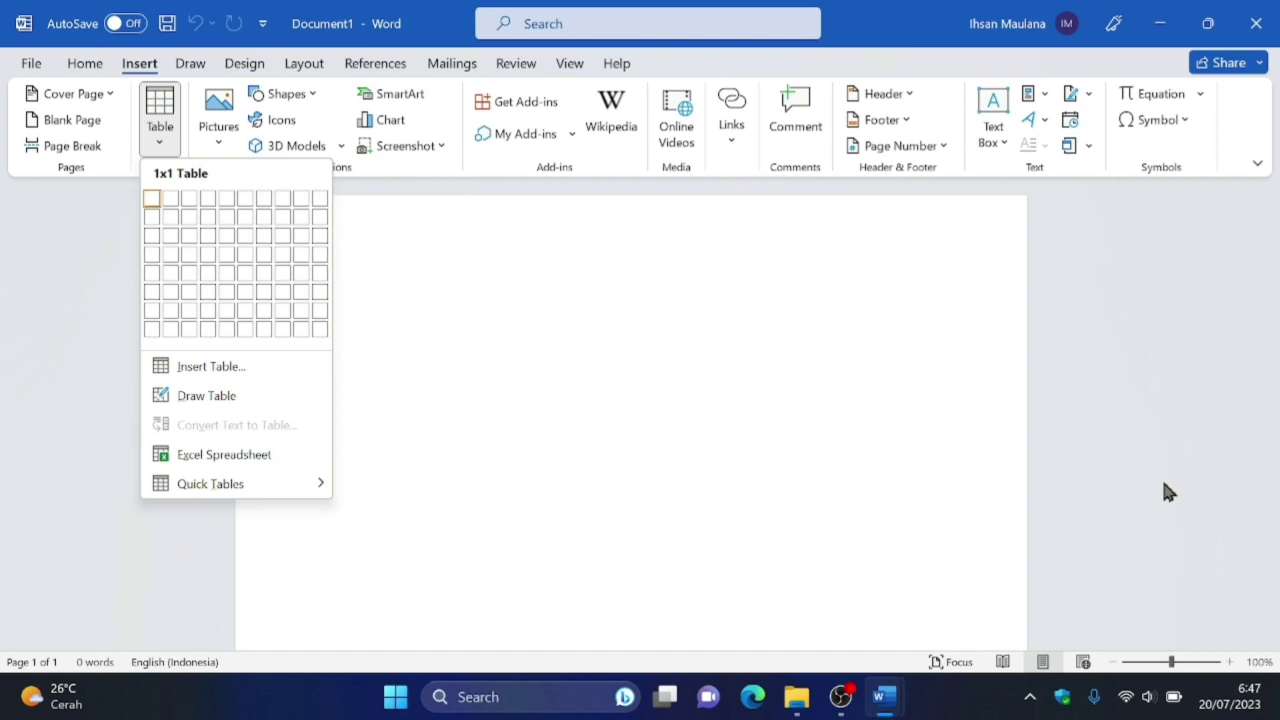
{"action": "key", "text": "Down"}
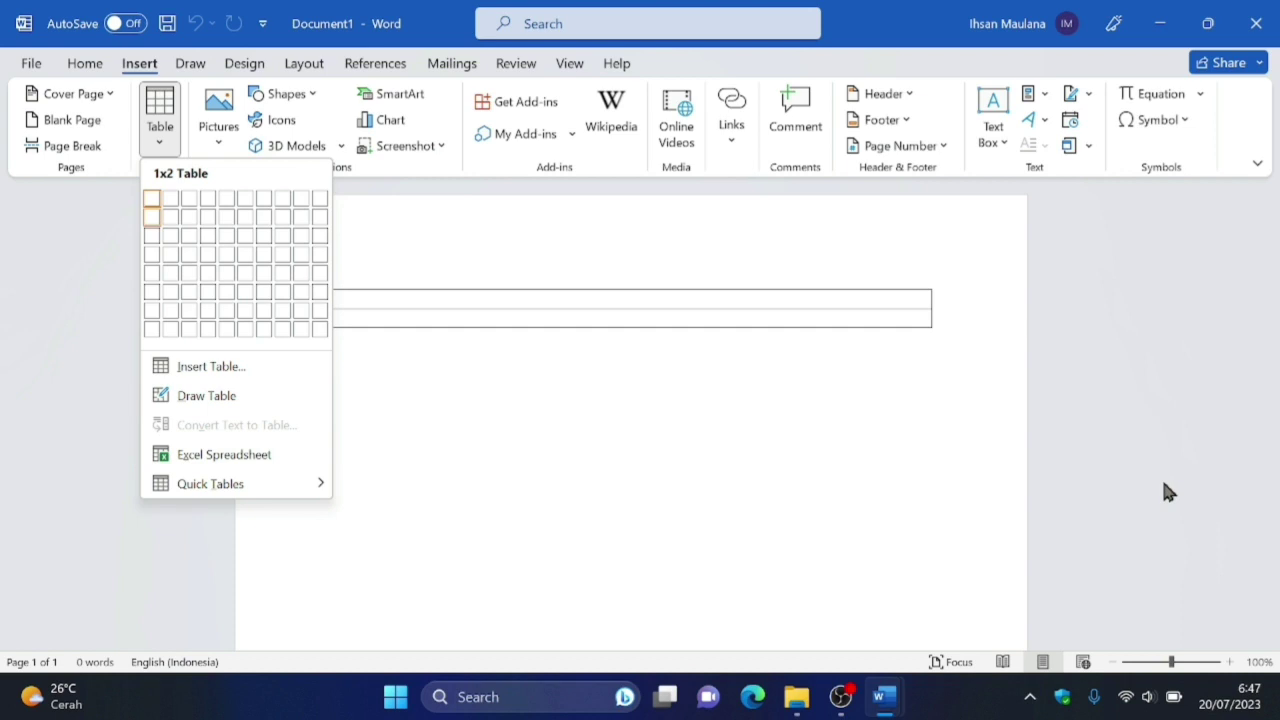
{"action": "key", "text": "Down"}
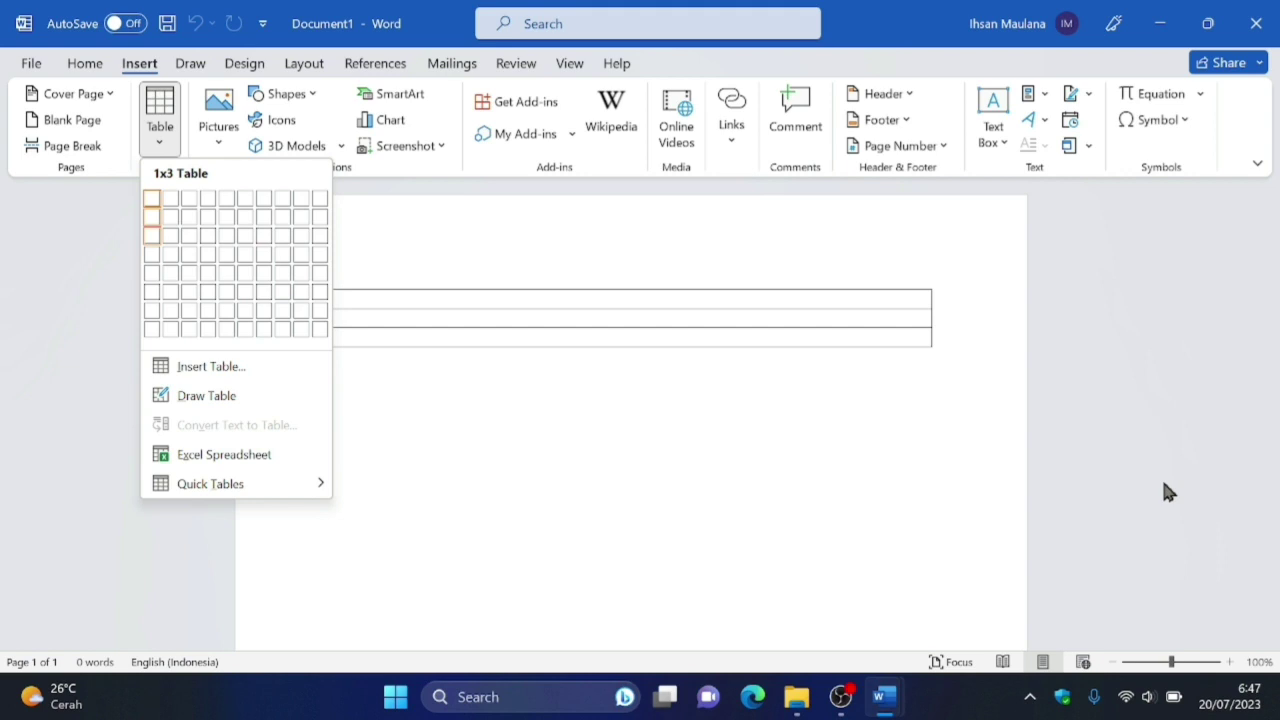
{"action": "key", "text": "Right"}
{"action": "key", "text": "Right"}
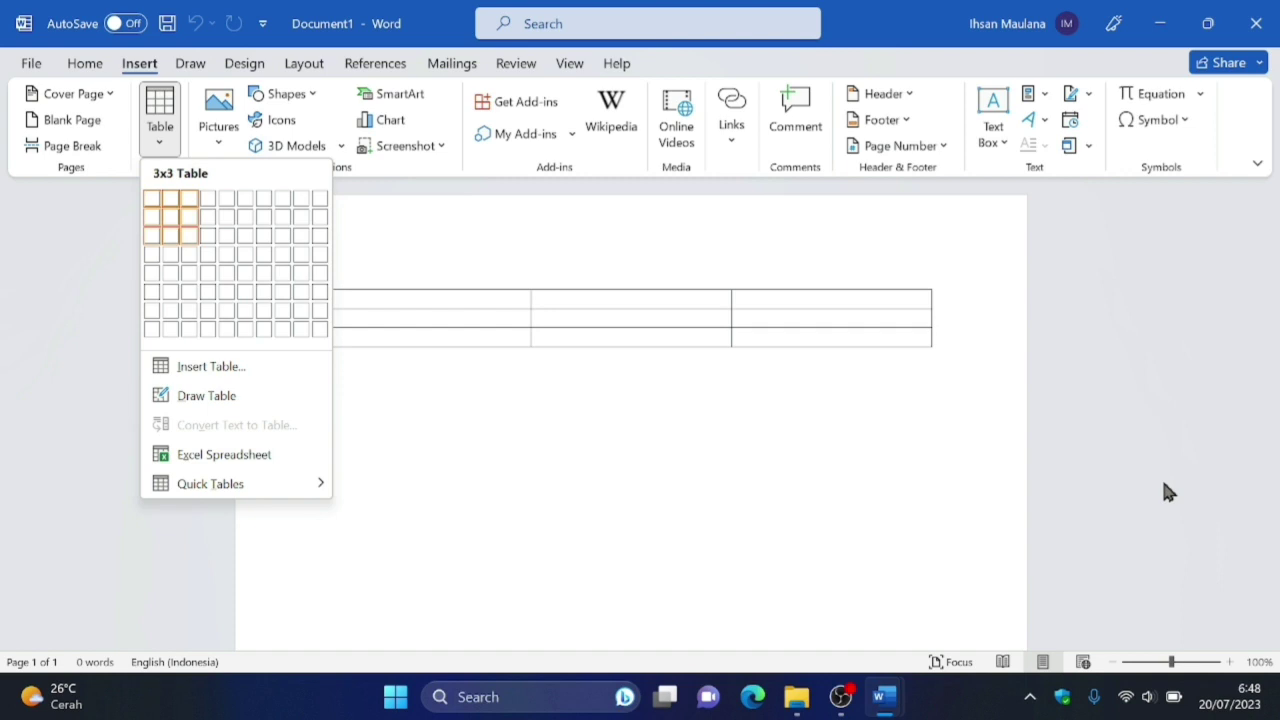
{"action": "key", "text": "Down"}
{"action": "key", "text": "Down"}
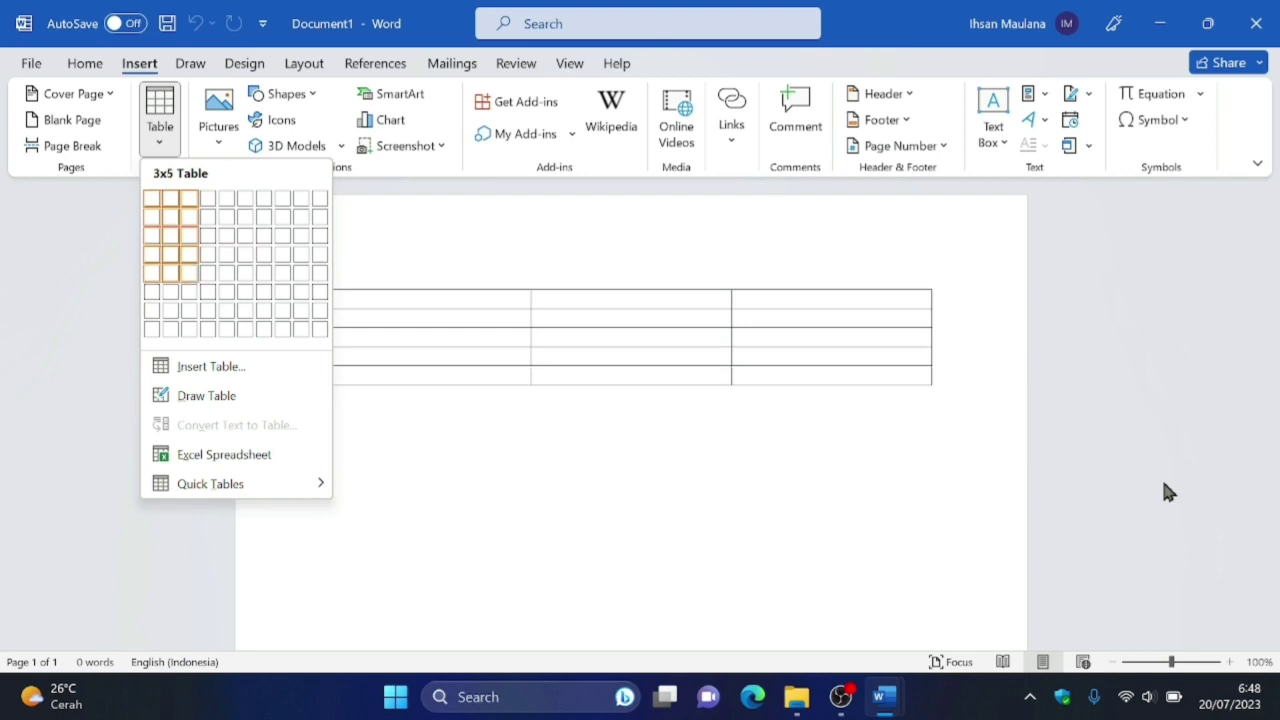
{"action": "key", "text": "Down"}
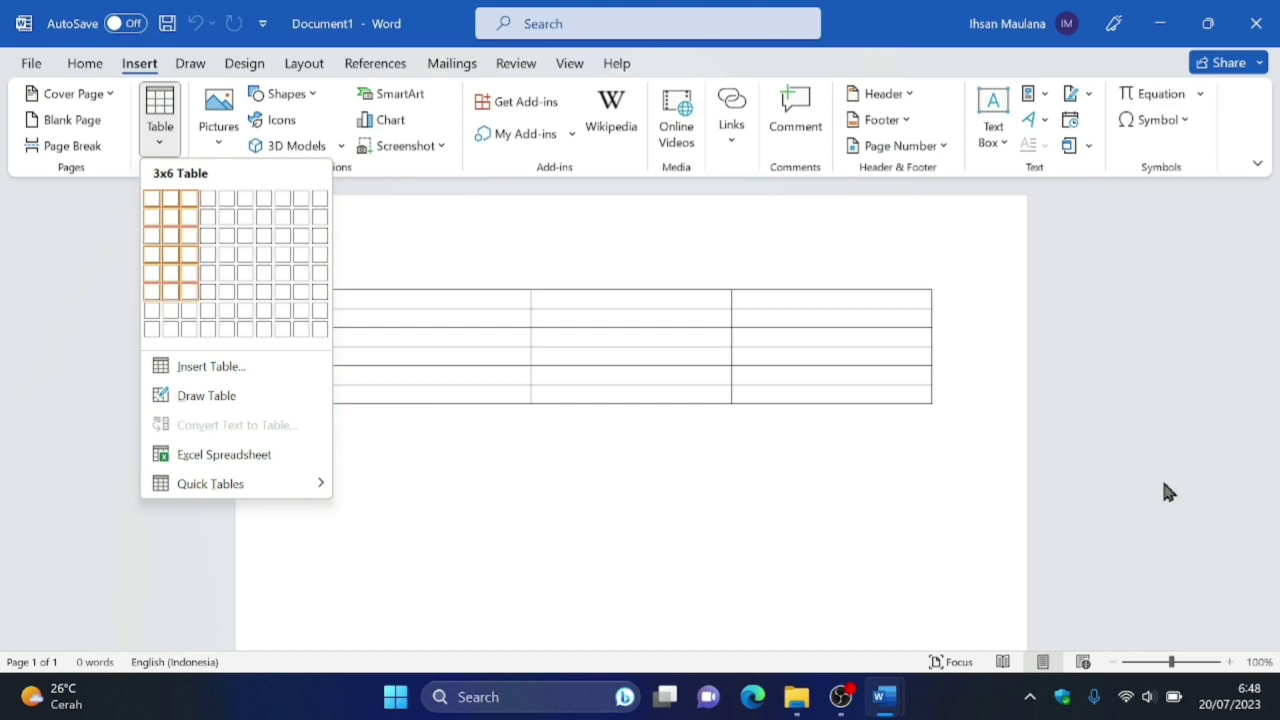
{"action": "key", "text": "Return"}
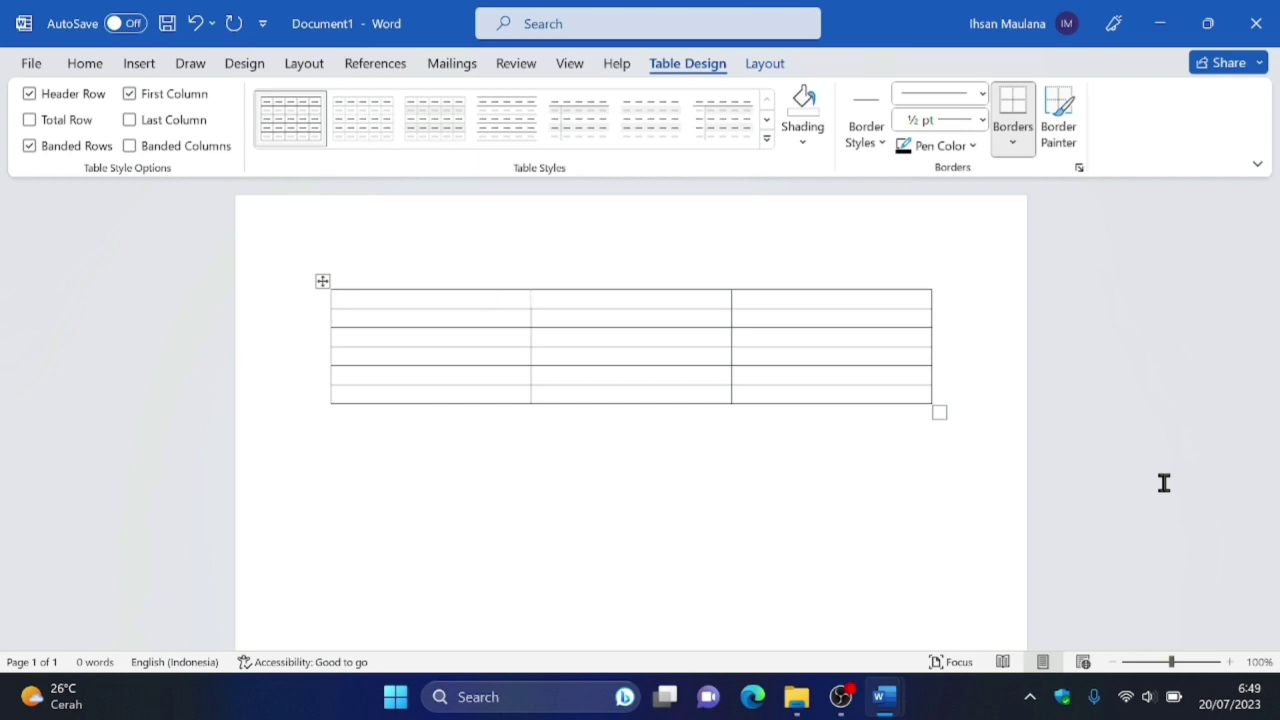
{"action": "key", "text": "Tab"}
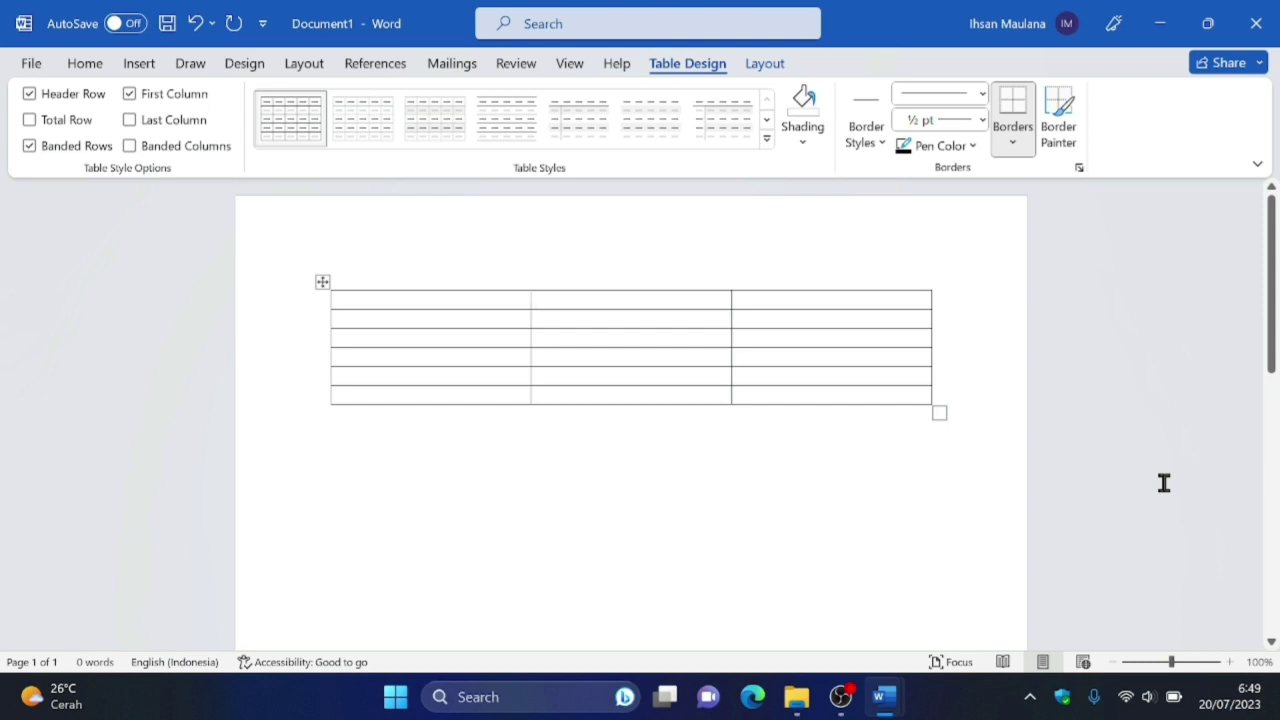
{"action": "key", "text": "shift+Tab"}
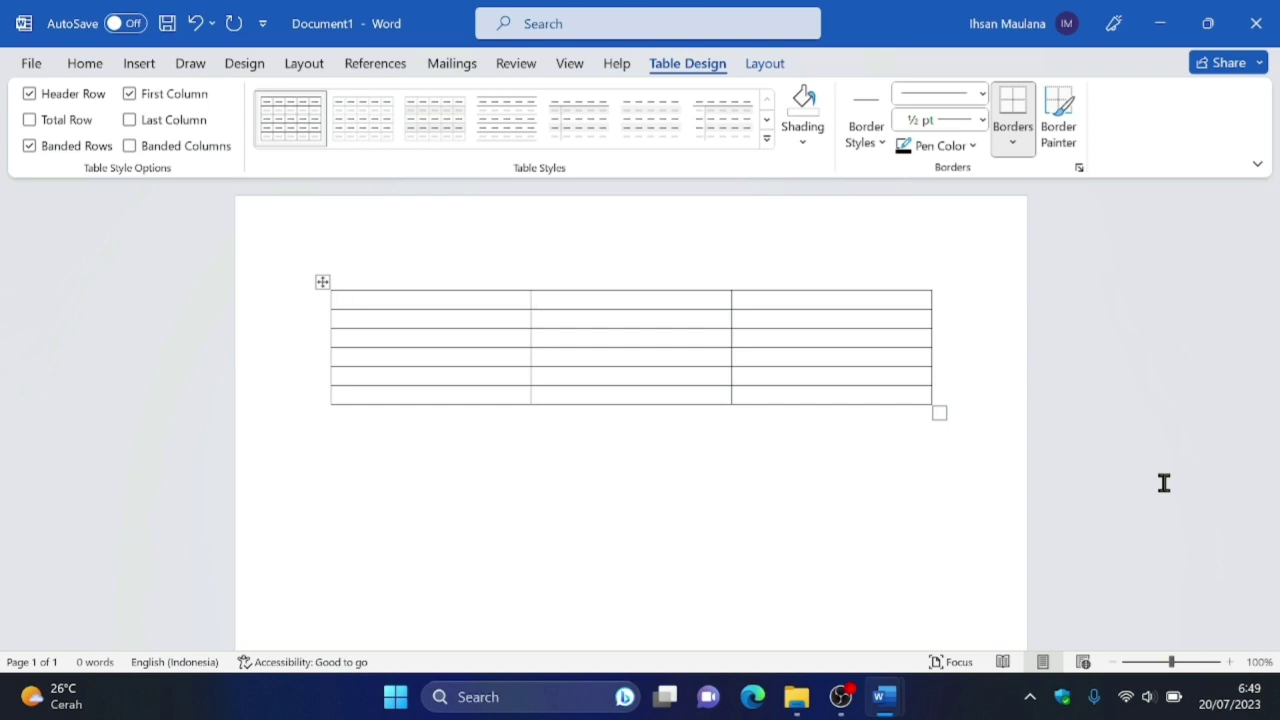
{"action": "key", "text": "Tab"}
{"action": "key", "text": "Tab"}
{"action": "key", "text": "Left"}
{"action": "key", "text": "Left"}
{"action": "key", "text": "Left"}
Enter "Nama" as the header of the table's first column and go to the second header cell
{"action": "type", "text": "Nama"}
{"action": "left_click", "coordinate": [540, 300]}
{"action": "type", "text": "D"}
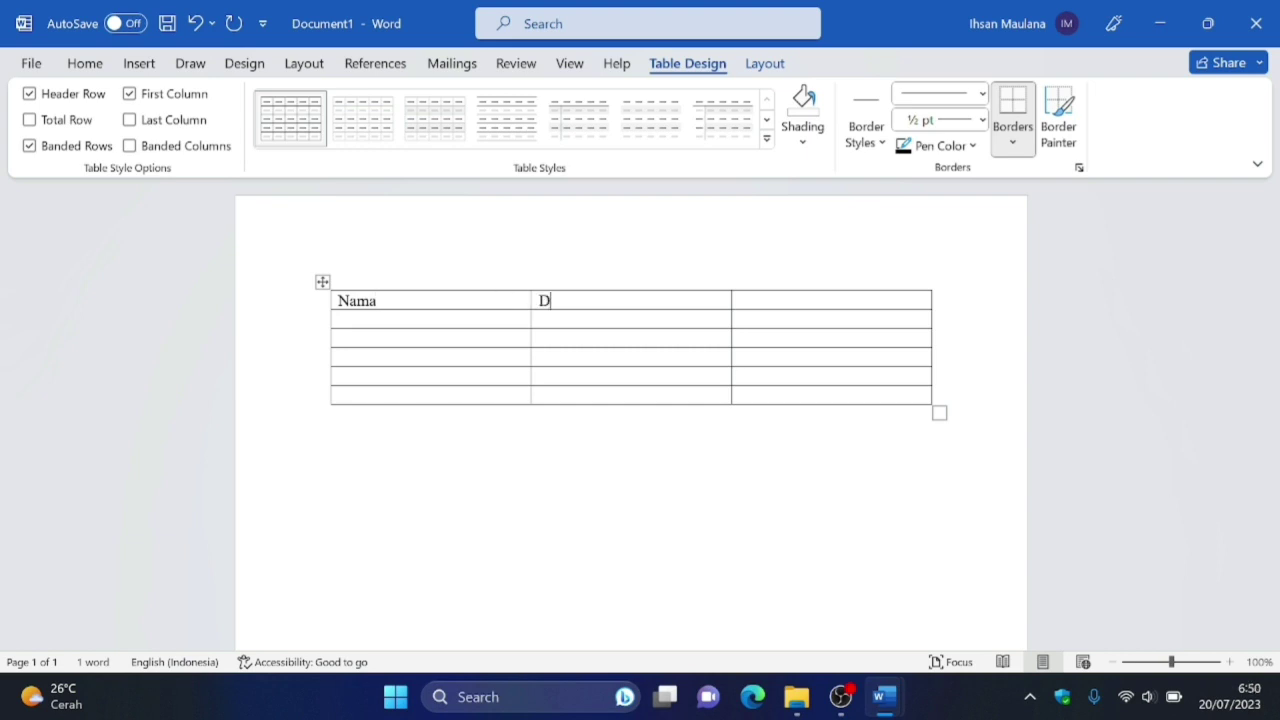
{"action": "type", "text": "omisili"}
{"action": "key", "text": "shift+Home"}
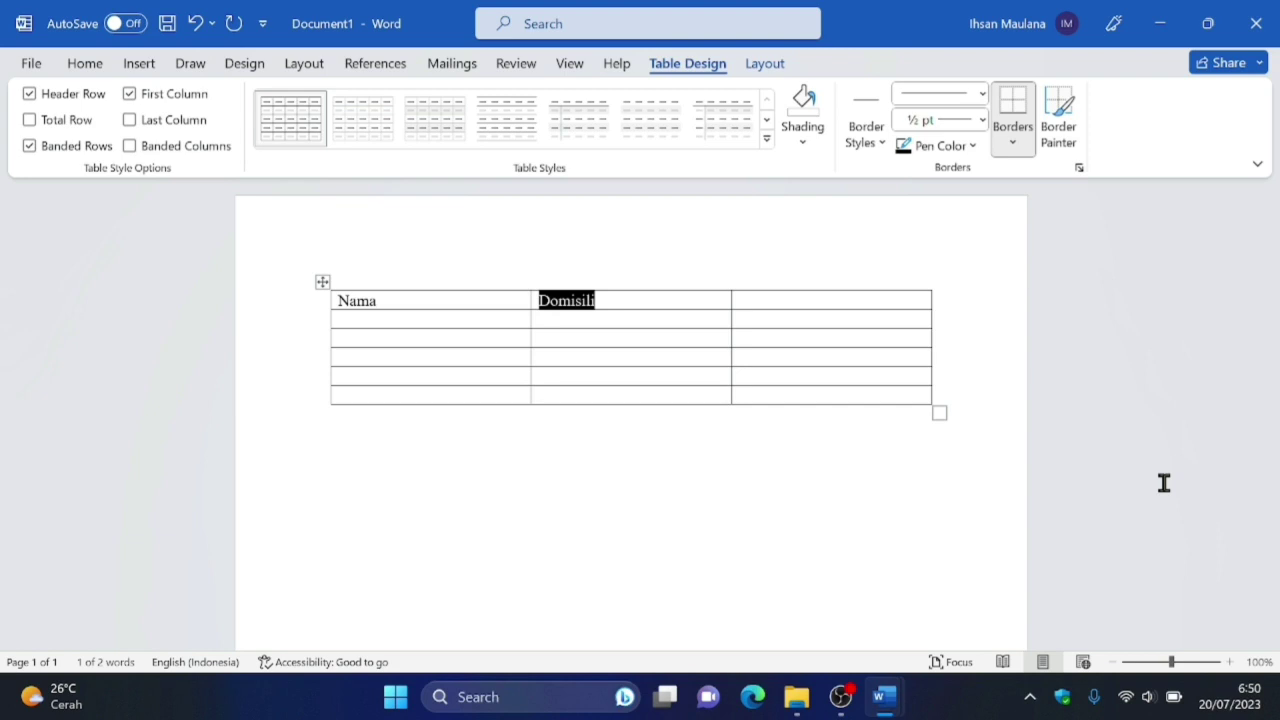
{"action": "key", "text": "BackSpace"}
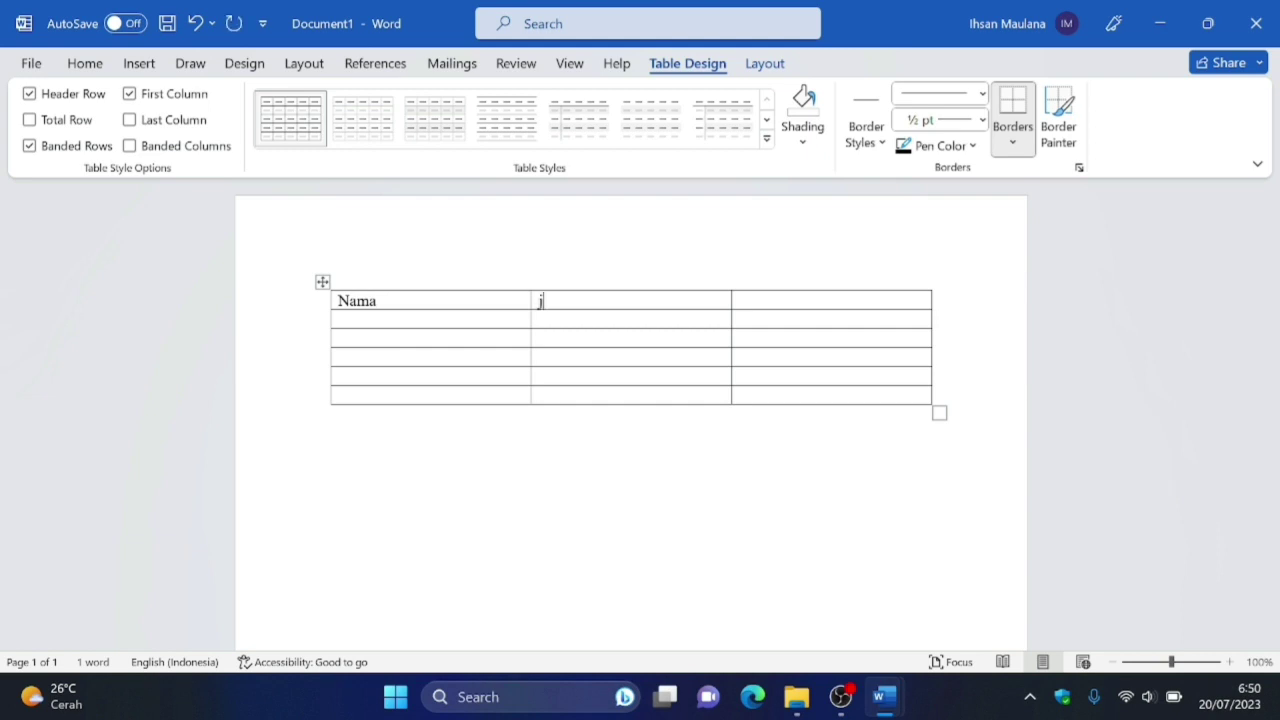
Enter "Jenis kelamin" and "Domisili" as the headers of the second and third columns
{"action": "type", "text": "Jenis kelamin"}
{"action": "left_click", "coordinate": [738, 300]}
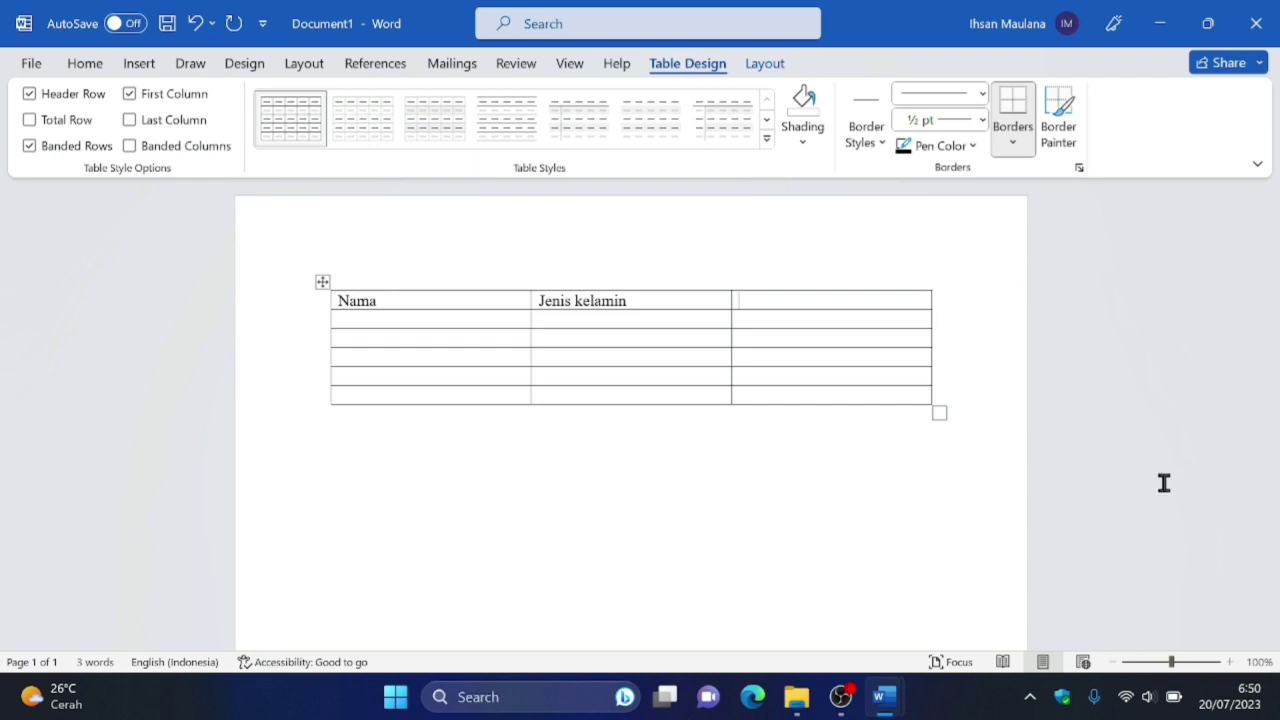
{"action": "type", "text": "Domisili"}
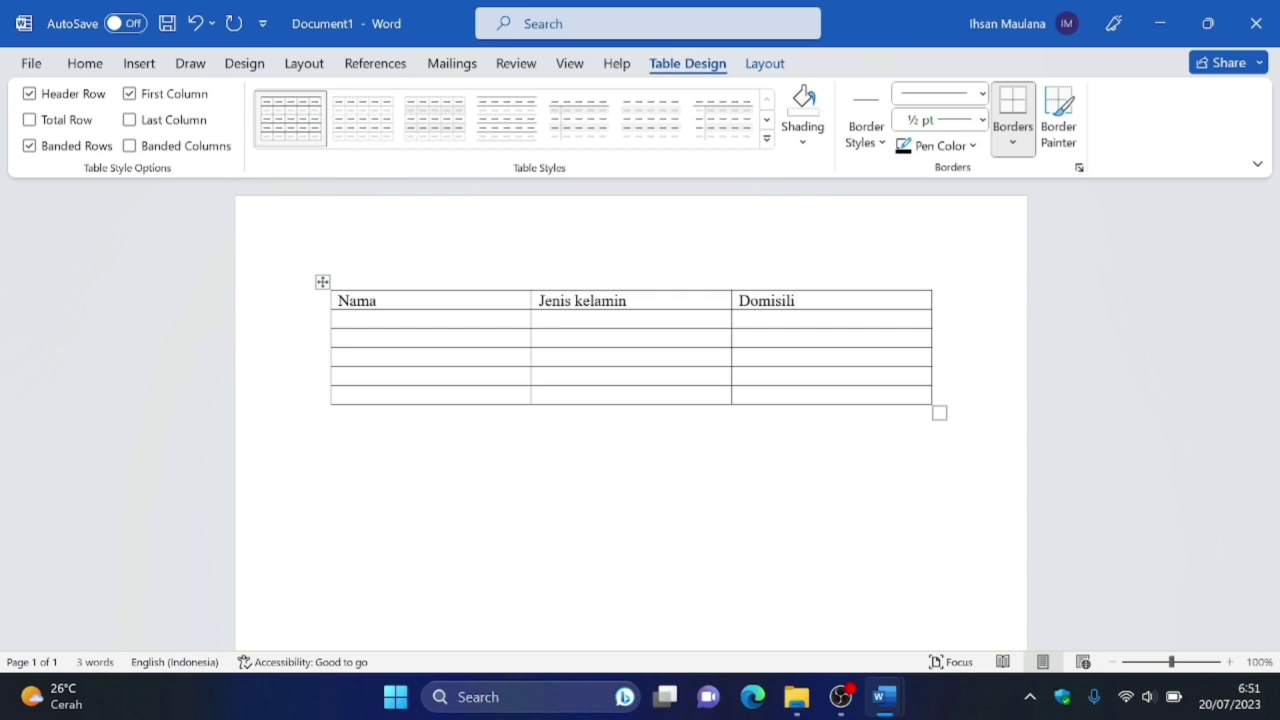
Fill the first row below the headers with a person's first name, "Laki-laki" and "Bandung"
{"action": "left_click", "coordinate": [338, 320]}
{"action": "type", "text": "ucup"}
{"action": "key", "text": "Tab"}
{"action": "type", "text": "laki-laki"}
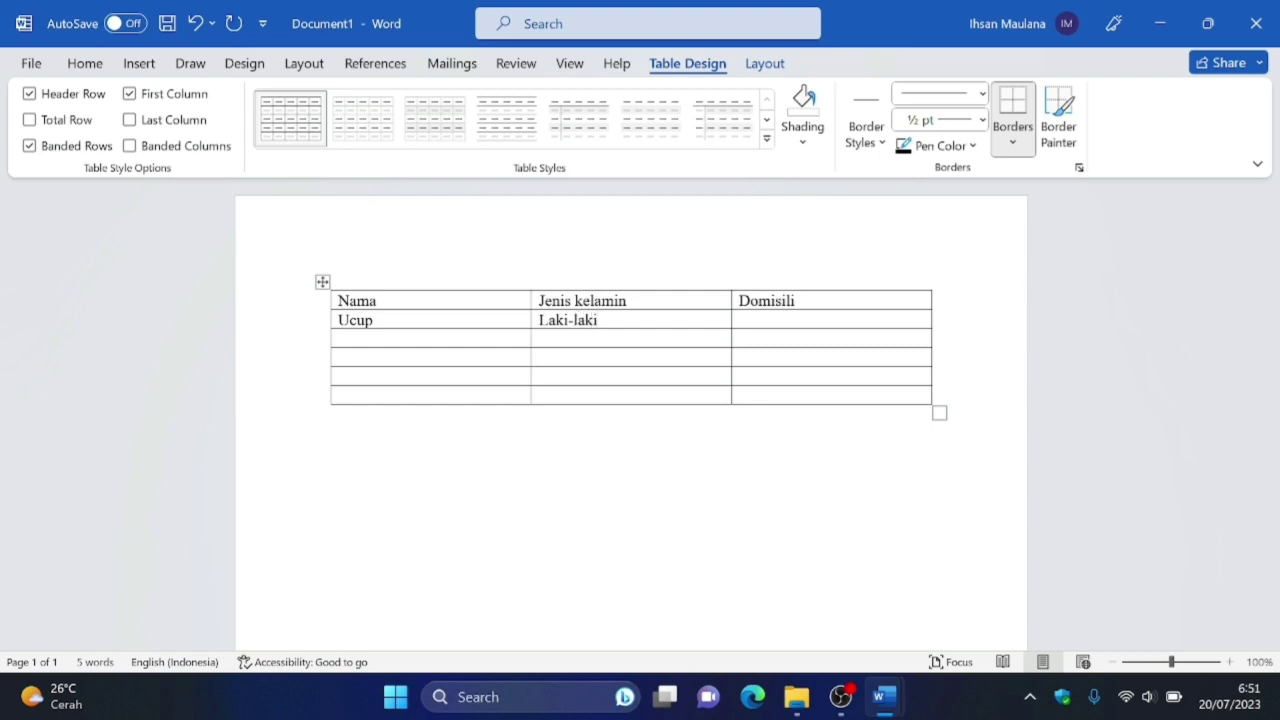
{"action": "left_click", "coordinate": [740, 320]}
{"action": "type", "text": "Bandung"}
Fill the second data row with a person's first name, "Laki-laki" and "Cirebon"
{"action": "type", "text": "A"}
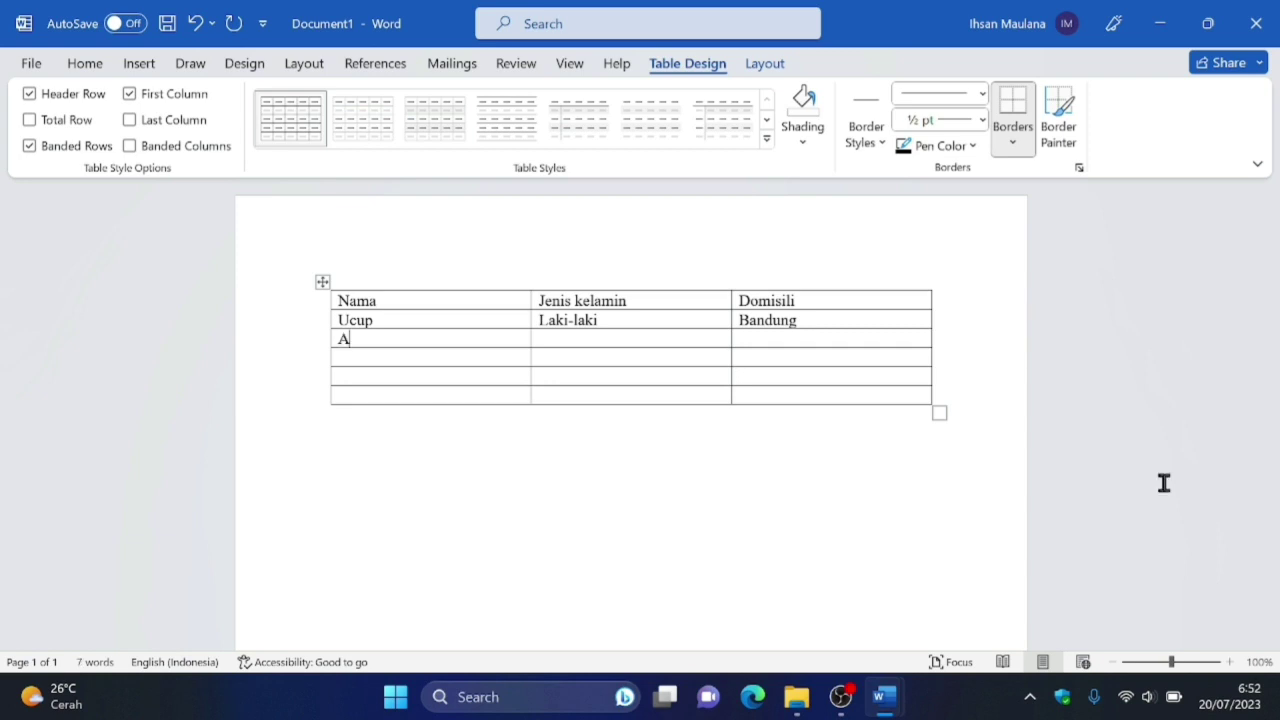
{"action": "type", "text": "sep"}
{"action": "key", "text": "Tab"}
{"action": "type", "text": "laki-laki"}
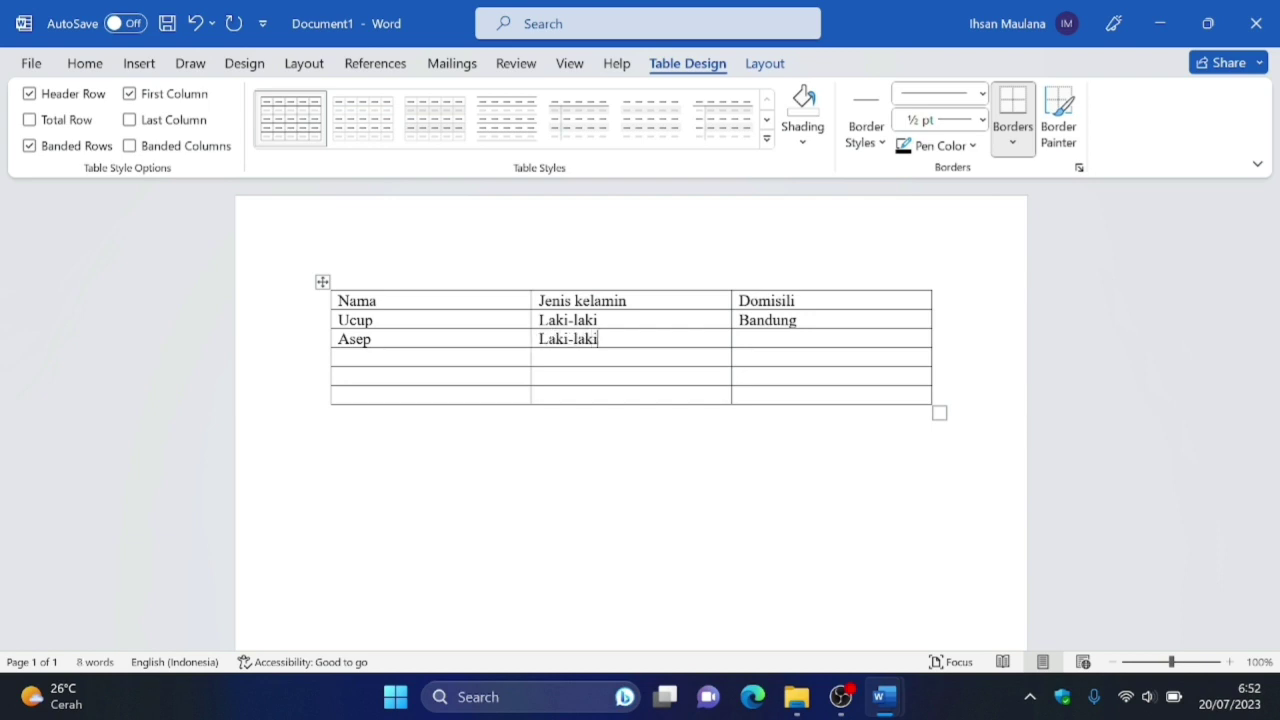
{"action": "key", "text": "Tab"}
{"action": "type", "text": "Cirebon"}
Enter a person's first name and "Perempuan" in the first two cells of the third data row
{"action": "key", "text": "Tab"}
{"action": "type", "text": "Marn"}
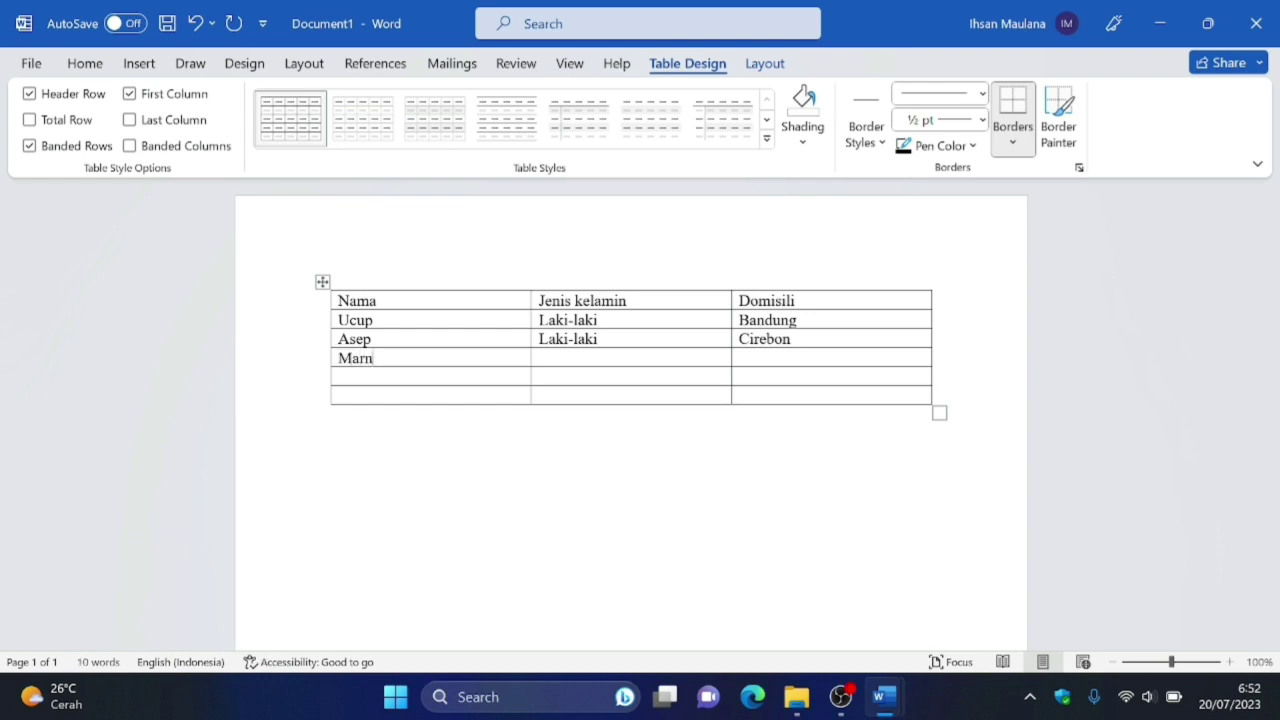
{"action": "type", "text": "i "}
{"action": "type", "text": "Perem"}
{"action": "type", "text": "puan"}
{"action": "key", "text": "Tab"}
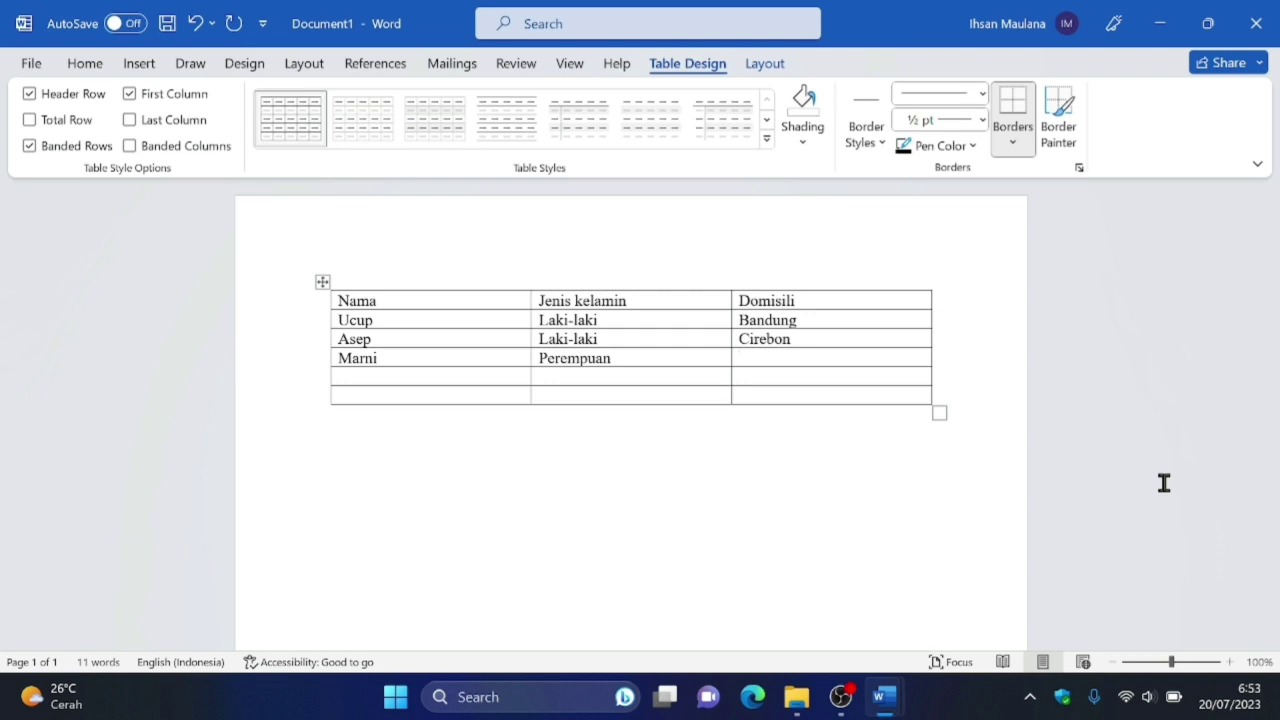
{"action": "type", "text": "Jawa"}
{"action": "key", "text": "BackSpace"}
{"action": "key", "text": "BackSpace"}
{"action": "key", "text": "BackSpace"}
{"action": "key", "text": "BackSpace"}
Enter "Surabaya" in the Domisili cell of the third data row
{"action": "type", "text": "Surabaya"}
{"action": "key", "text": "shift+Tab"}
{"action": "key", "text": "Tab"}
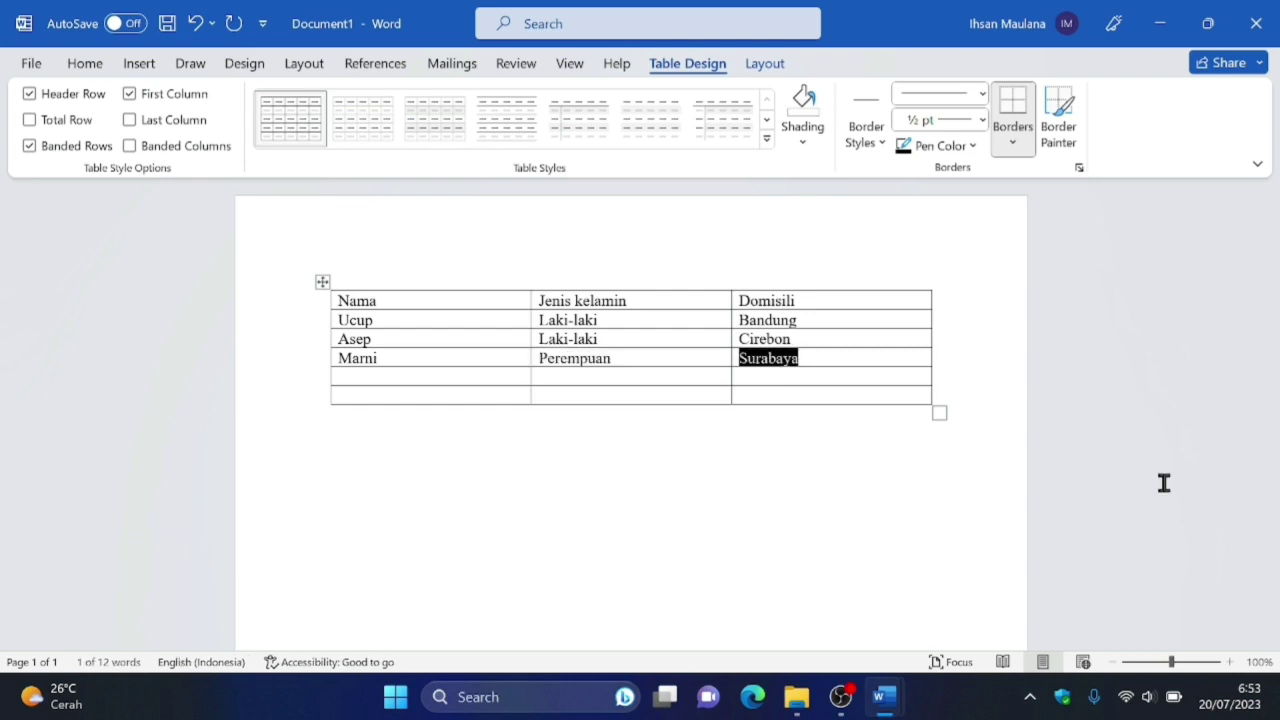
Fill the fourth data row with a person's first name, "Laki-laki" and "Madiun"
{"action": "key", "text": "Tab"}
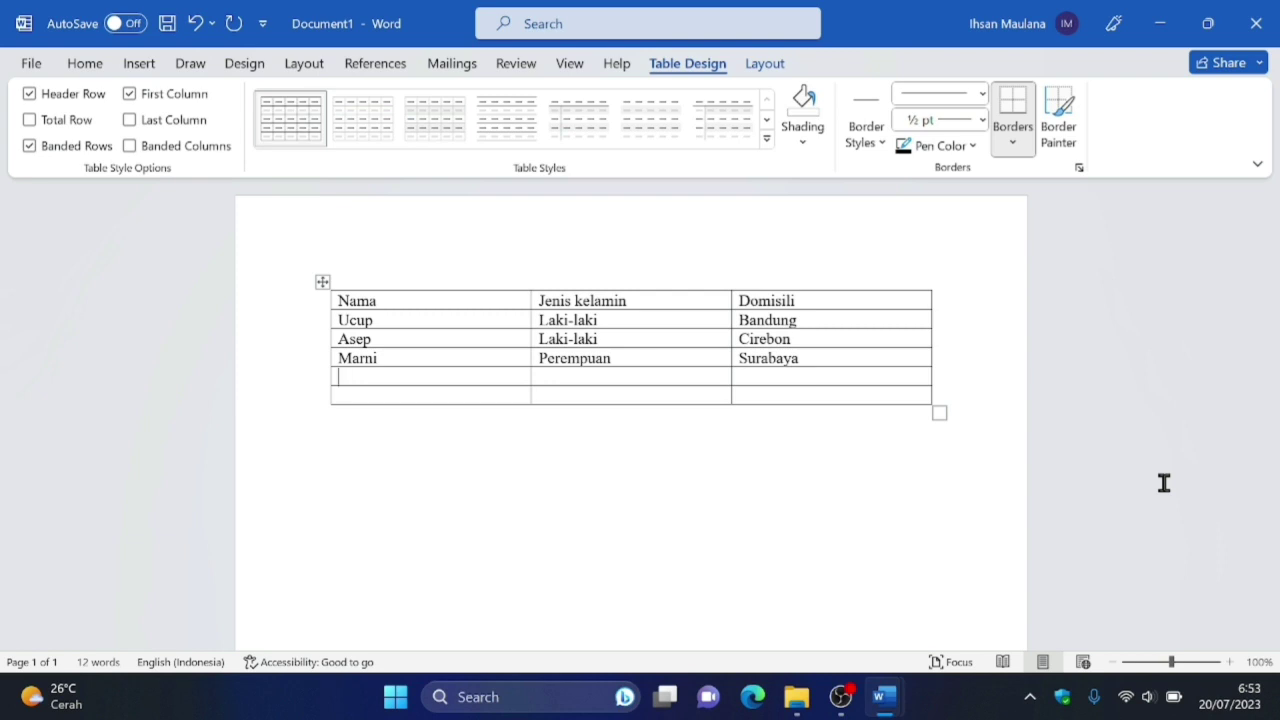
{"action": "type", "text": "Su"}
{"action": "type", "text": "tar"}
{"action": "type", "text": "no"}
{"action": "type", "text": "laki"}
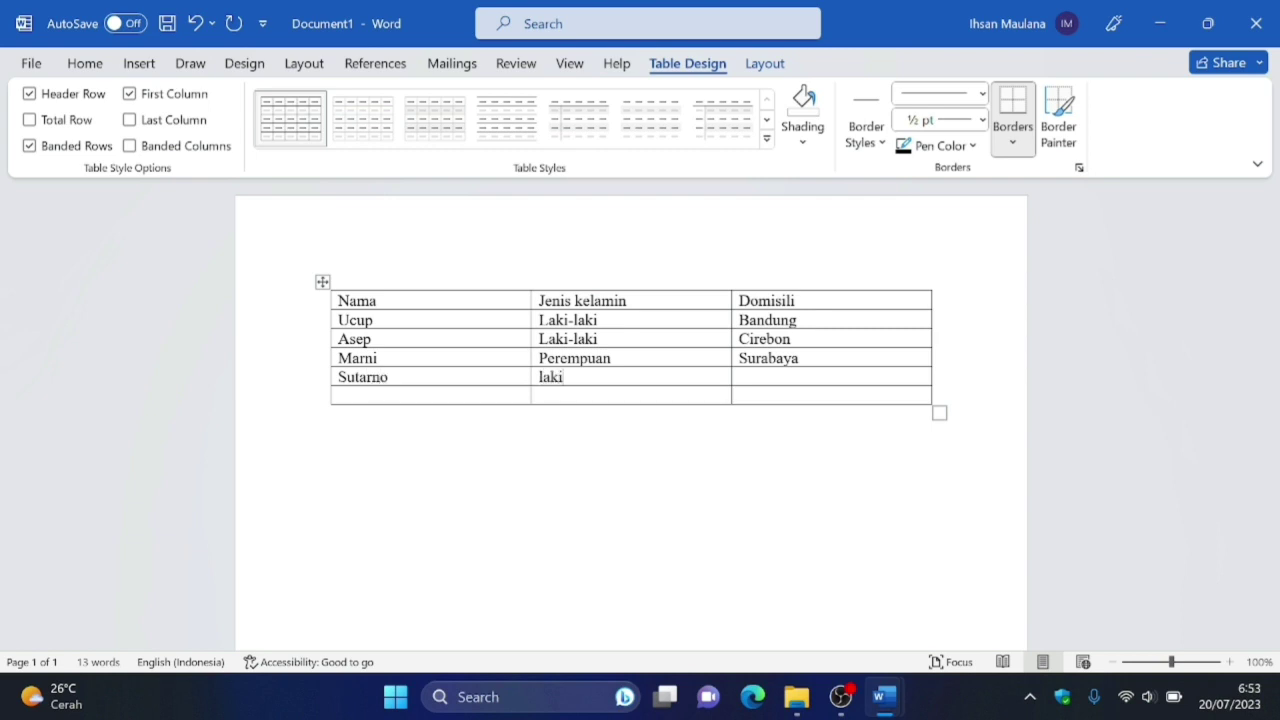
{"action": "type", "text": "-laki"}
{"action": "left_click", "coordinate": [739, 377]}
{"action": "type", "text": "M"}
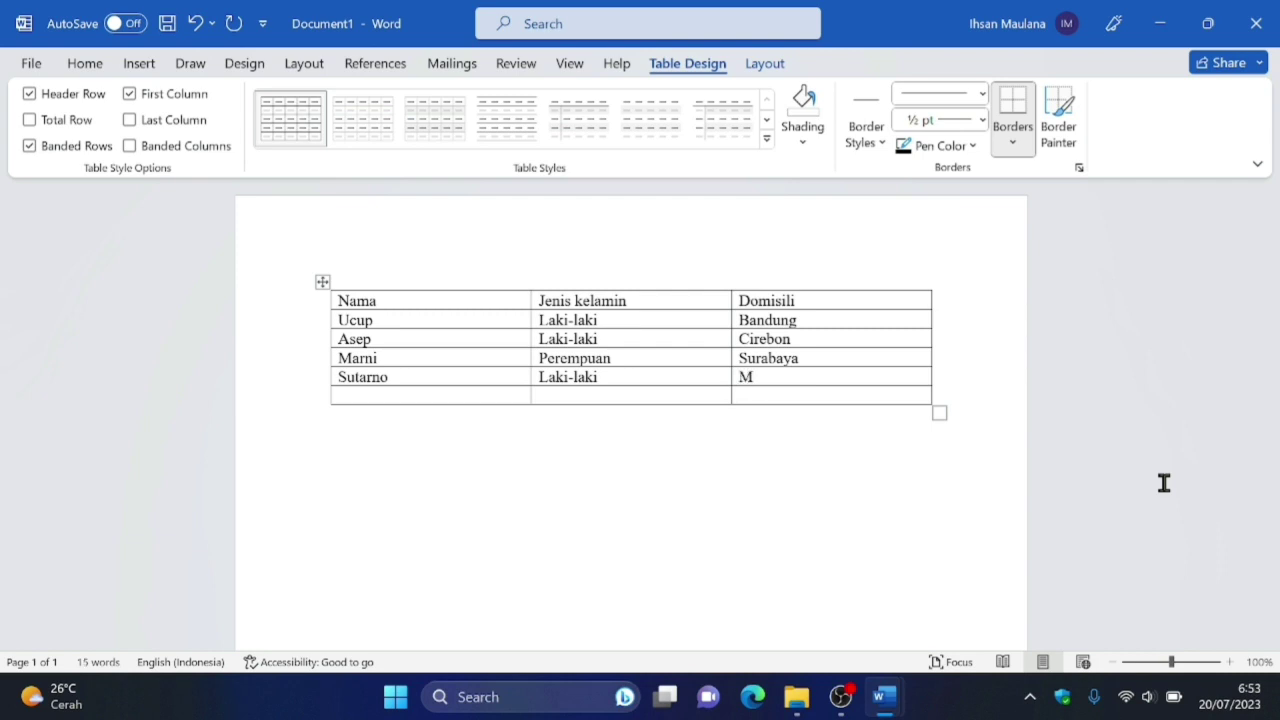
{"action": "type", "text": "adiun"}
Fill the fifth data row with a person's first name, "Laki-laki" and "Ngawi"
{"action": "key", "text": "Tab"}
{"action": "type", "text": "Dono"}
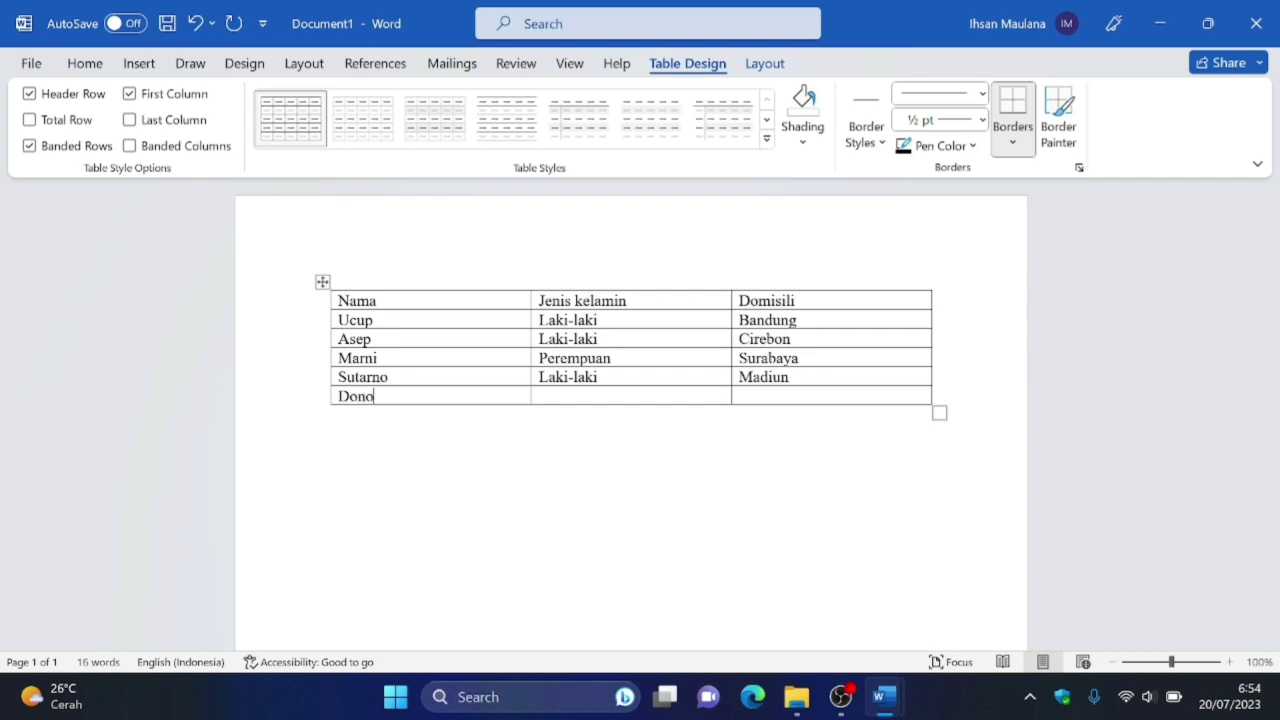
{"action": "key", "text": "Tab"}
{"action": "type", "text": "L"}
{"action": "key", "text": "BackSpace"}
{"action": "type", "text": "laki"}
{"action": "type", "text": "-laki"}
{"action": "type", "text": "N"}
{"action": "type", "text": "gawi"}
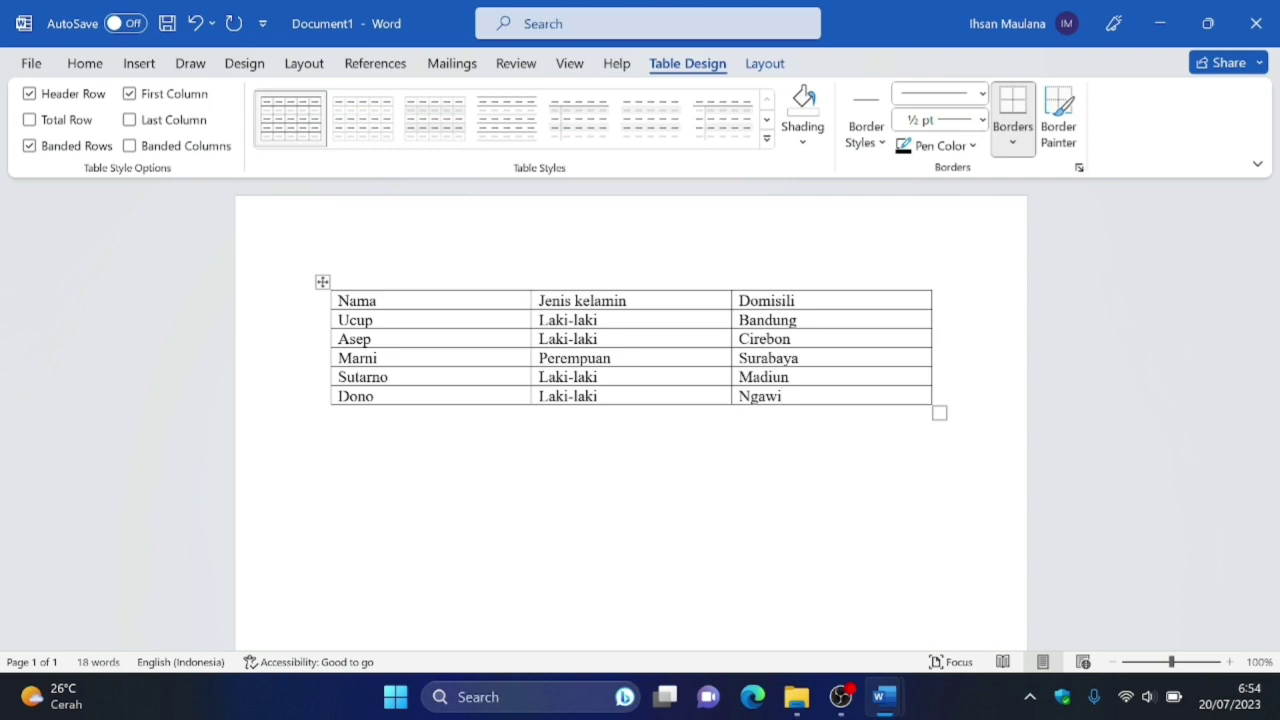
Check the topic list in Materi tabel.docx and return to the table document
{"action": "key", "text": "alt+Tab"}
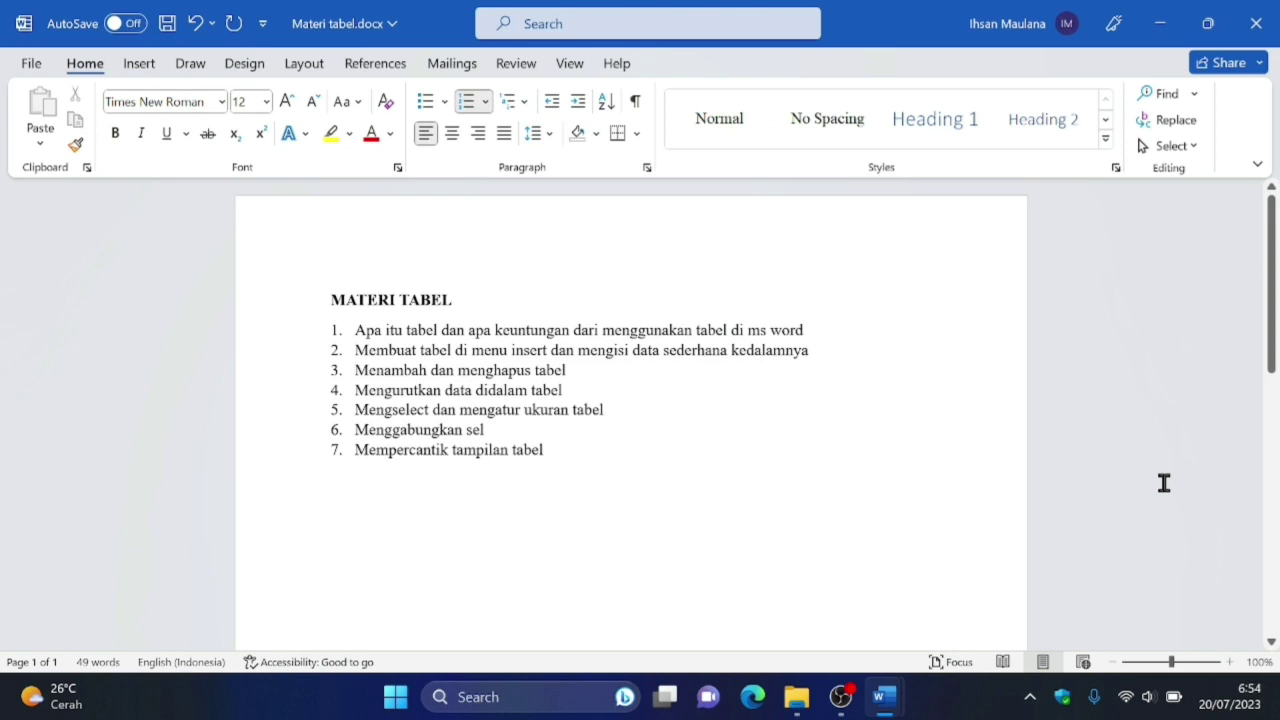
{"action": "key", "text": "alt+Tab"}
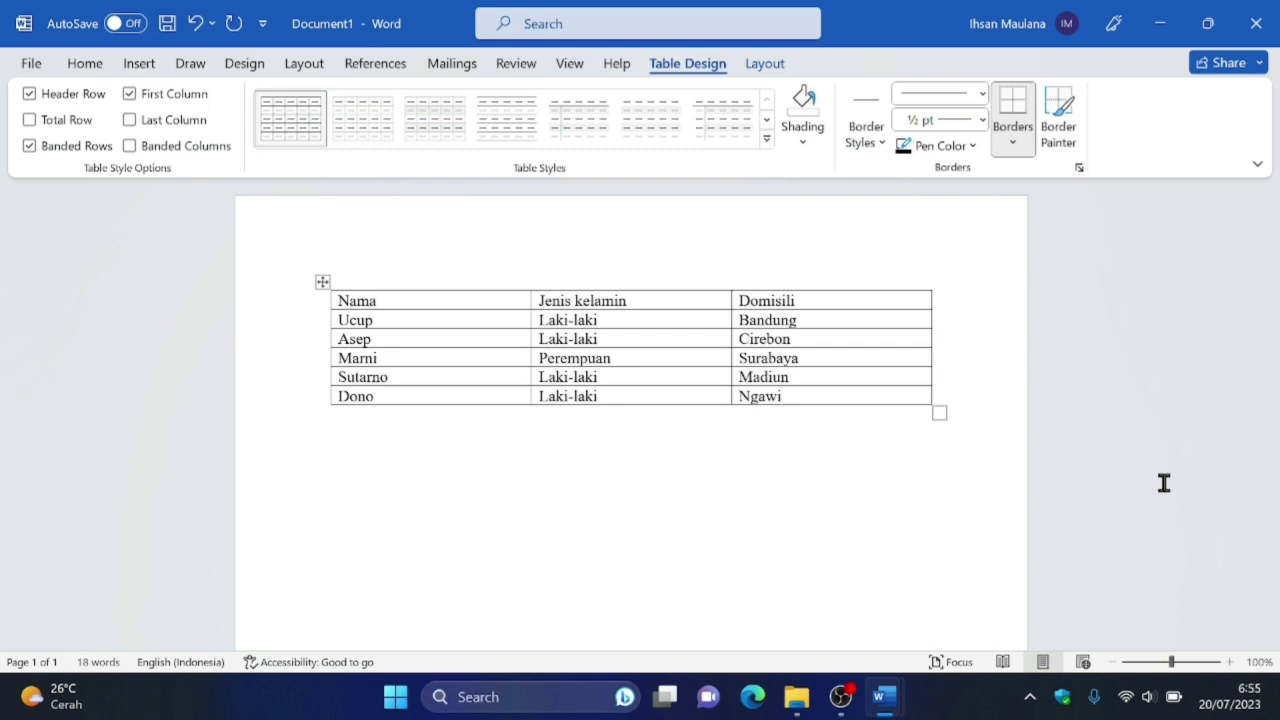
Append a new row to the table and fill it with a person's first name, "Laki-laki" and "Aceh"
{"action": "key", "text": "Tab"}
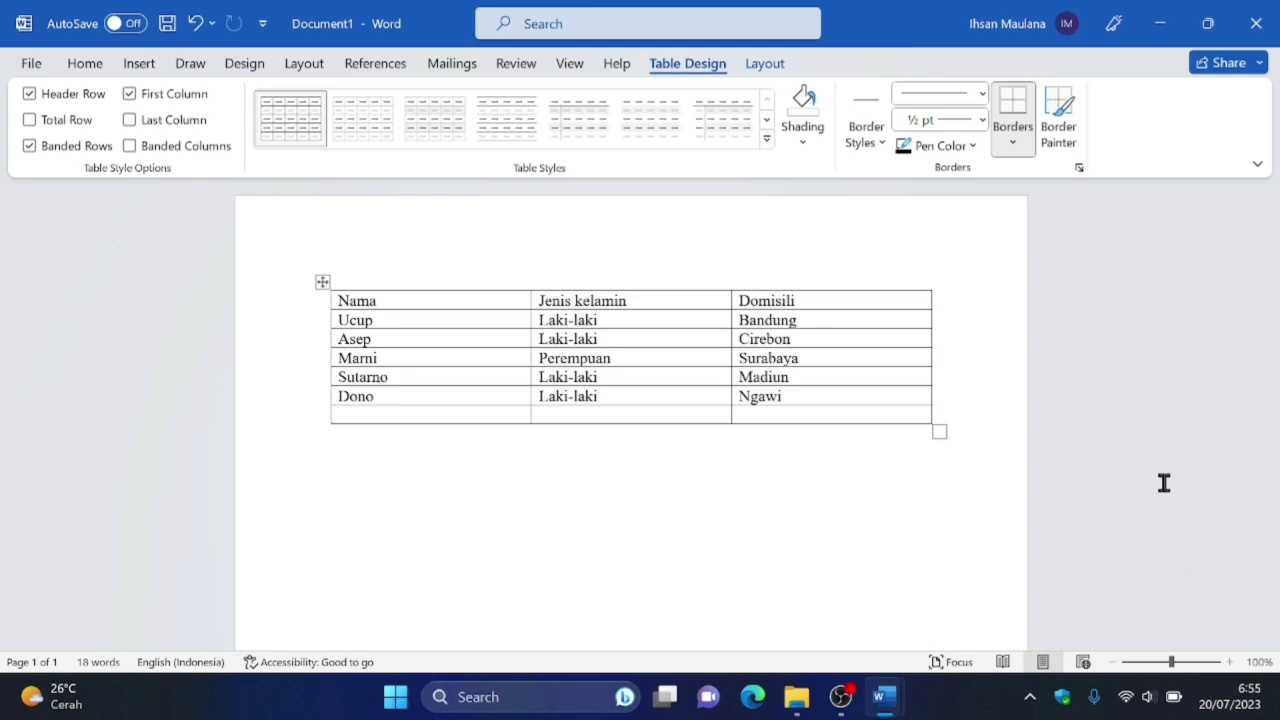
{"action": "type", "text": "o"}
{"action": "key", "text": "BackSpace"}
{"action": "type", "text": "O"}
{"action": "type", "text": "tong"}
{"action": "type", "text": "laki"}
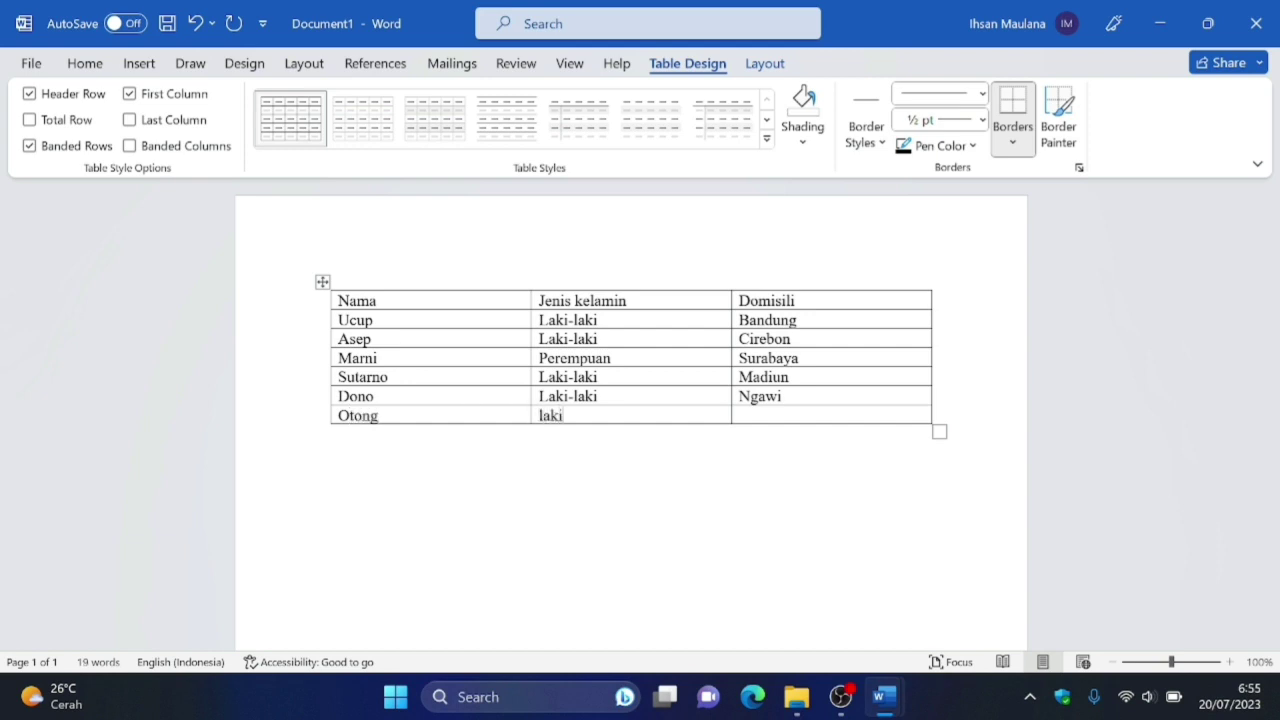
{"action": "type", "text": "-laki"}
{"action": "left_click", "coordinate": [740, 415]}
{"action": "type", "text": "A"}
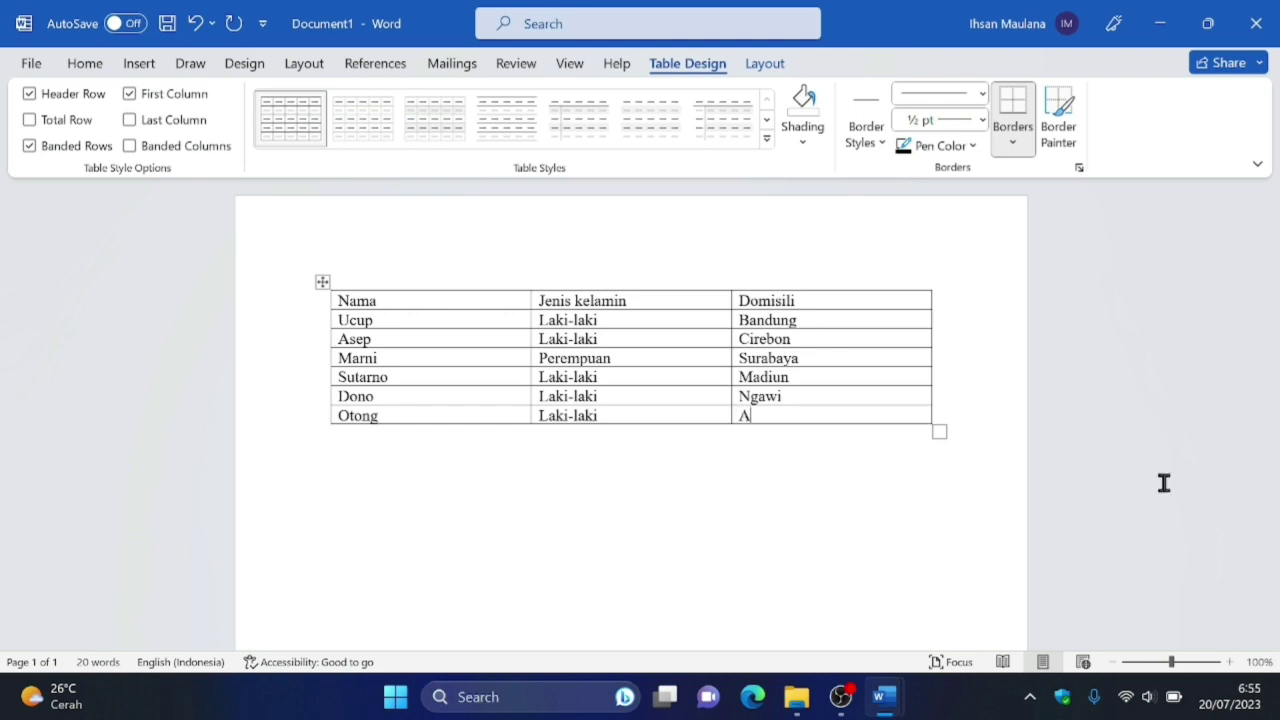
{"action": "type", "text": "ceh"}
Look over the available table design and table layout commands
{"action": "key", "text": "alt"}
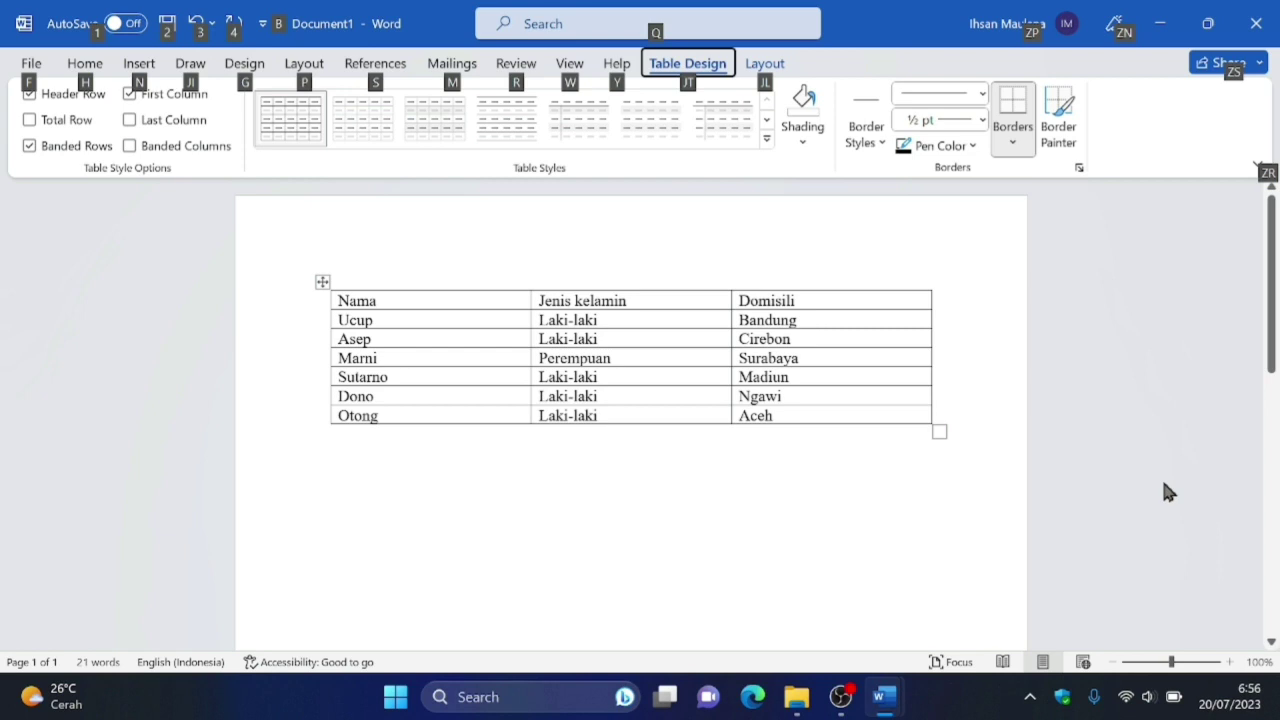
{"action": "key", "text": "j"}
{"action": "key", "text": "l"}
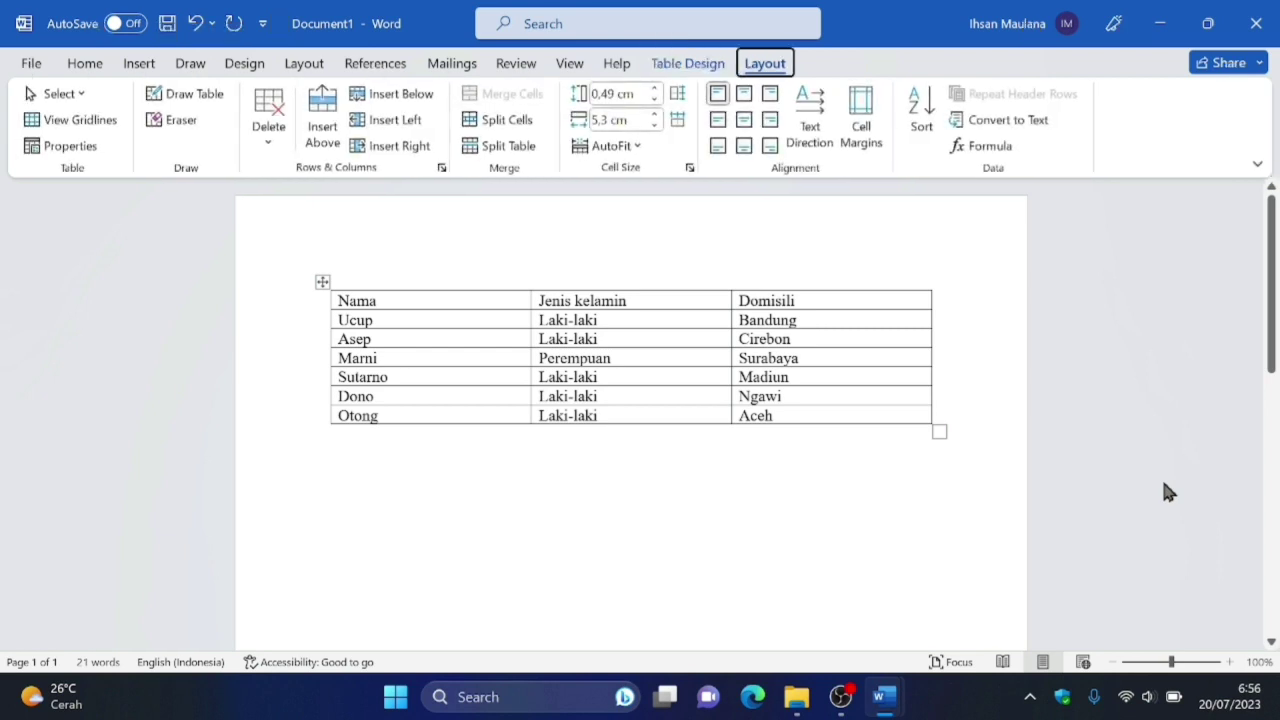
{"action": "key", "text": "Right"}
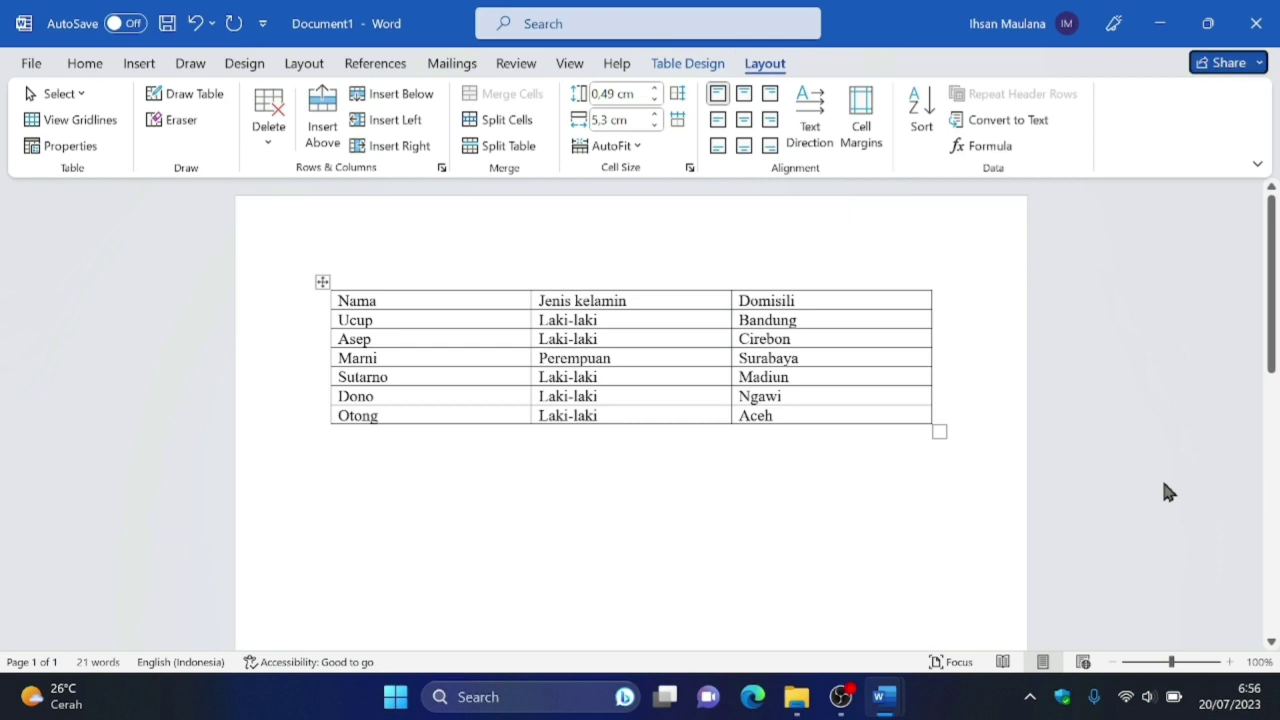
{"action": "key", "text": "Right"}
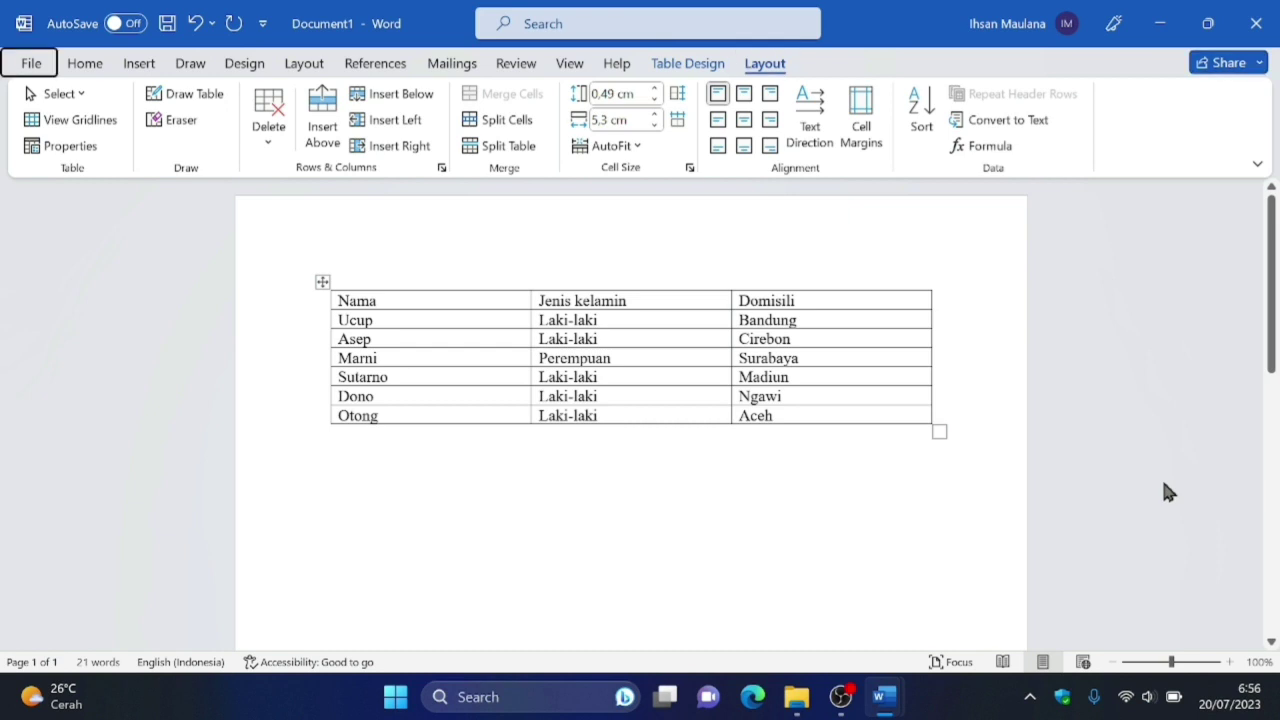
{"action": "key", "text": "Left"}
{"action": "key", "text": "Left"}
{"action": "key", "text": "Left"}
{"action": "key", "text": "Left"}
{"action": "key", "text": "Left"}
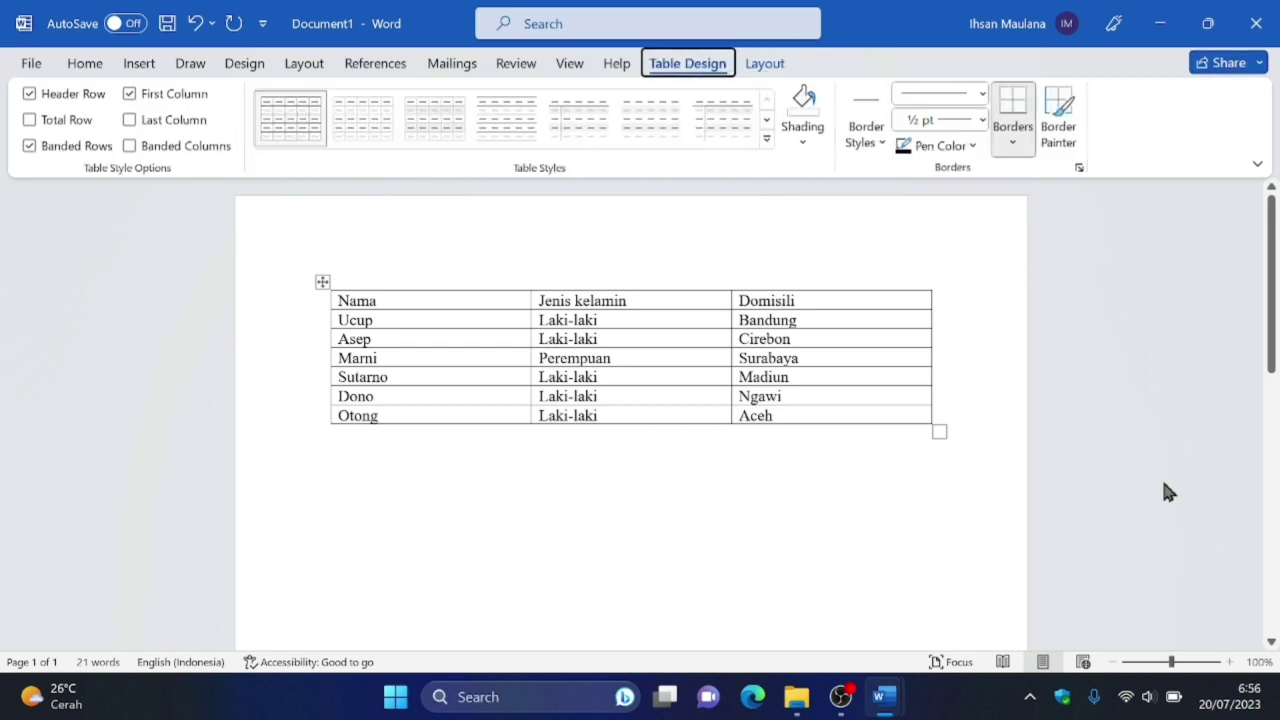
{"action": "key", "text": "Left"}
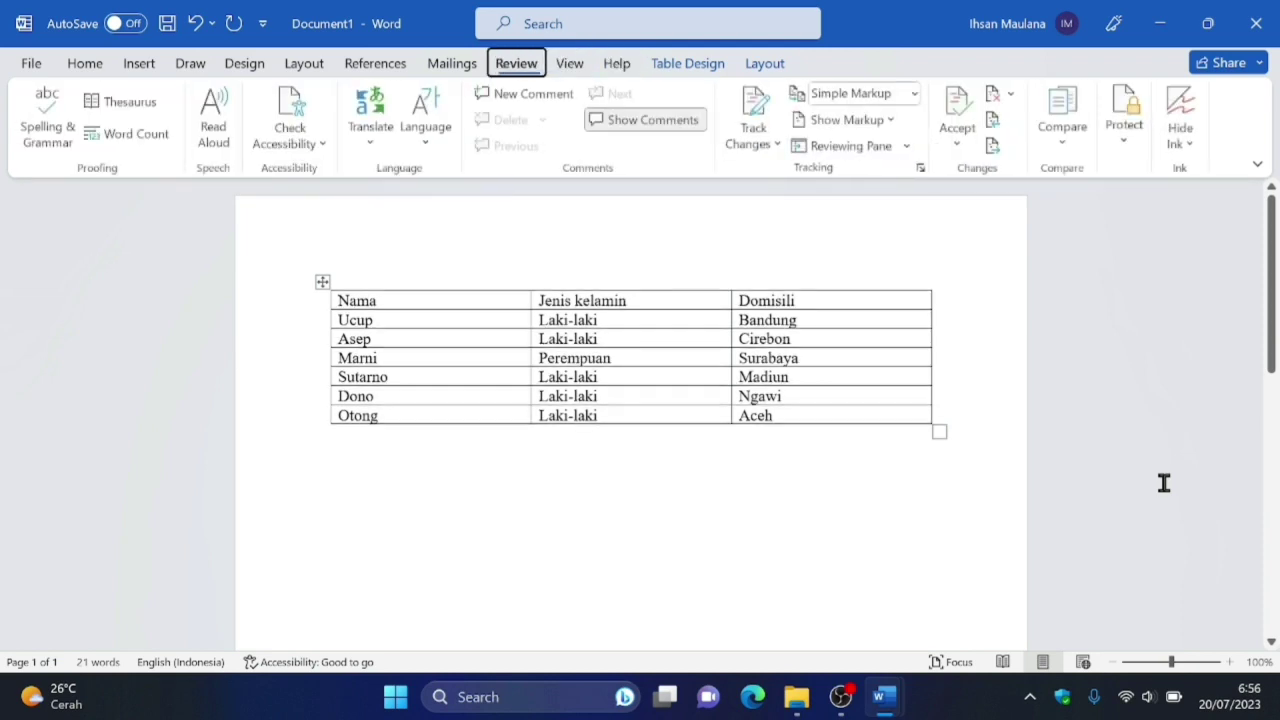
{"action": "key", "text": "Right"}
{"action": "key", "text": "Right"}
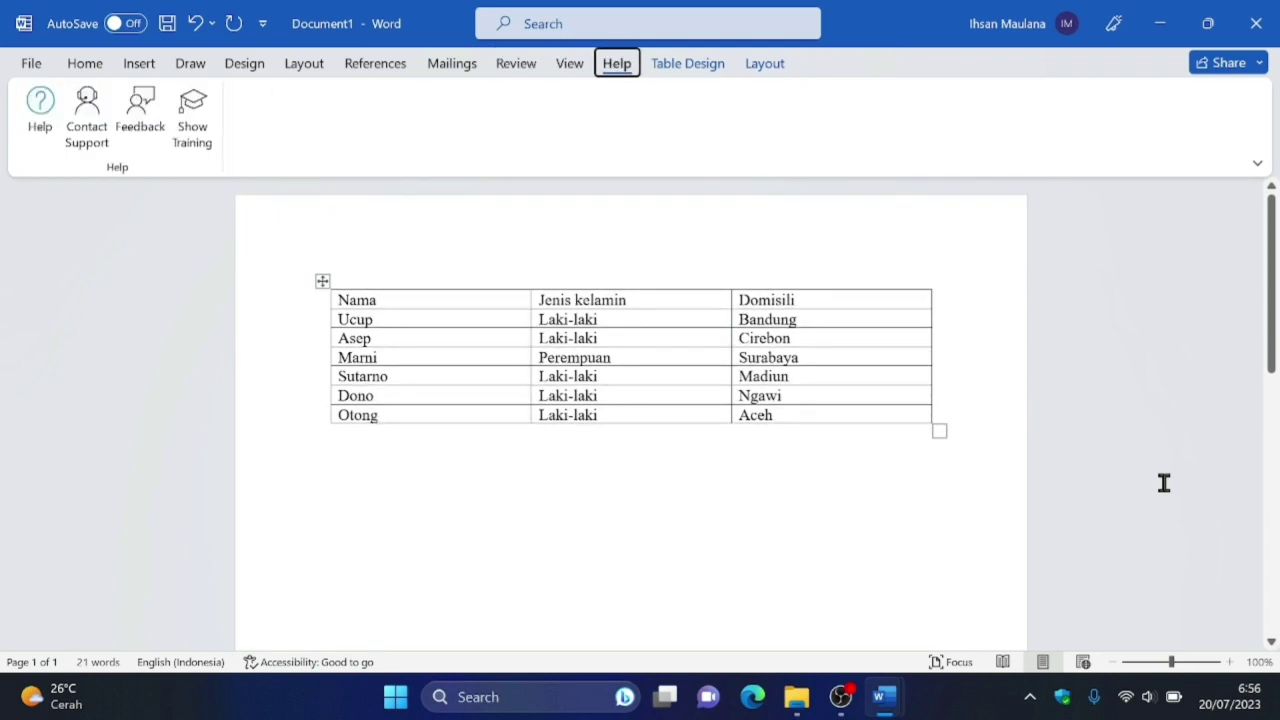
{"action": "key", "text": "Right"}
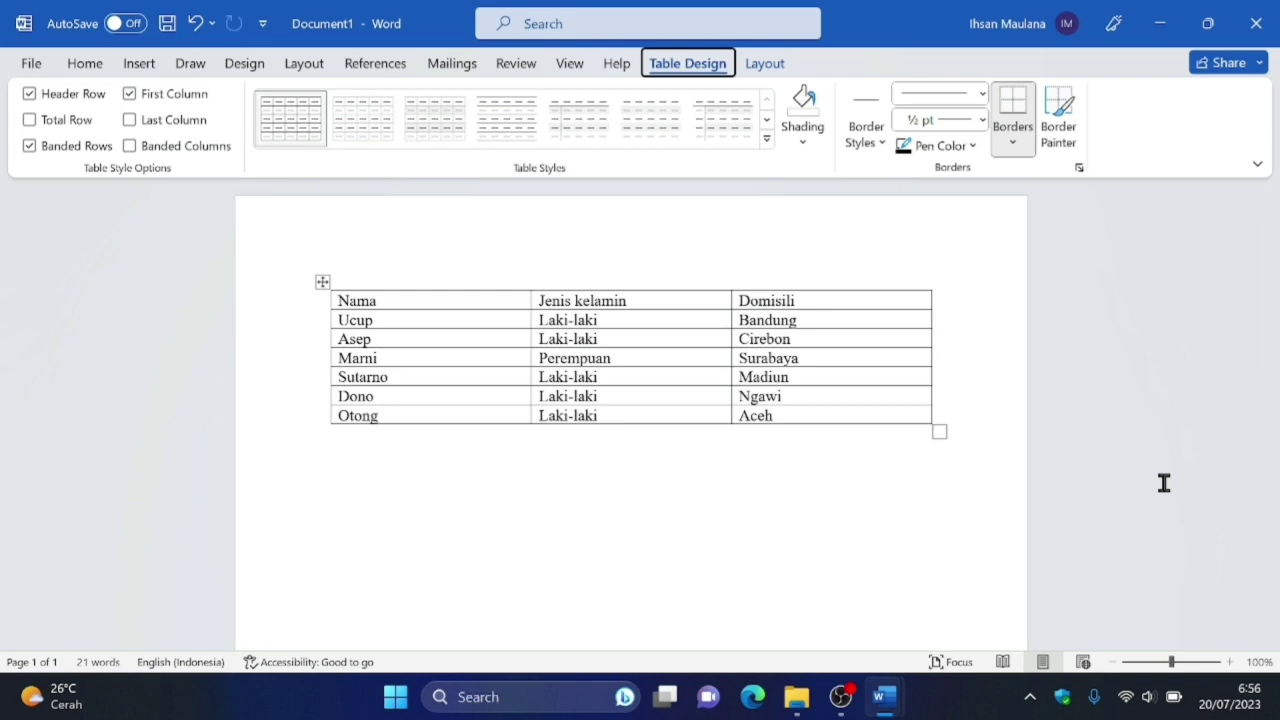
{"action": "key", "text": "Right"}
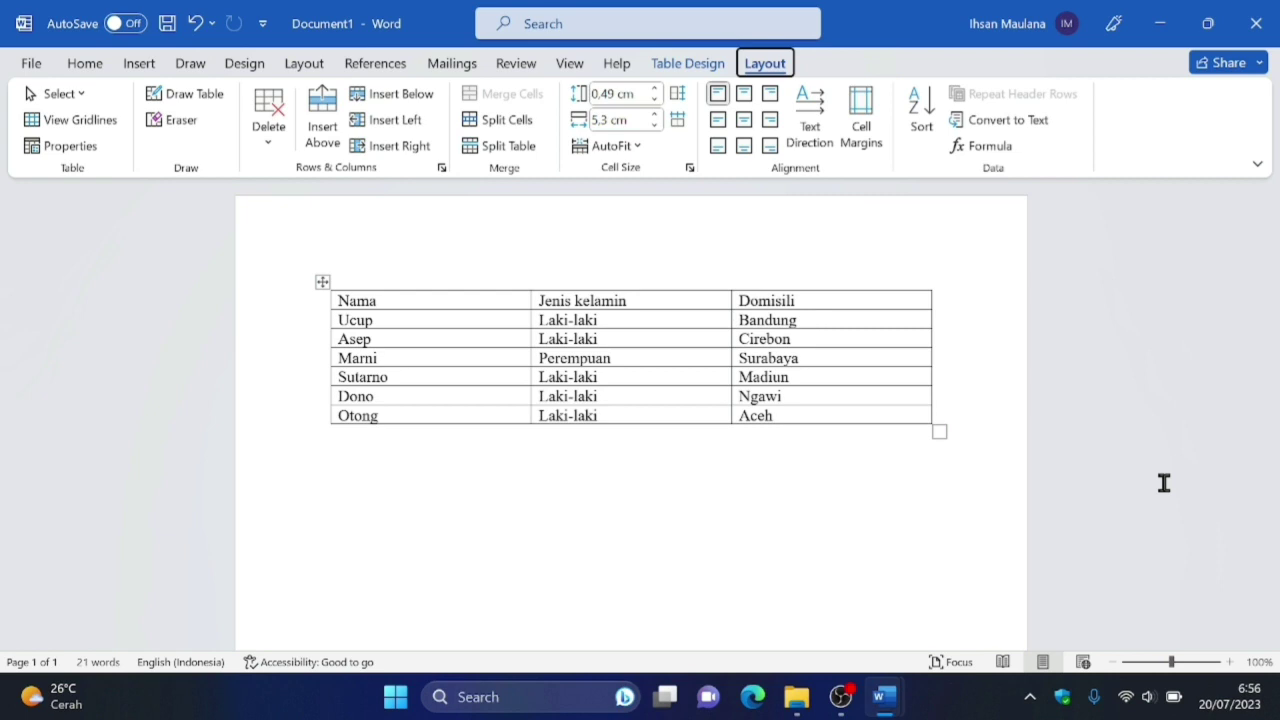
Insert an empty row below the last row of the table, the one ending in "Aceh"
{"action": "key", "text": "Tab"}
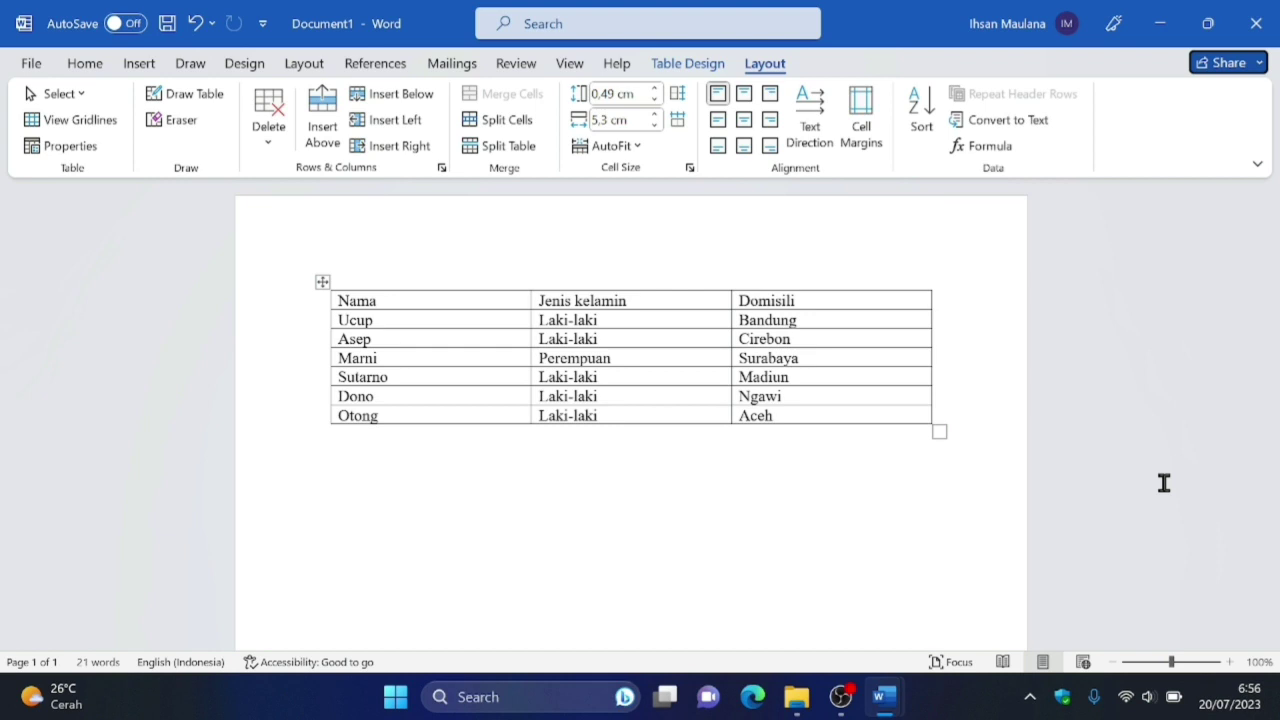
{"action": "key", "text": "Tab"}
{"action": "key", "text": "Tab"}
{"action": "key", "text": "Tab"}
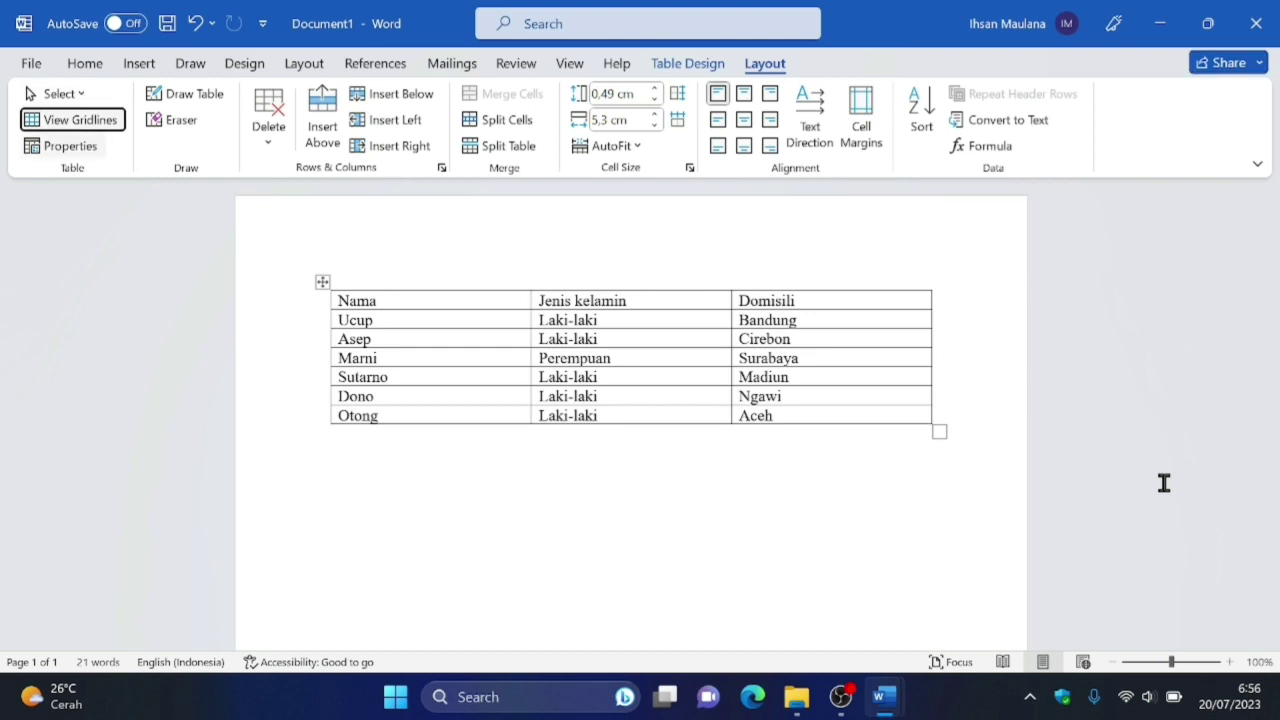
{"action": "key", "text": "Tab"}
{"action": "key", "text": "Tab"}
{"action": "key", "text": "Tab"}
{"action": "key", "text": "Tab"}
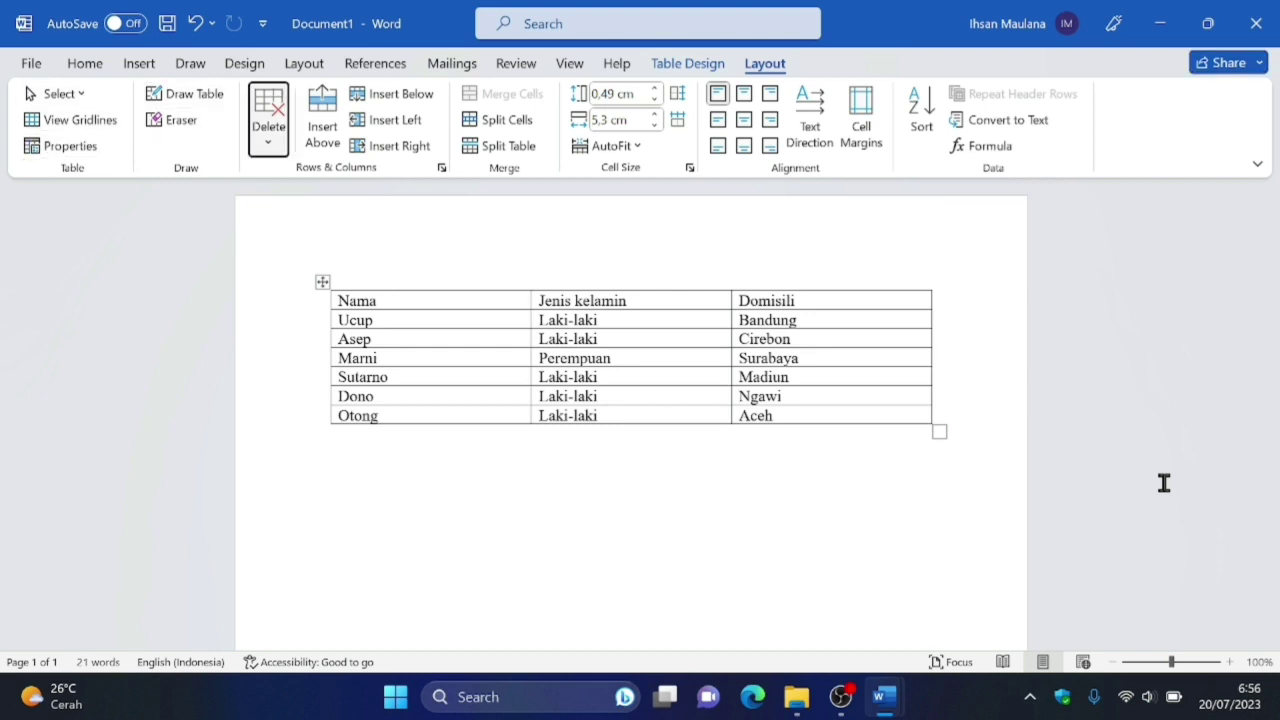
{"action": "key", "text": "Tab"}
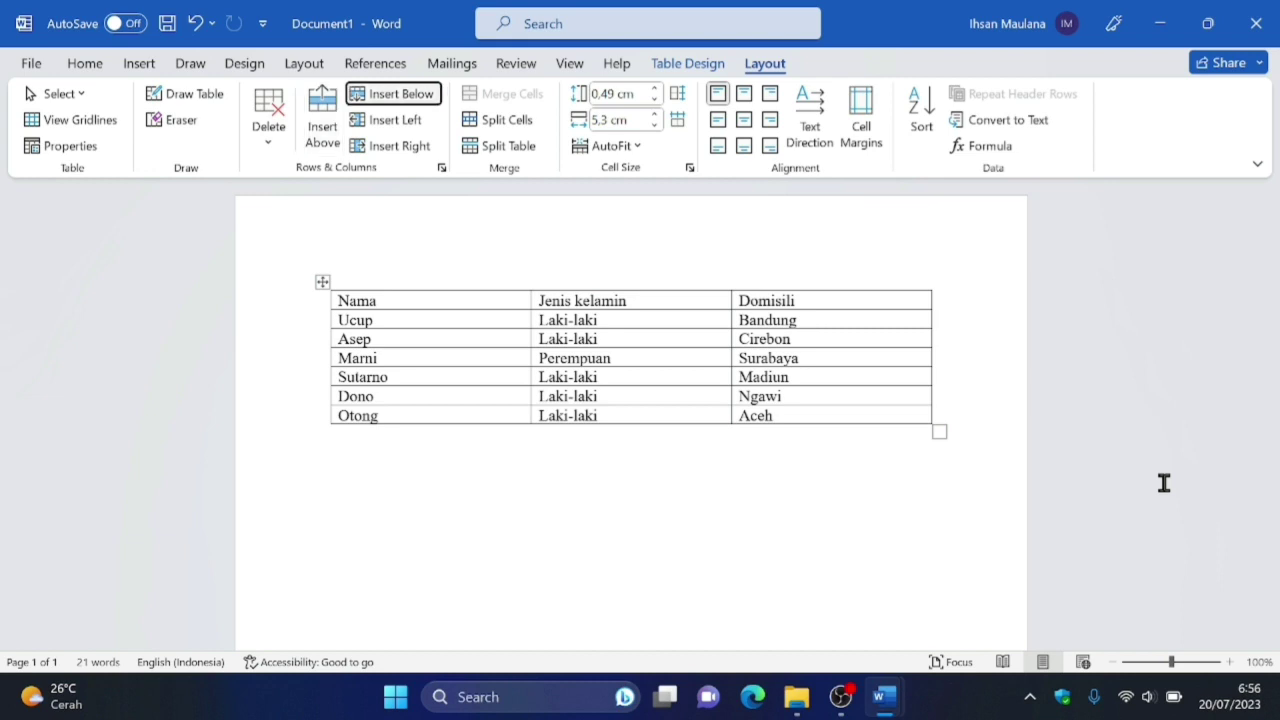
{"action": "key", "text": "shift+Tab"}
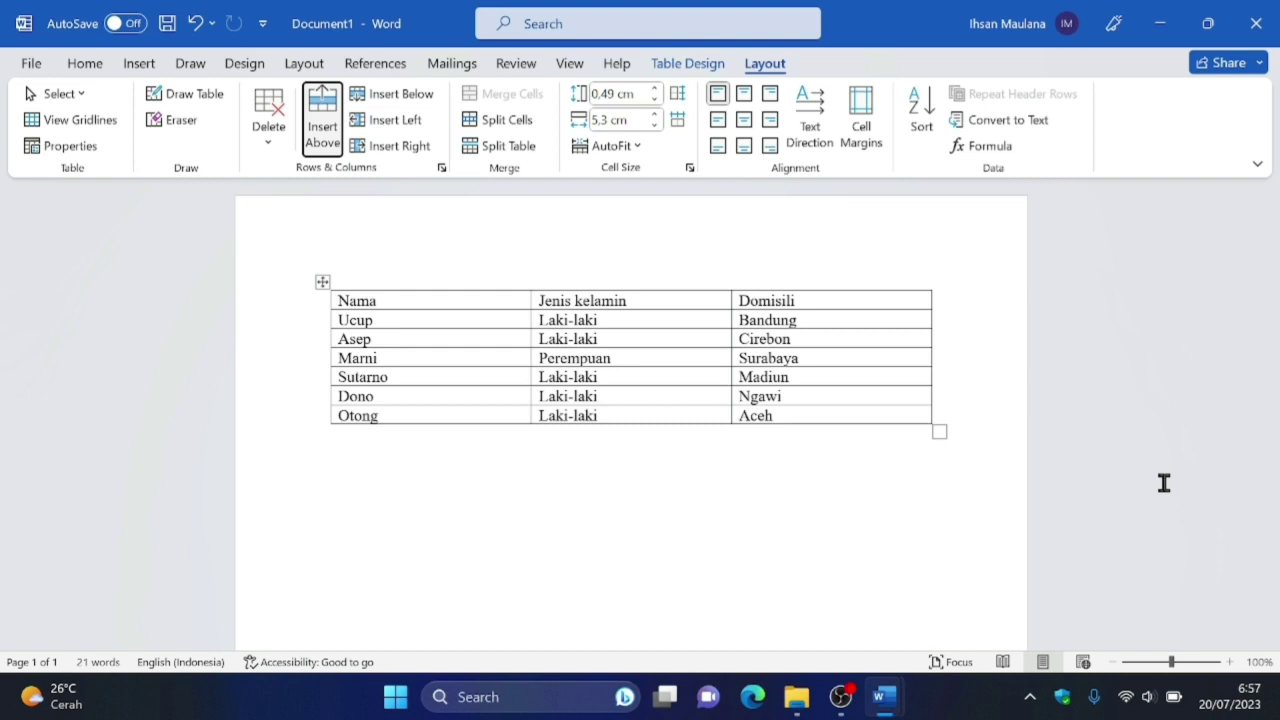
{"action": "key", "text": "Right"}
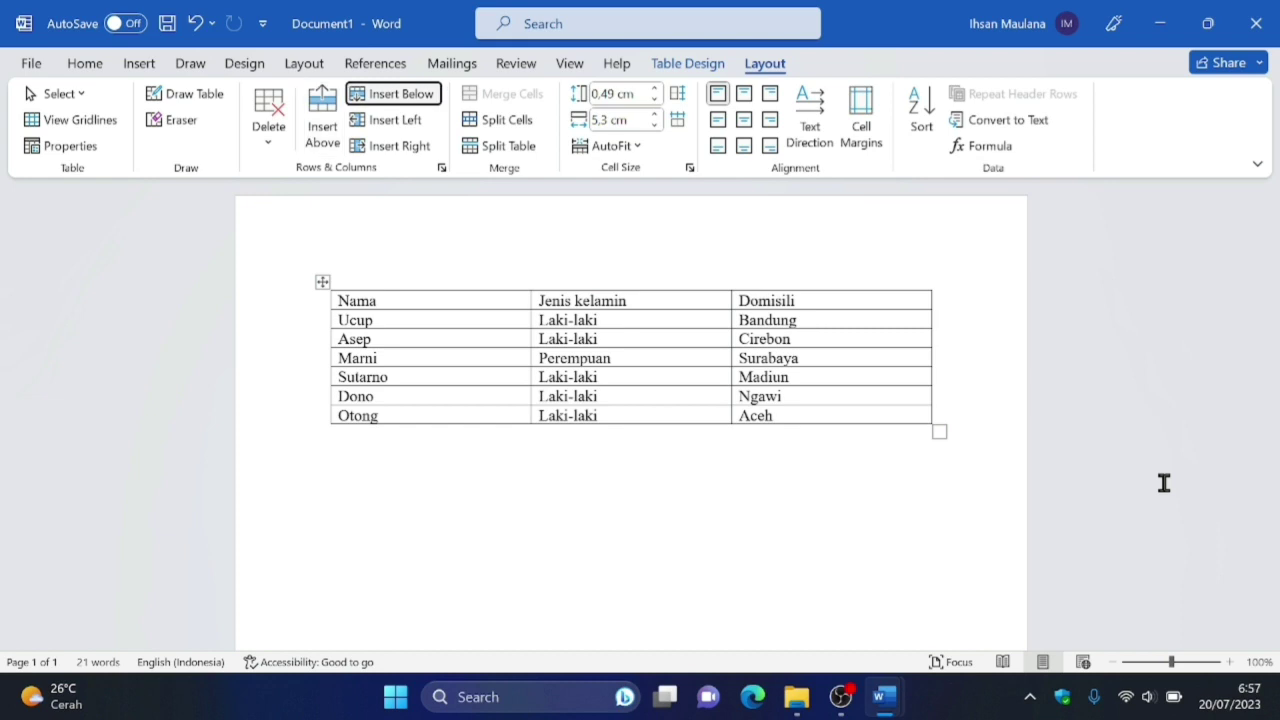
{"action": "key", "text": "Down"}
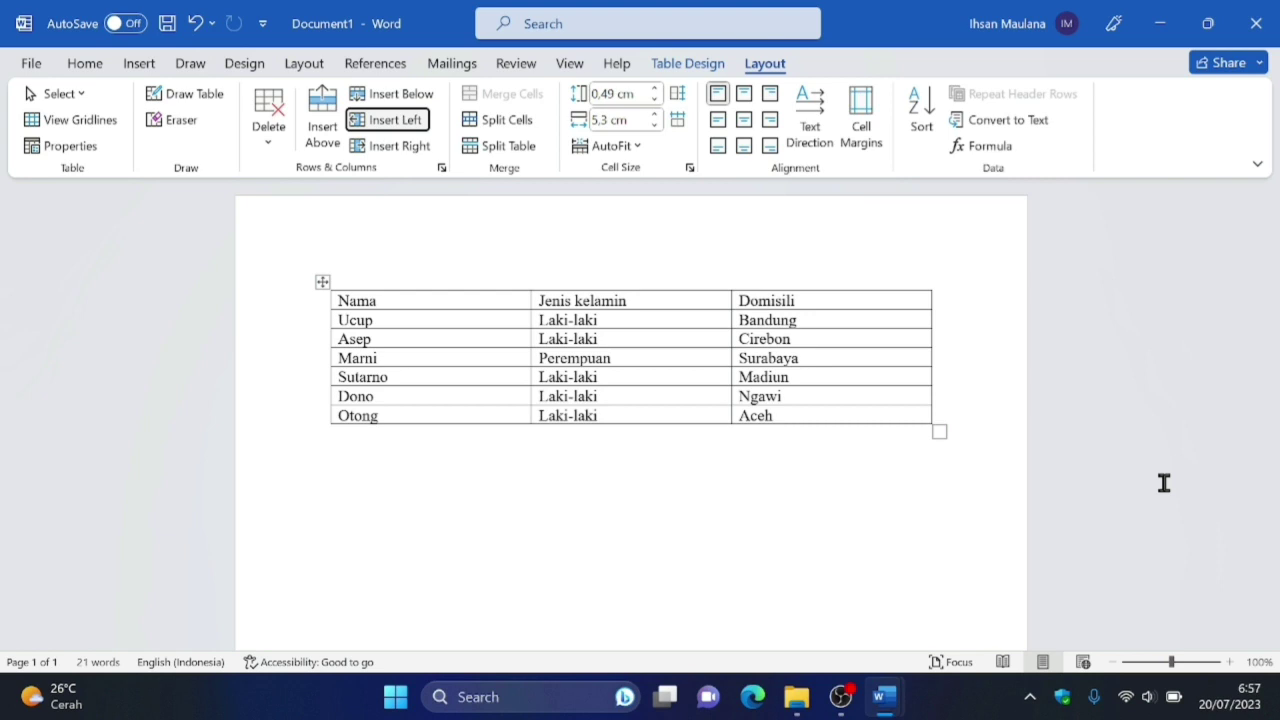
{"action": "key", "text": "Down"}
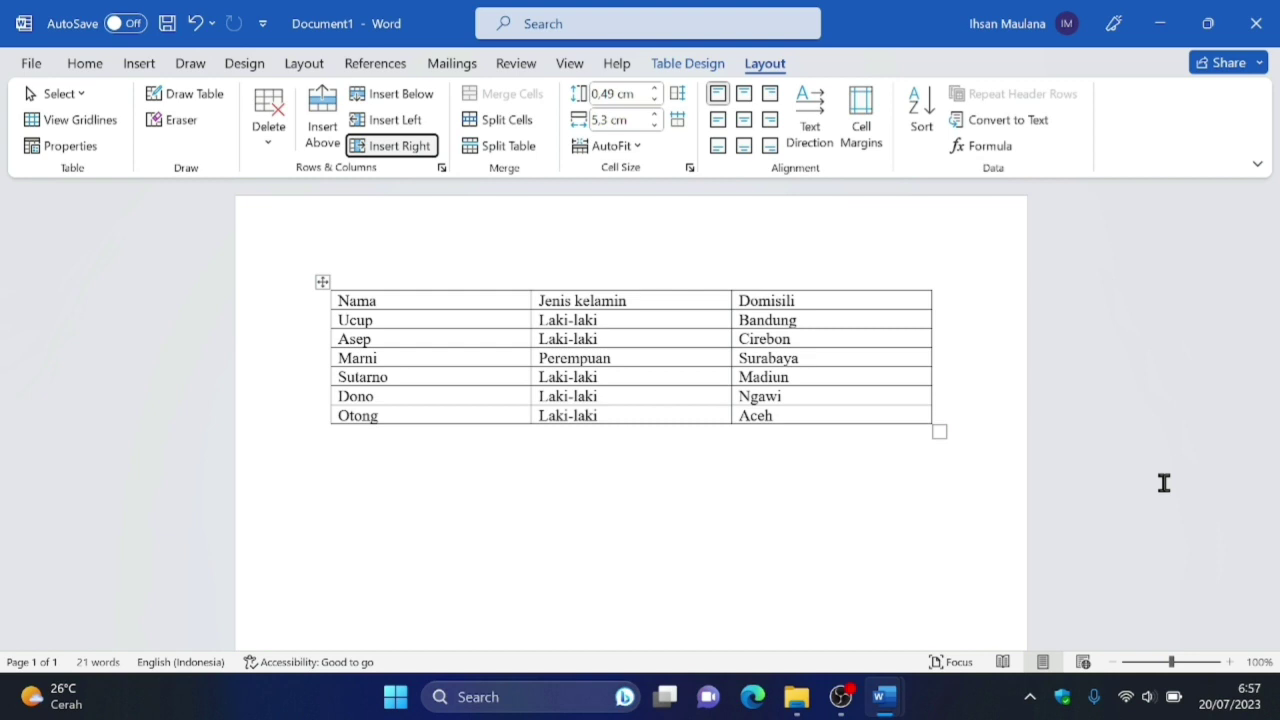
{"action": "key", "text": "Up"}
{"action": "key", "text": "Up"}
{"action": "key", "text": "Left"}
{"action": "key", "text": "Right"}
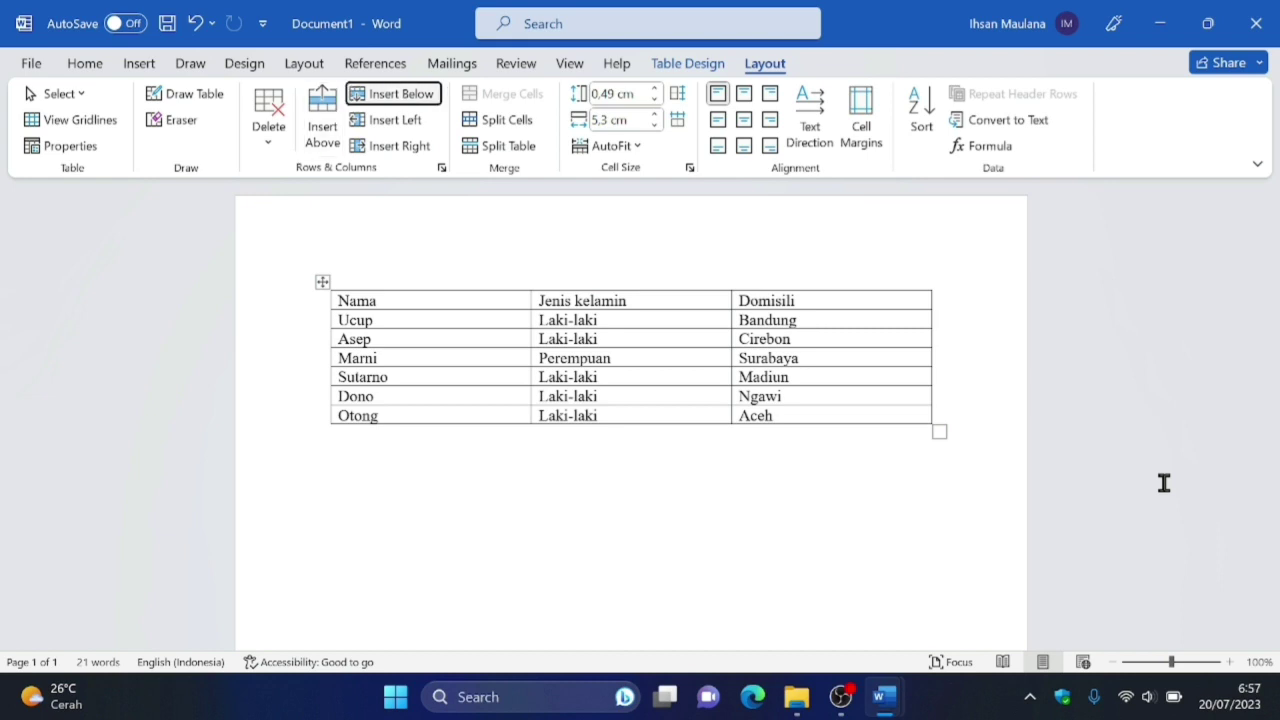
{"action": "key", "text": "Return"}
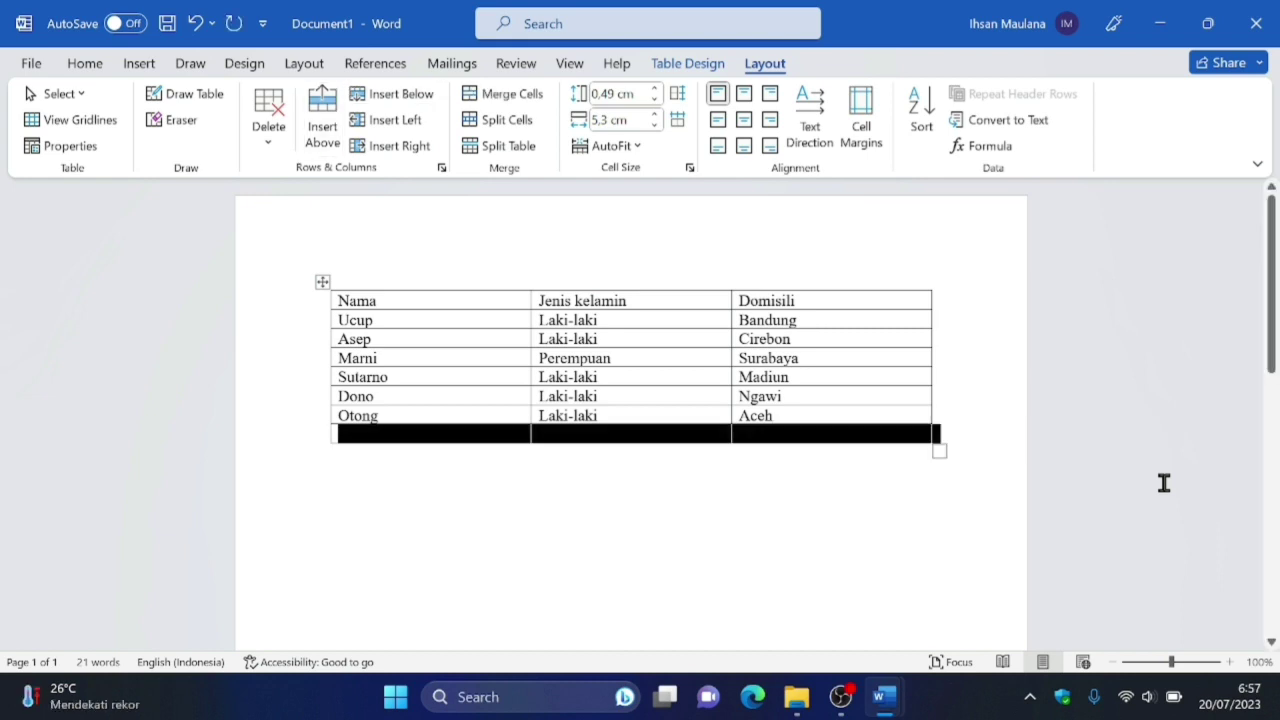
Fill the empty last row with a person's first name, "Perempuan" and "Solo"
{"action": "key", "text": "Left"}
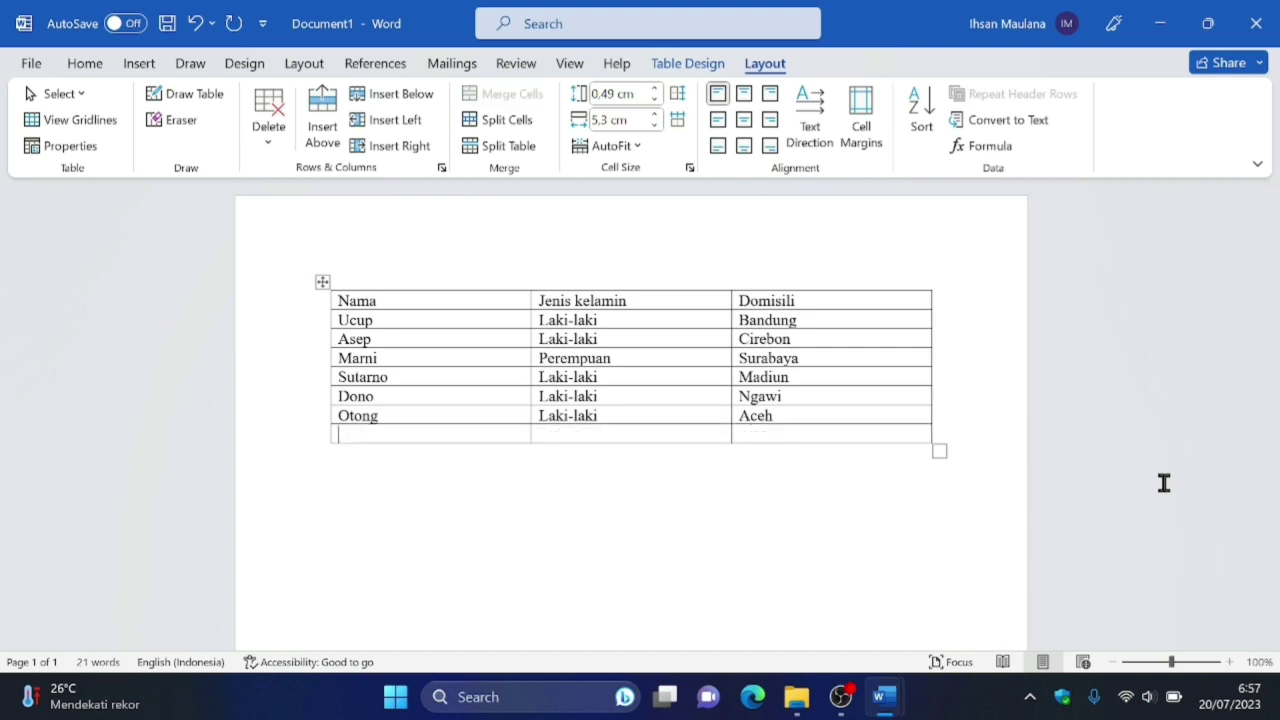
{"action": "key", "text": "shift+Tab"}
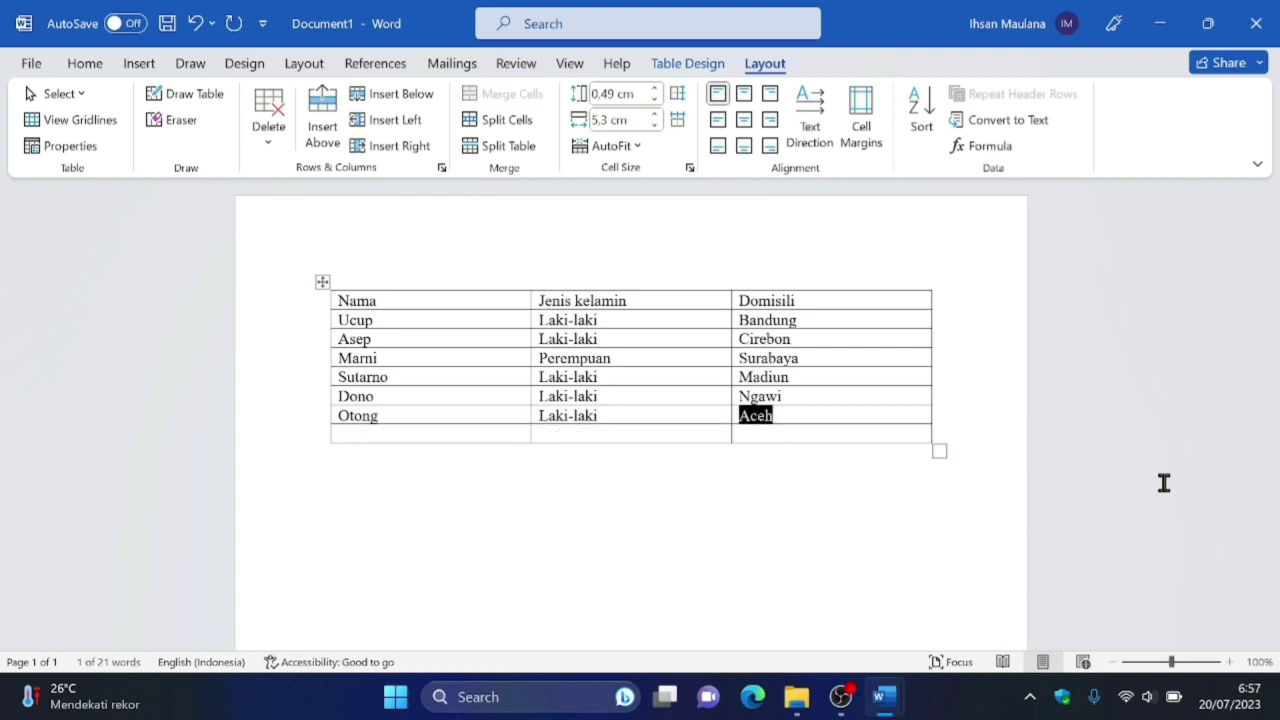
{"action": "key", "text": "Tab"}
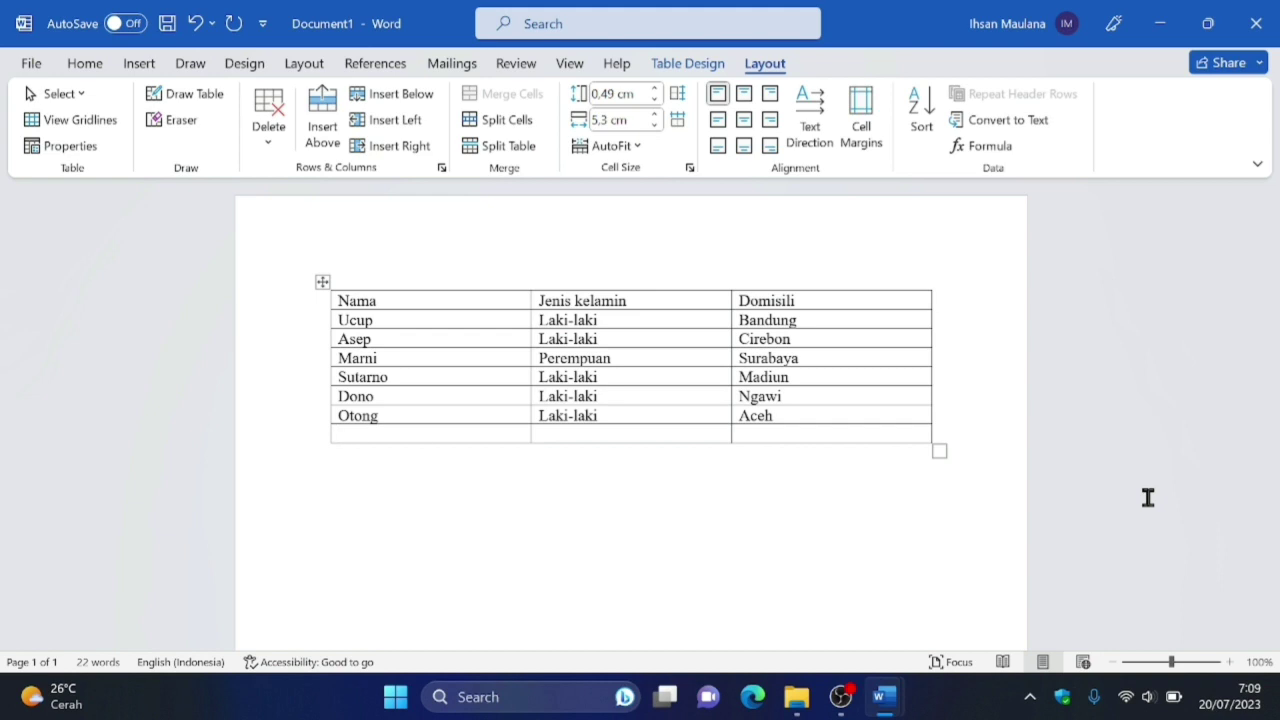
{"action": "type", "text": "Sudarsih"}
{"action": "left_click", "coordinate": [538, 434]}
{"action": "type", "text": "Perempuan"}
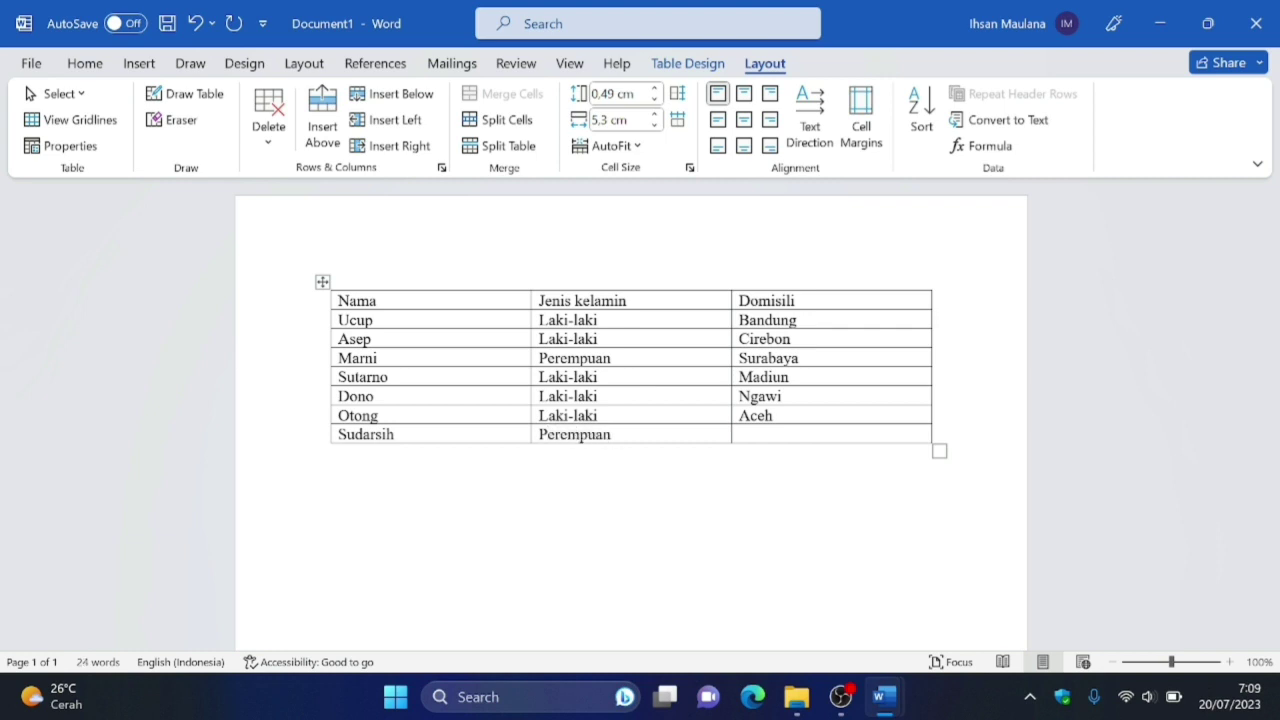
{"action": "key", "text": "Tab"}
{"action": "type", "text": "Solo"}
Move to the name cell of the table row whose Domisili entry is "Ngawi"
{"action": "key", "text": "shift+Tab"}
{"action": "key", "text": "shift+Tab"}
{"action": "key", "text": "shift+Tab"}
{"action": "key", "text": "shift+Tab"}
{"action": "key", "text": "shift+Tab"}
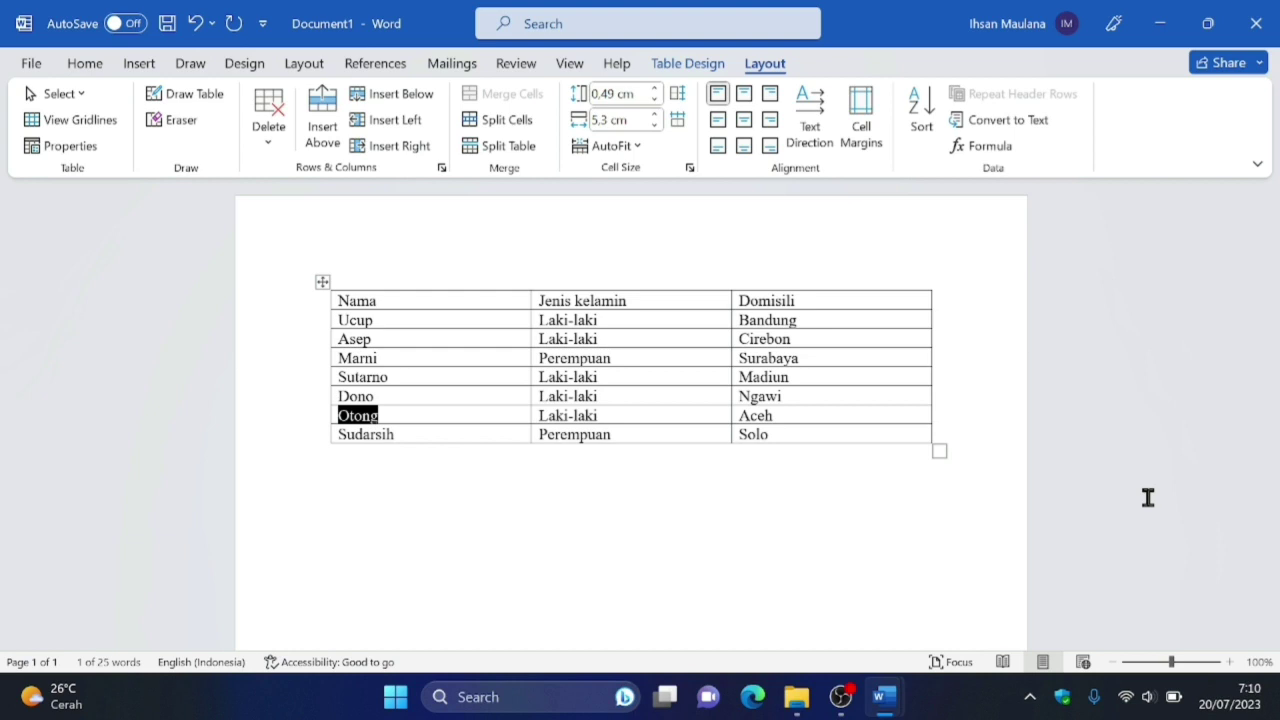
{"action": "key", "text": "shift+Tab"}
{"action": "key", "text": "shift+Tab"}
{"action": "key", "text": "shift+Tab"}
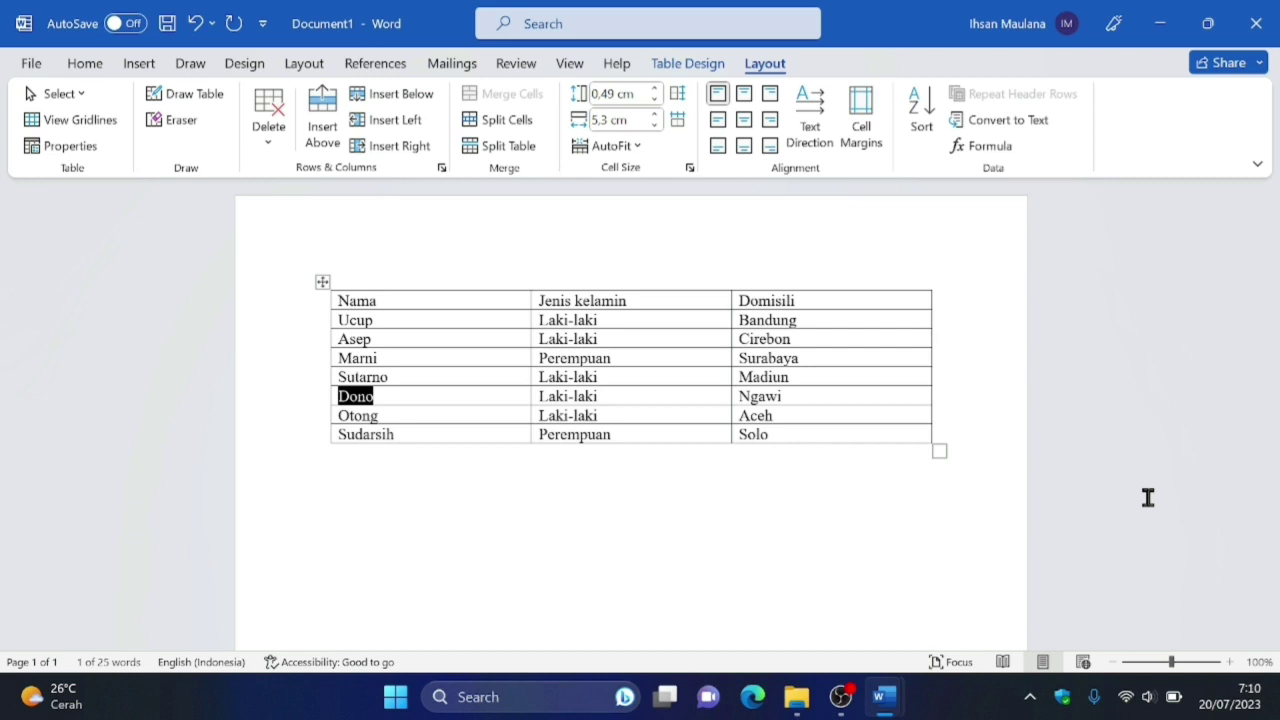
{"action": "key", "text": "Tab"}
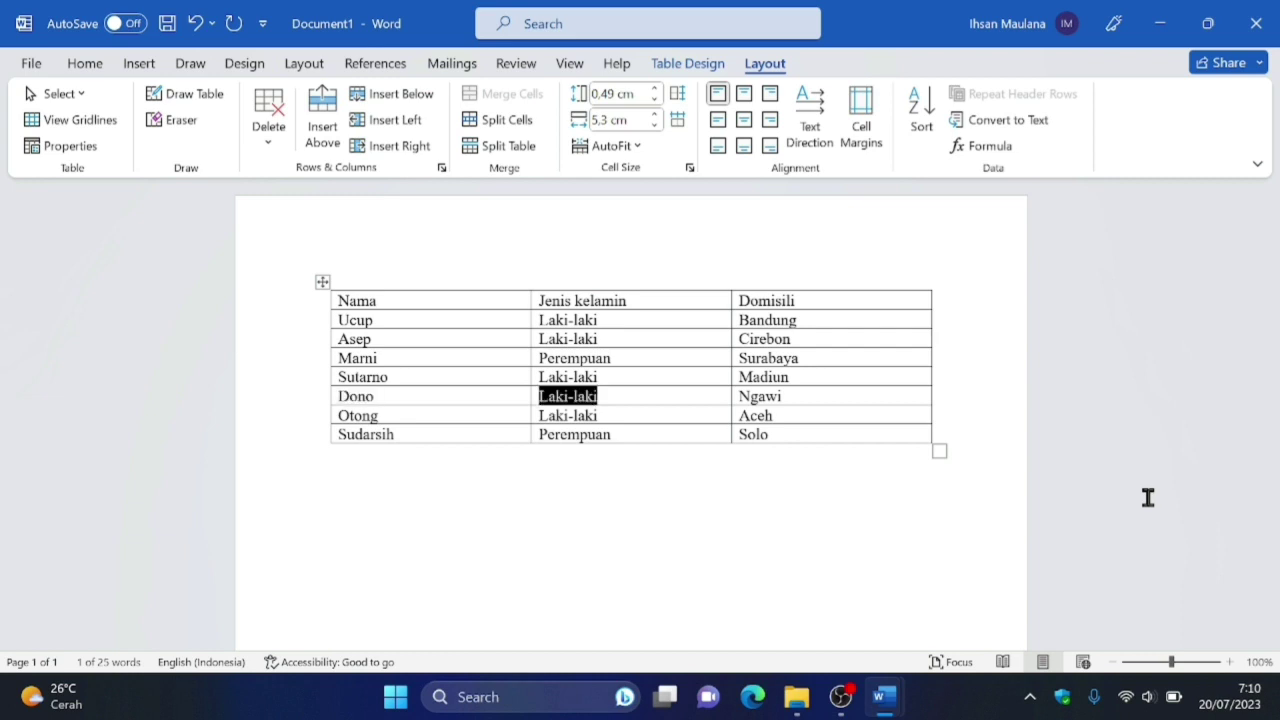
{"action": "key", "text": "Tab"}
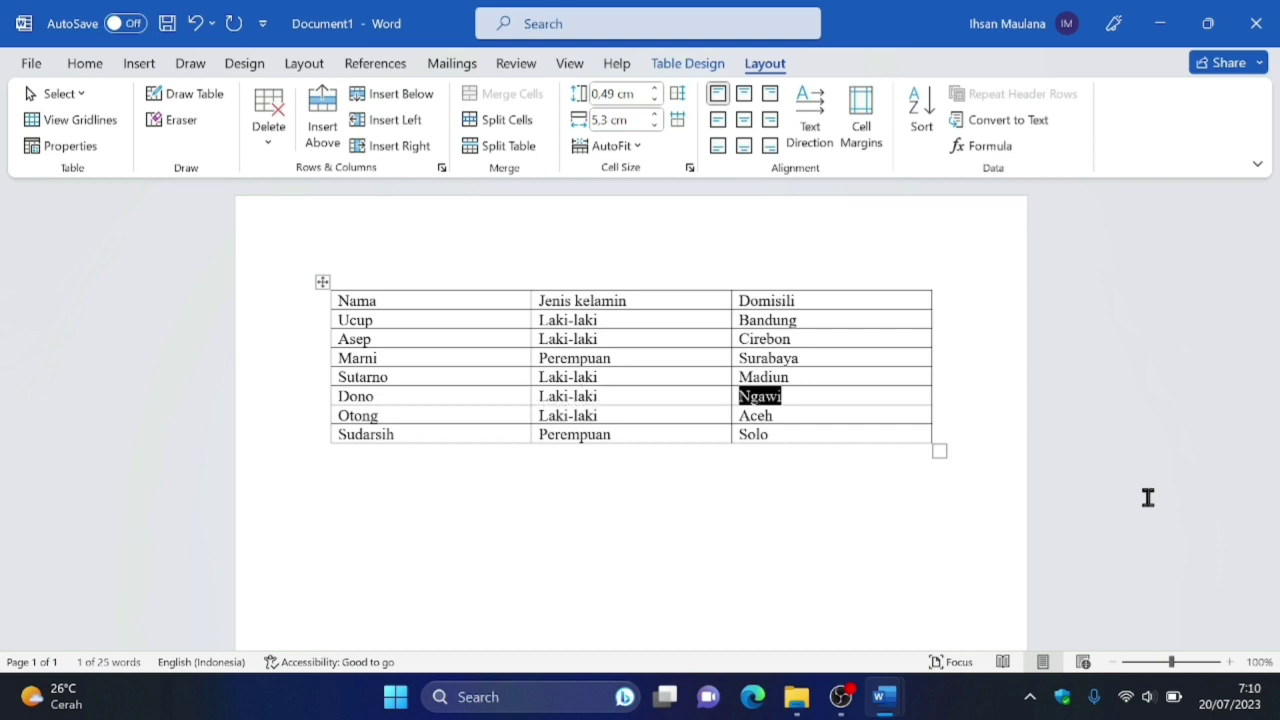
{"action": "key", "text": "shift+Tab"}
{"action": "key", "text": "shift+Tab"}
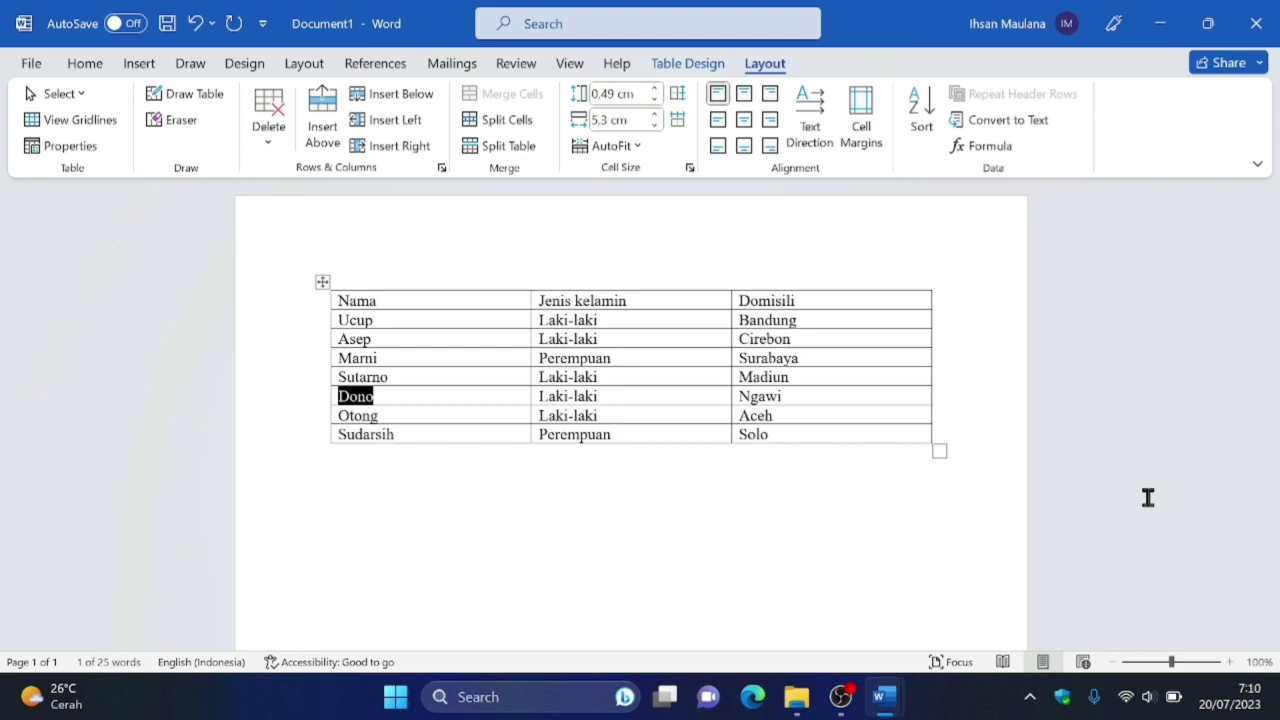
Select the entire table row ending in "Ngawi" with the Select Row command
{"action": "key", "text": "alt"}
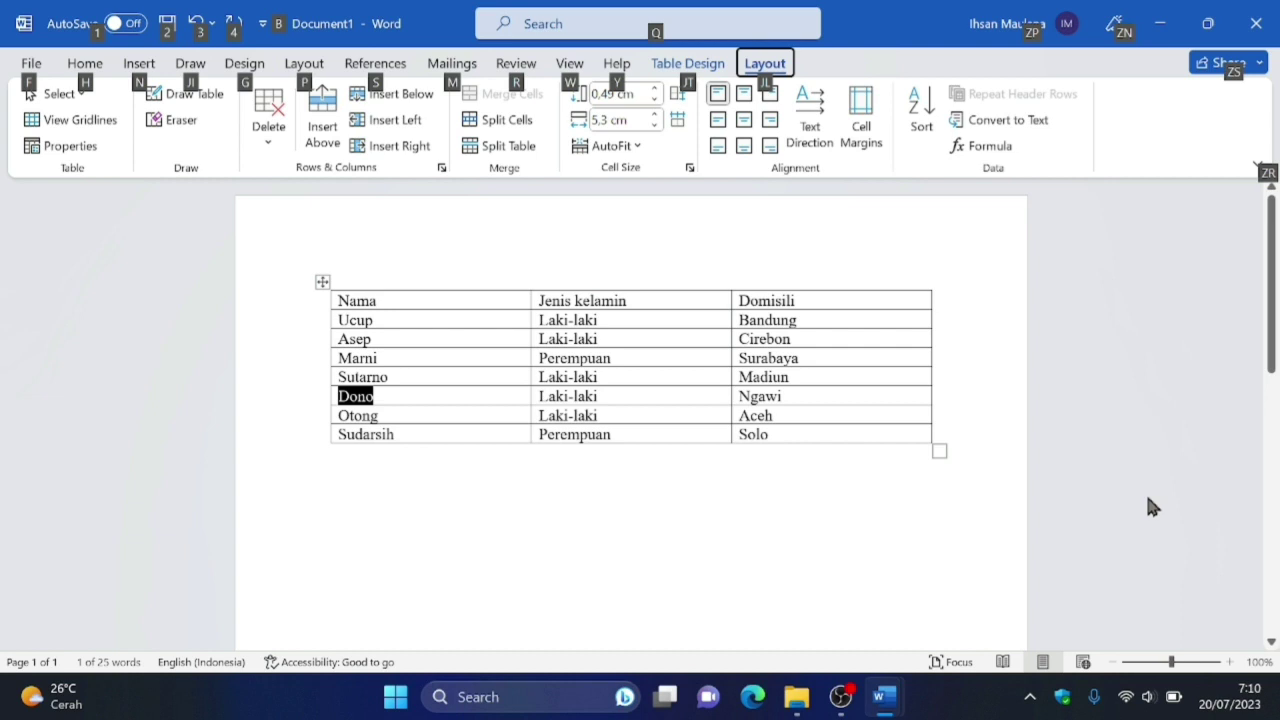
{"action": "key", "text": "Down"}
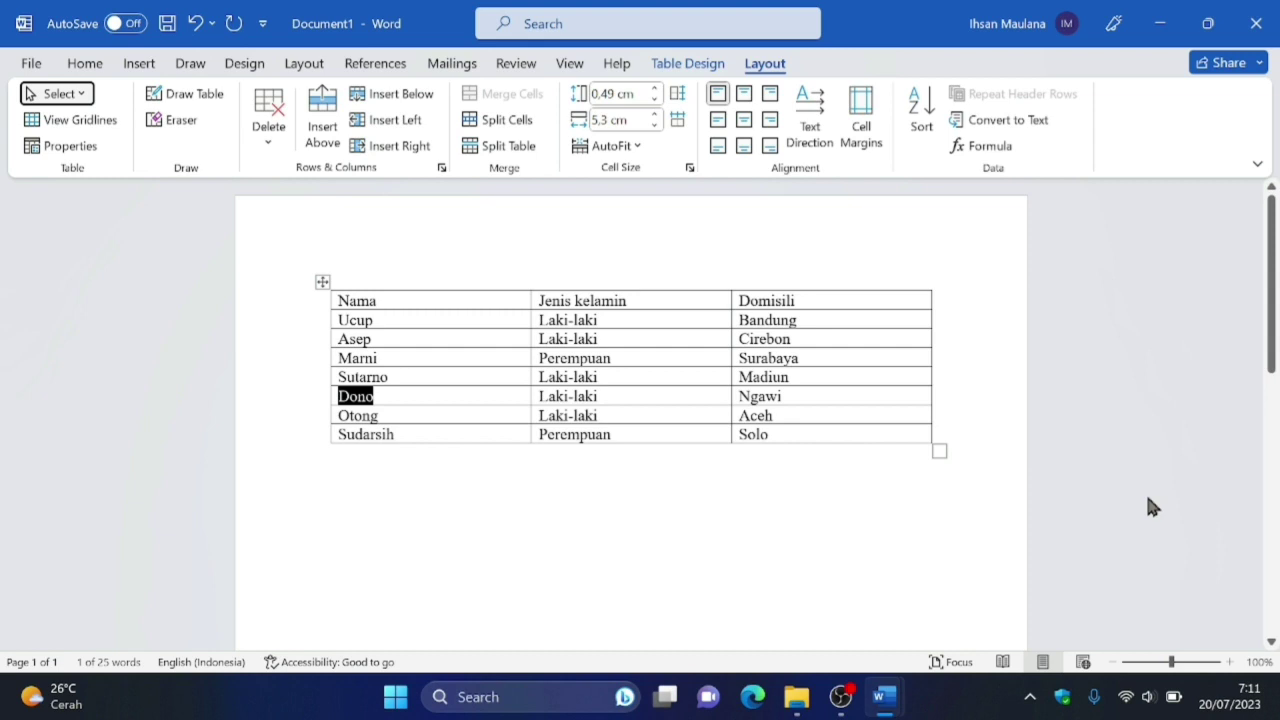
{"action": "key", "text": "Return"}
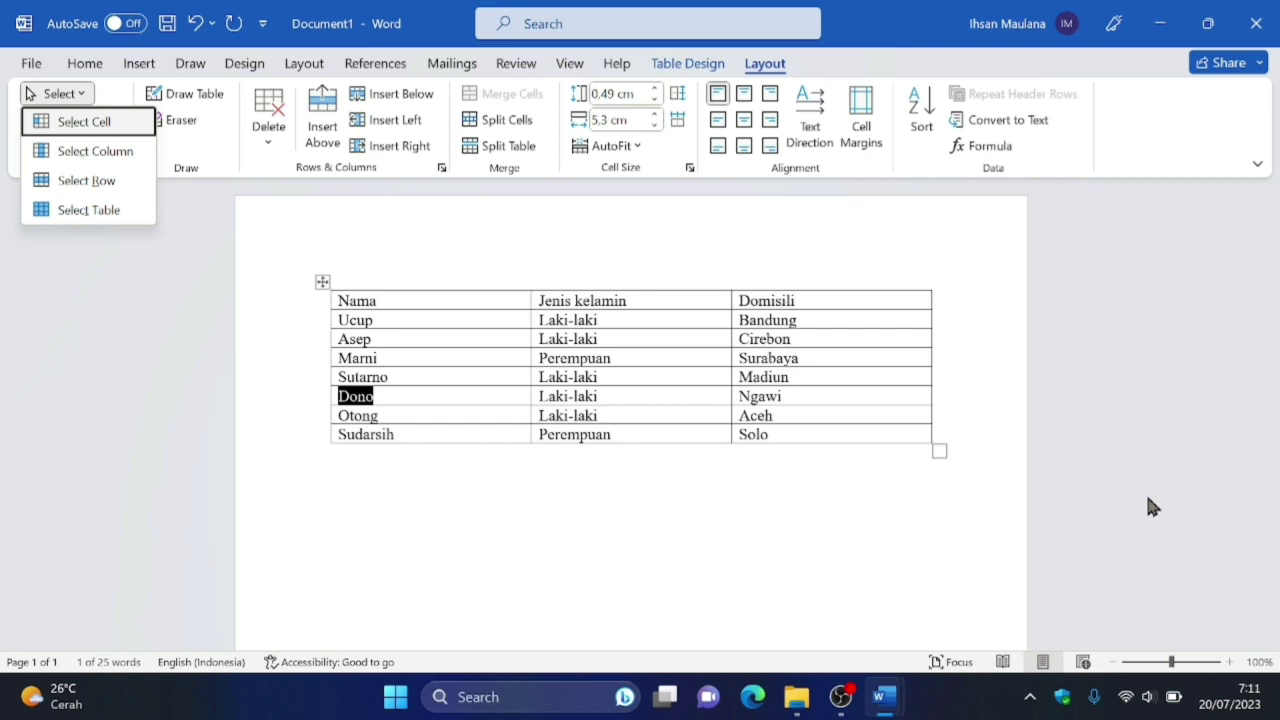
{"action": "key", "text": "Down"}
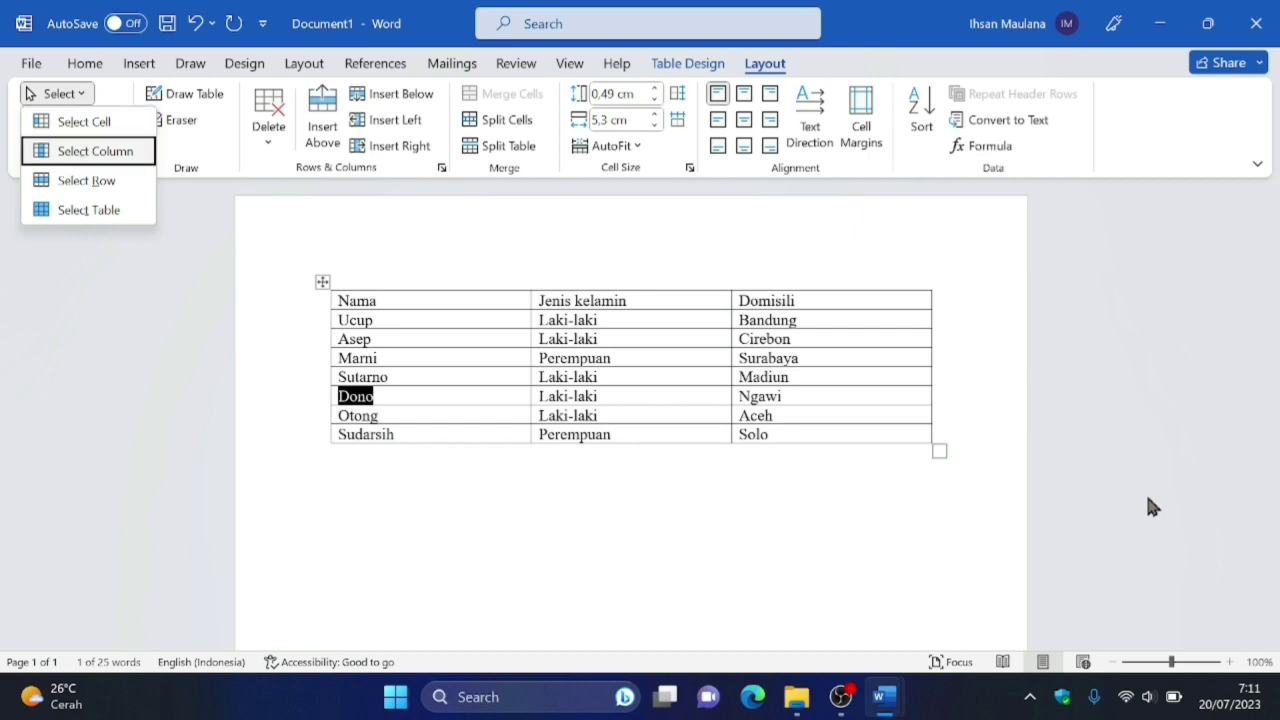
{"action": "key", "text": "Up"}
{"action": "key", "text": "Down"}
{"action": "key", "text": "Up"}
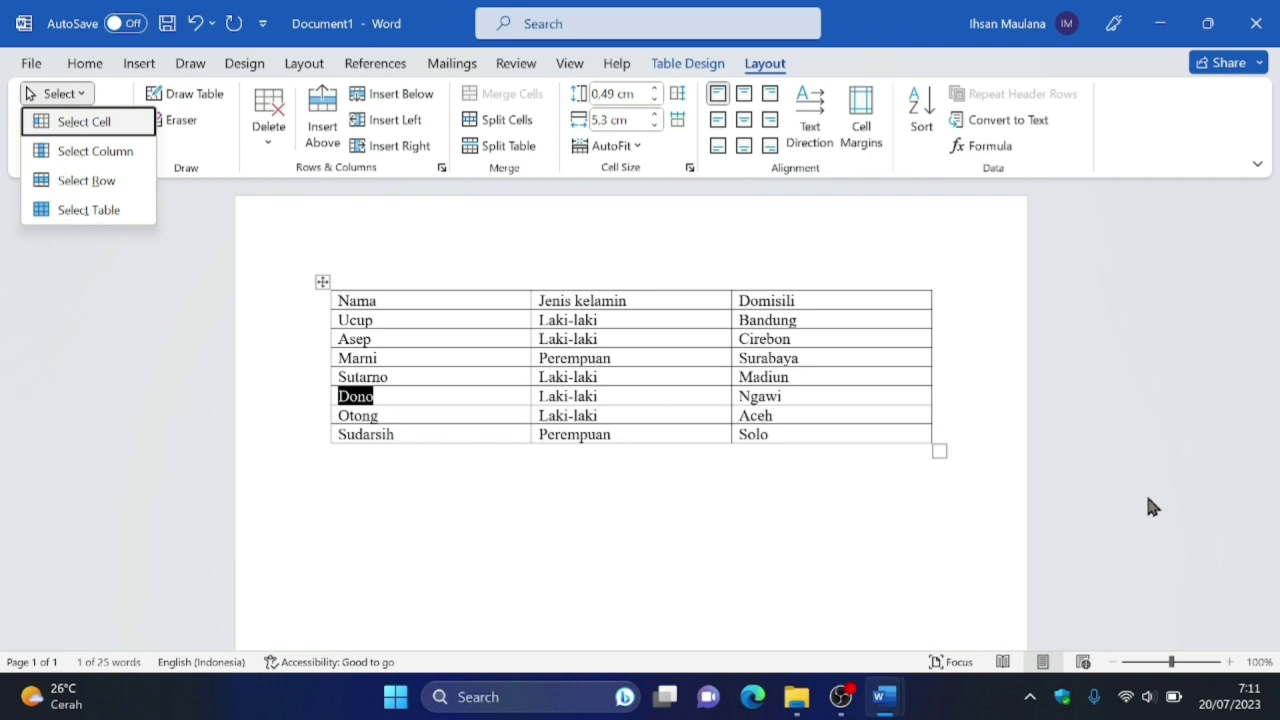
{"action": "key", "text": "Down"}
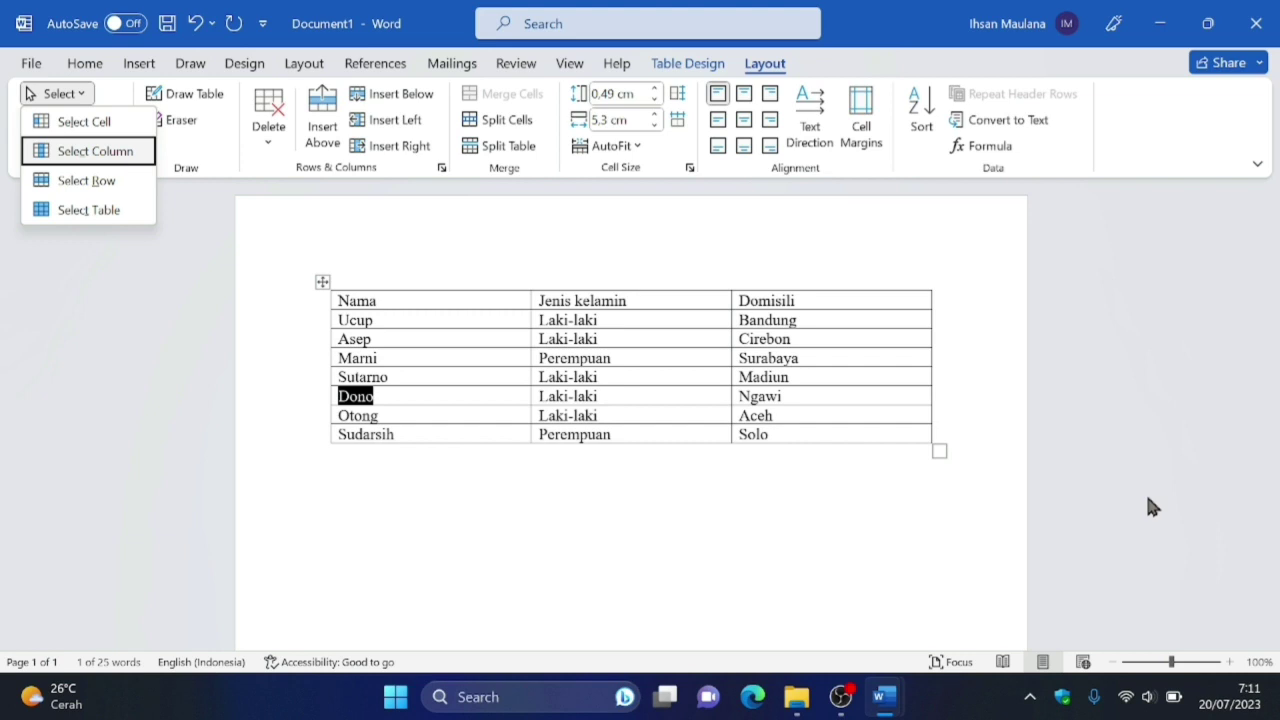
{"action": "key", "text": "Down"}
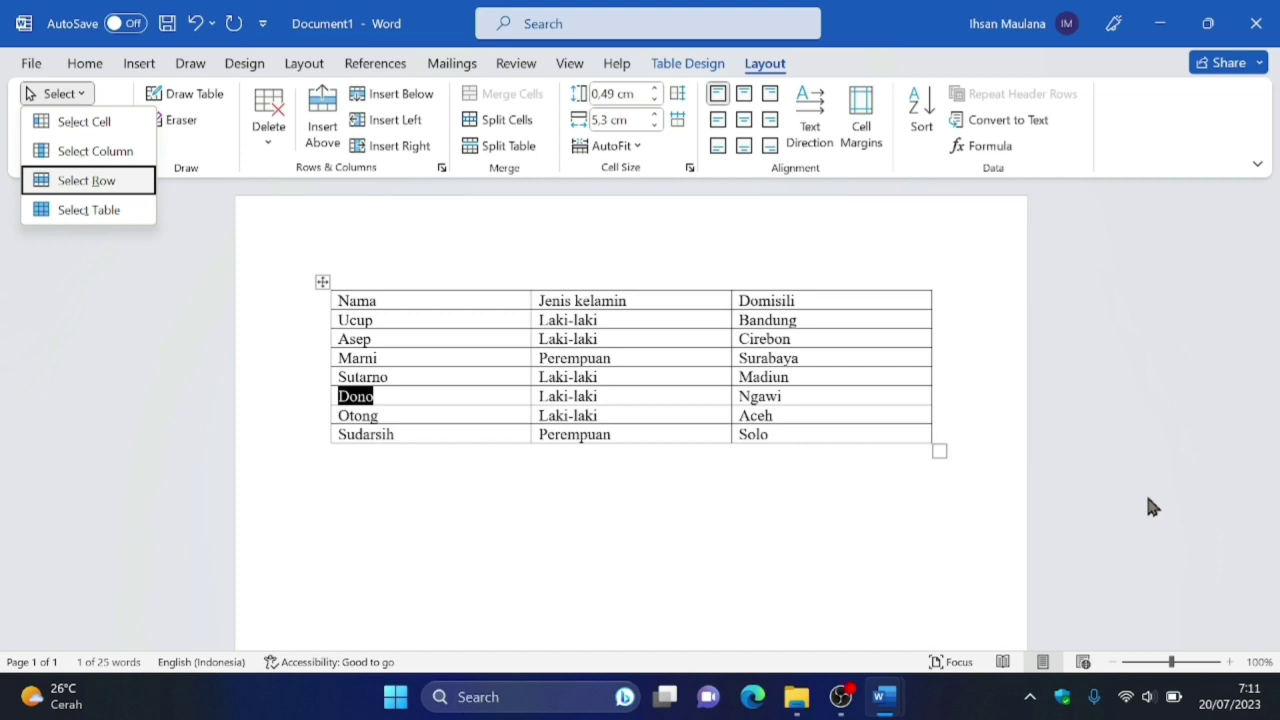
{"action": "key", "text": "Return"}
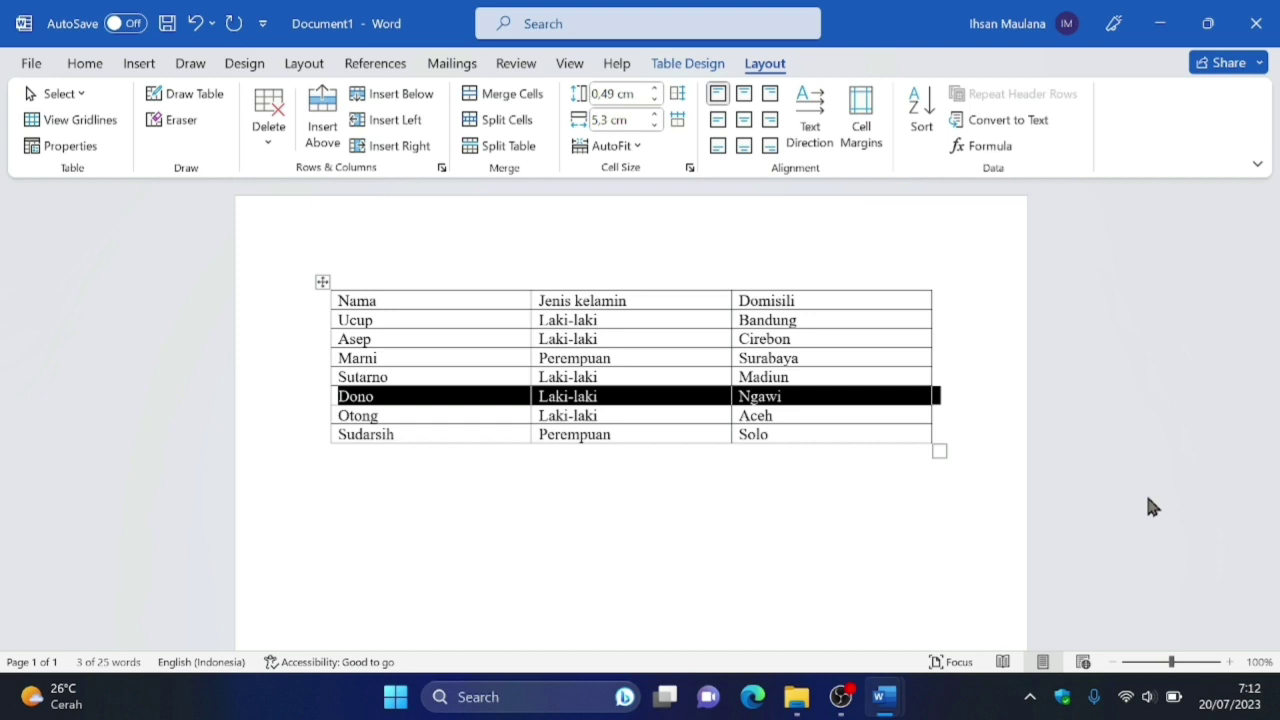
Look over the table layout commands for rows and columns, merging, cell size, alignment and data to find the delete command
{"action": "key", "text": "alt"}
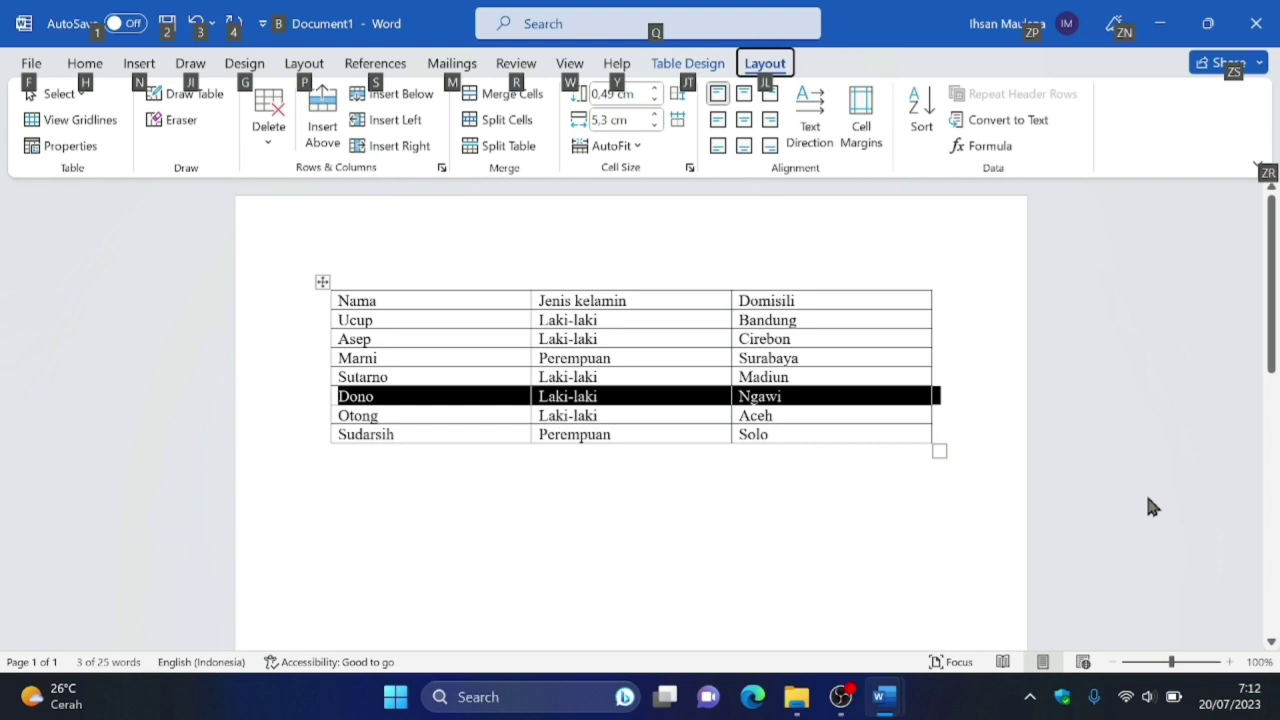
{"action": "key", "text": "Down"}
{"action": "key", "text": "Down"}
{"action": "key", "text": "Down"}
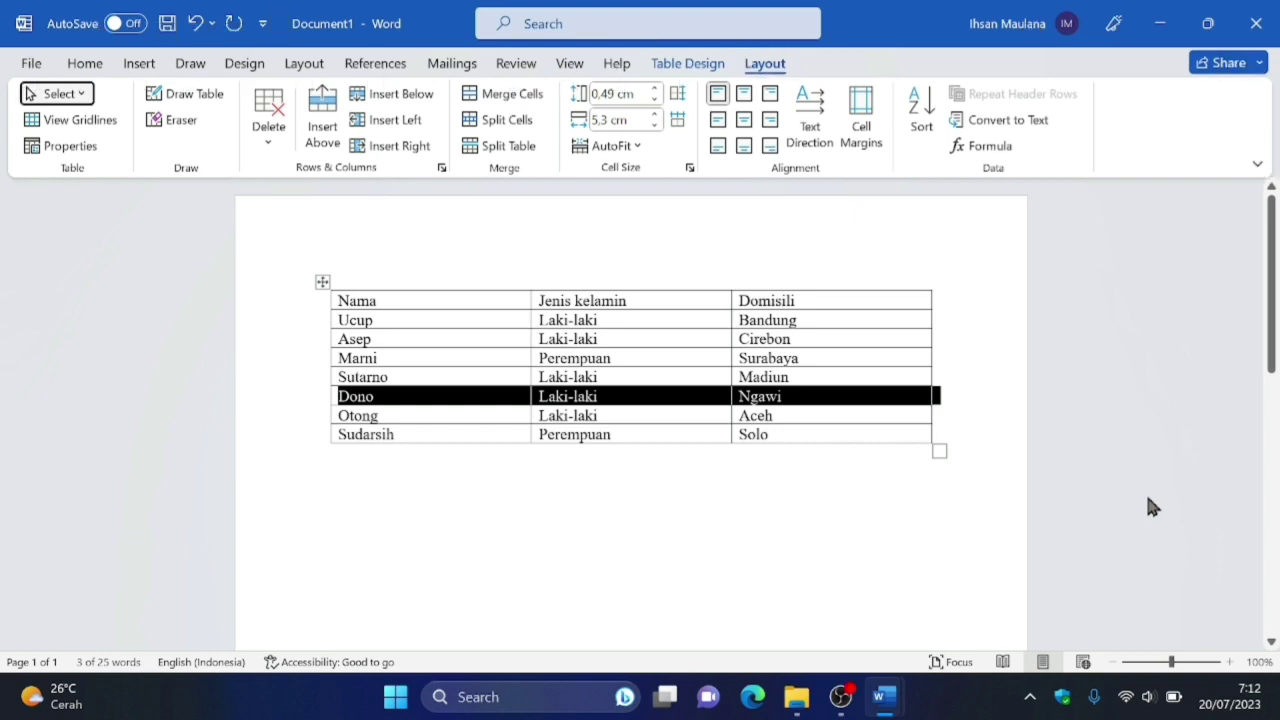
{"action": "key", "text": "Right"}
{"action": "key", "text": "Down"}
{"action": "key", "text": "Right"}
{"action": "key", "text": "Right"}
{"action": "key", "text": "Right"}
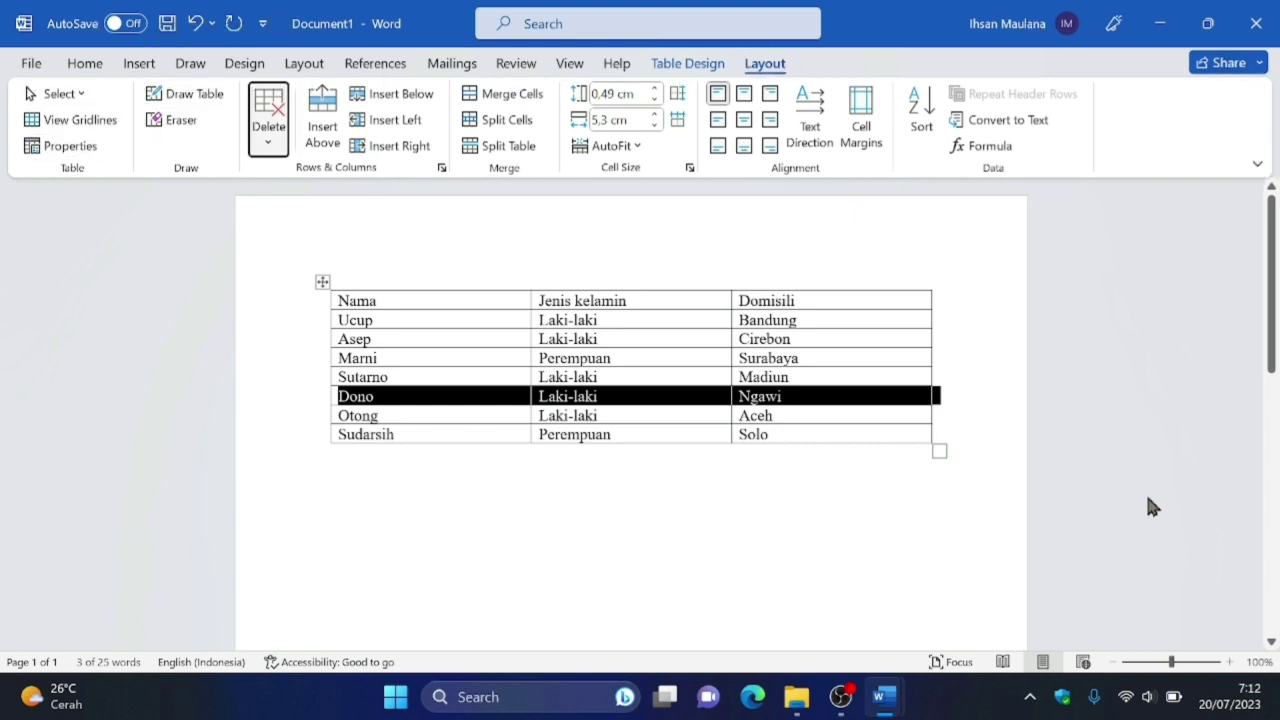
{"action": "key", "text": "Down"}
{"action": "key", "text": "Down"}
{"action": "key", "text": "Down"}
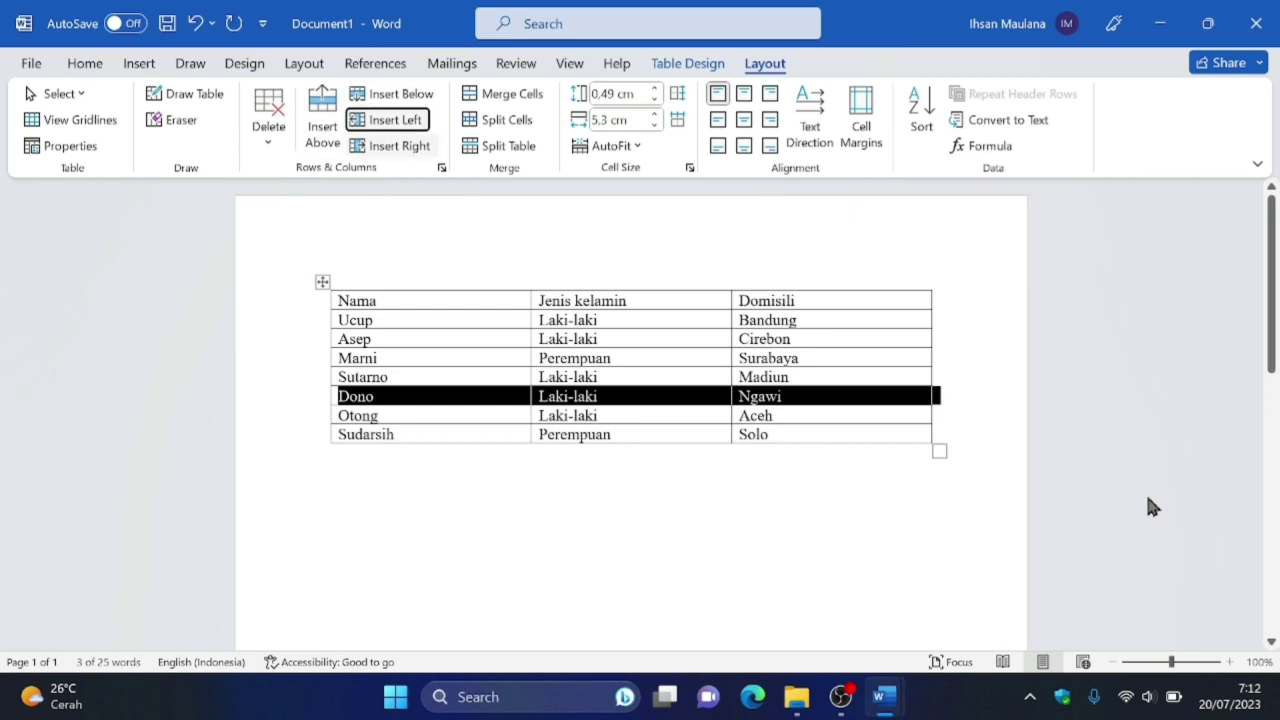
{"action": "key", "text": "Right"}
{"action": "key", "text": "Down"}
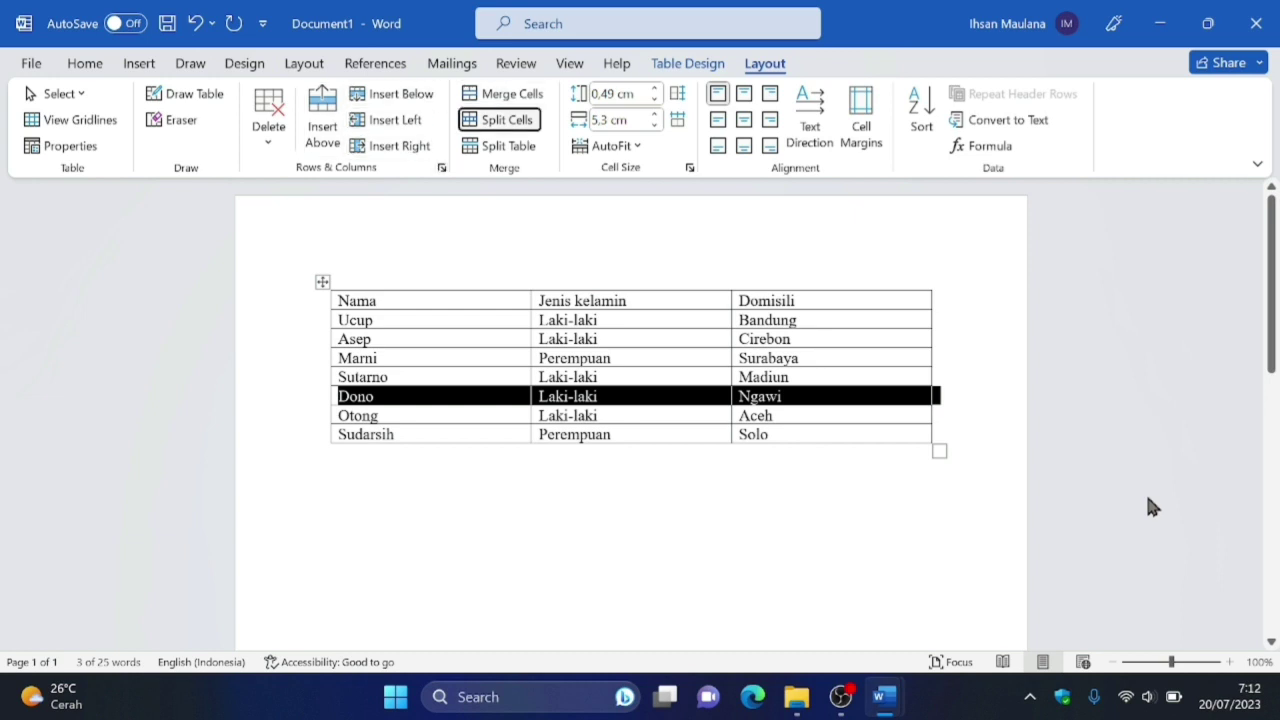
{"action": "key", "text": "Down"}
{"action": "key", "text": "Right"}
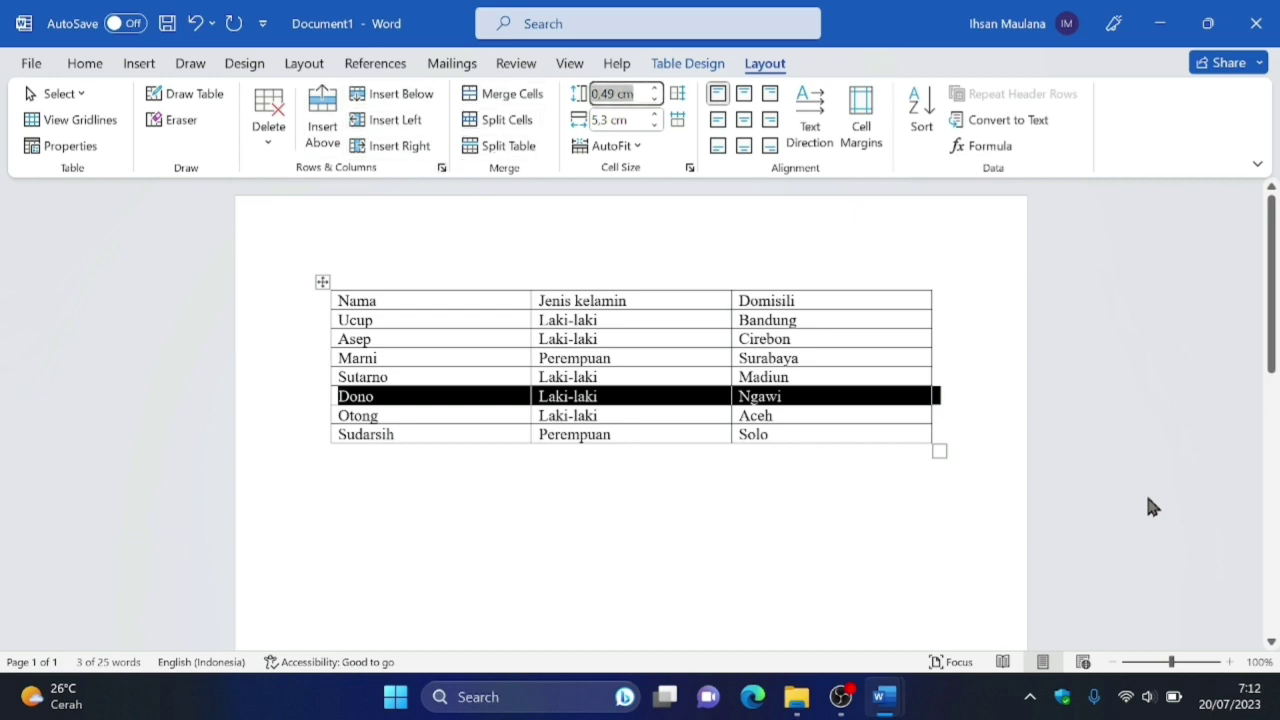
{"action": "key", "text": "Tab"}
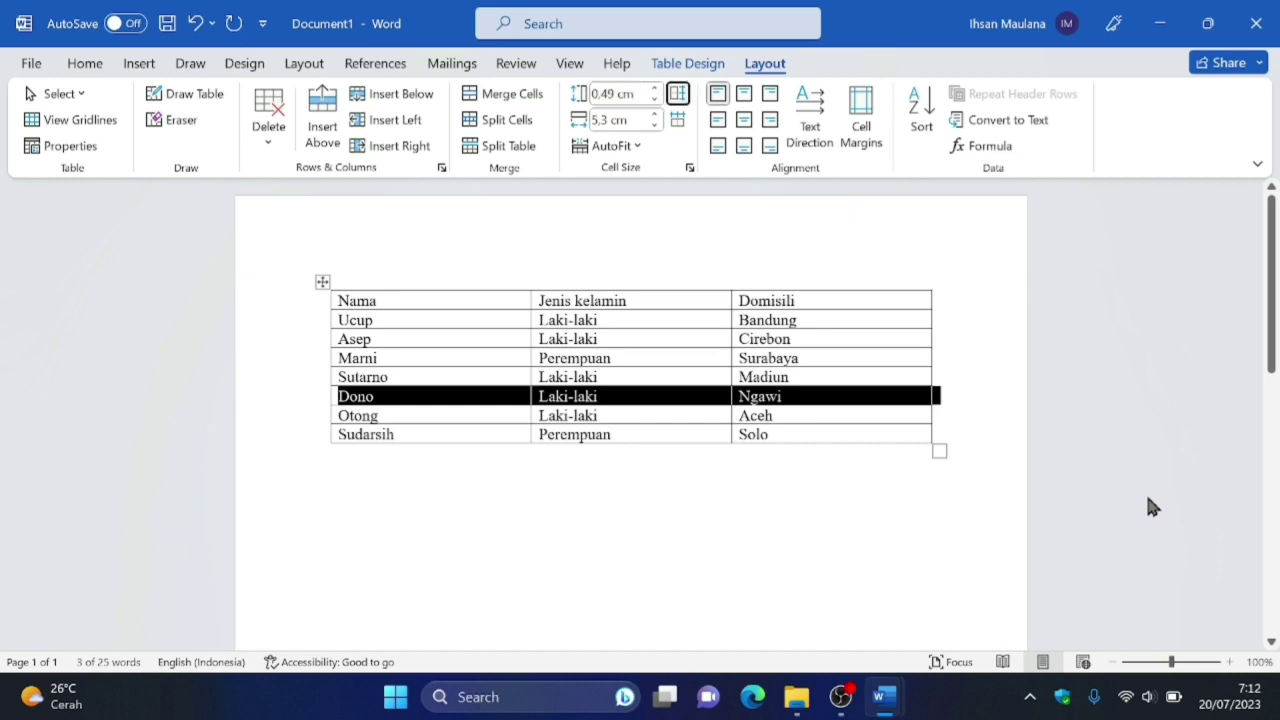
{"action": "key", "text": "Tab"}
{"action": "key", "text": "Tab"}
{"action": "key", "text": "Tab"}
{"action": "key", "text": "Tab"}
{"action": "key", "text": "Tab"}
{"action": "key", "text": "Tab"}
{"action": "key", "text": "Tab"}
{"action": "key", "text": "Tab"}
{"action": "key", "text": "Tab"}
{"action": "key", "text": "Tab"}
{"action": "key", "text": "Tab"}
{"action": "key", "text": "Tab"}
{"action": "key", "text": "Tab"}
{"action": "key", "text": "Tab"}
{"action": "key", "text": "Tab"}
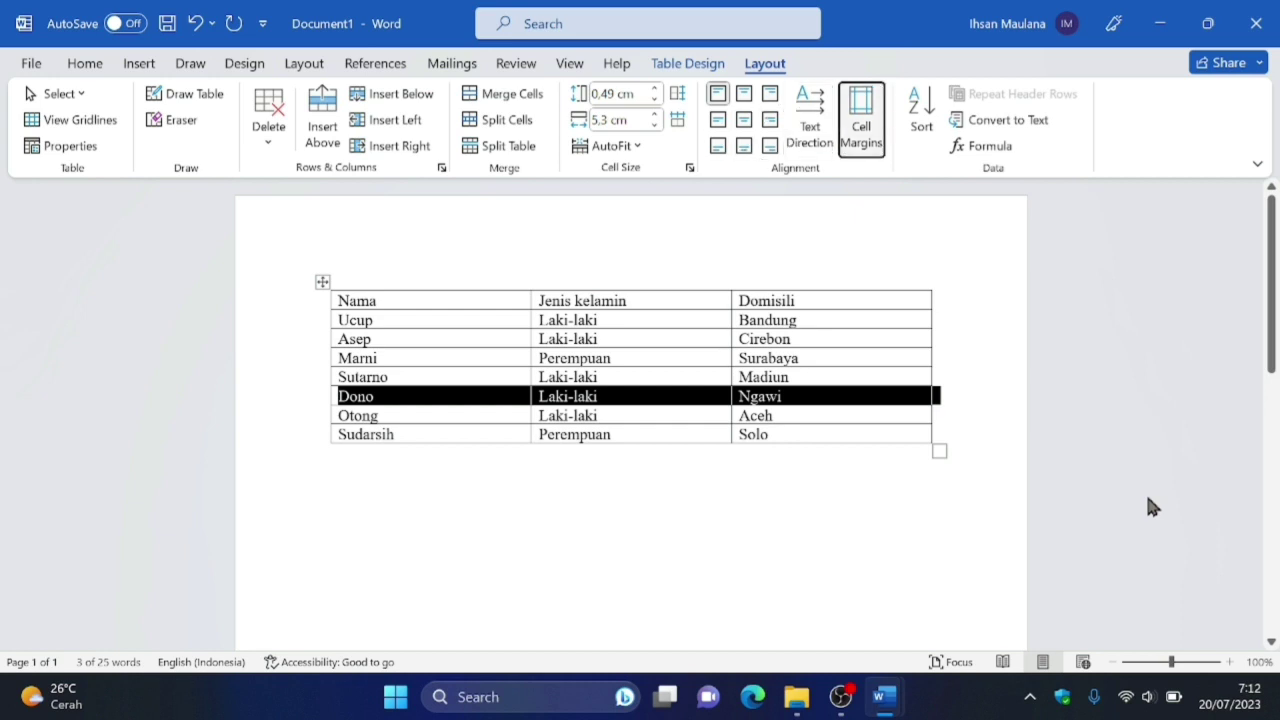
{"action": "key", "text": "Tab"}
{"action": "key", "text": "Tab"}
{"action": "key", "text": "Tab"}
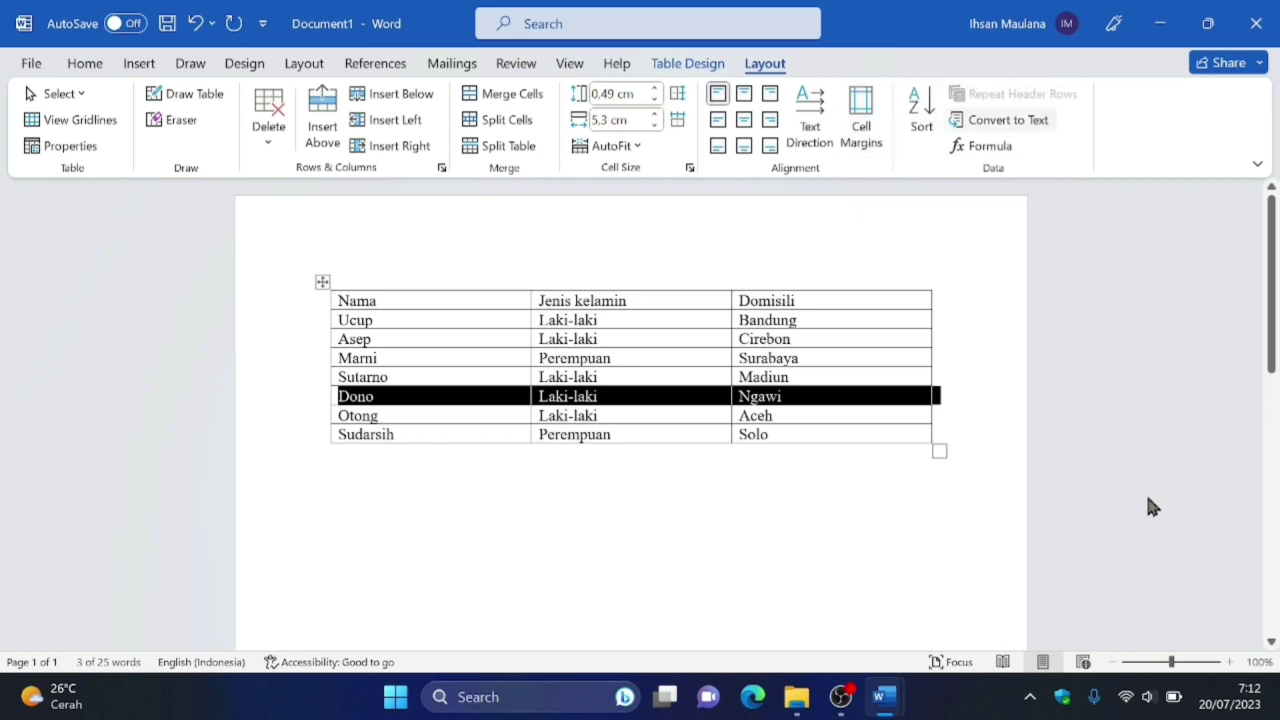
{"action": "key", "text": "Tab"}
{"action": "key", "text": "Tab"}
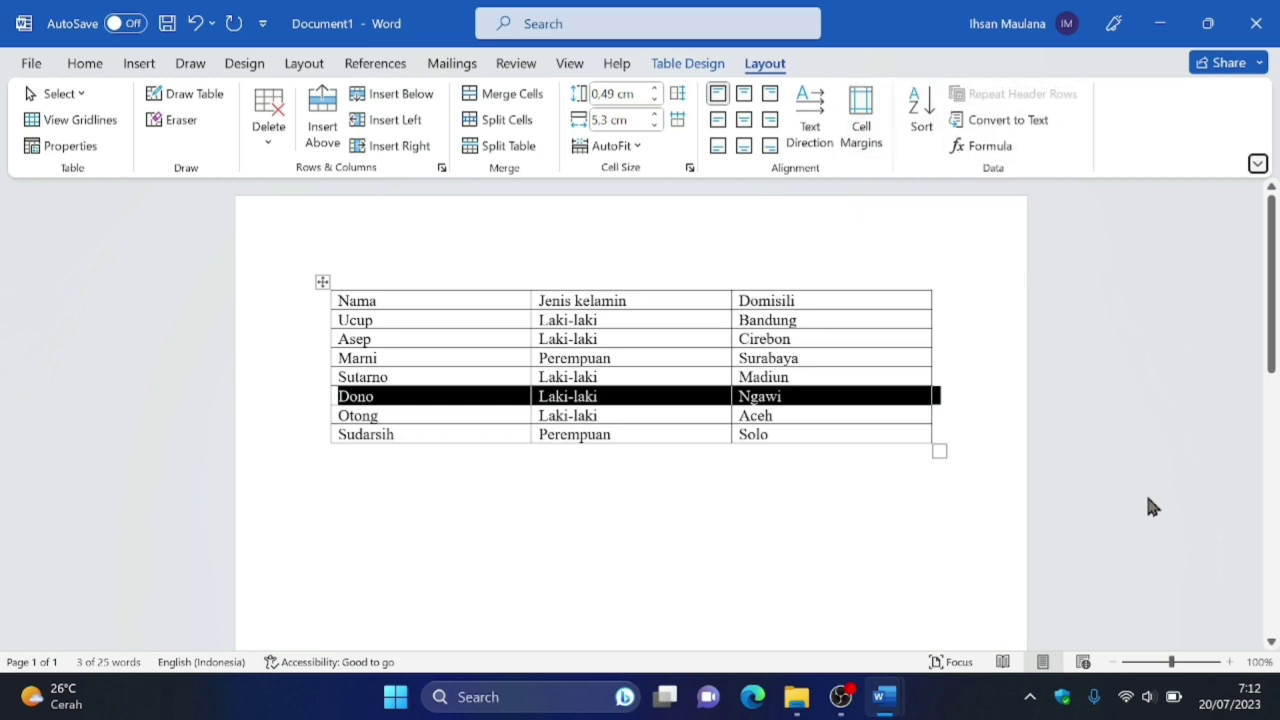
{"action": "key", "text": "Tab"}
{"action": "key", "text": "Tab"}
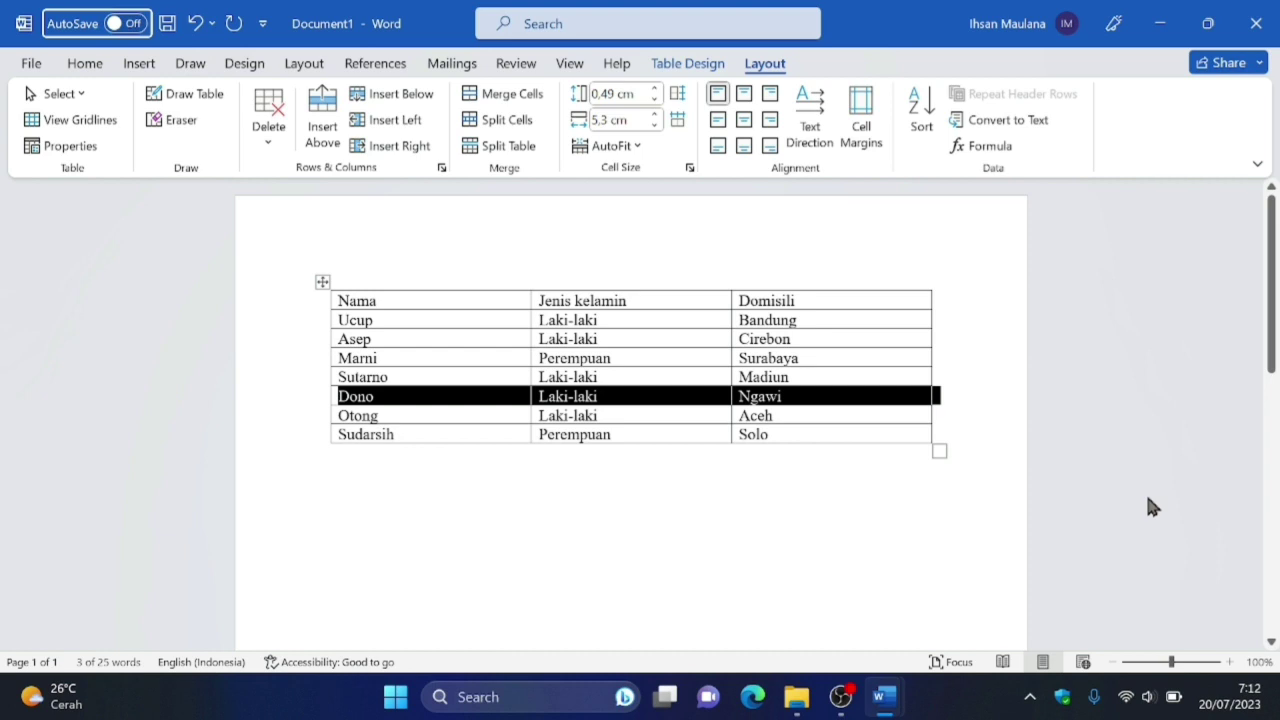
{"action": "key", "text": "Tab"}
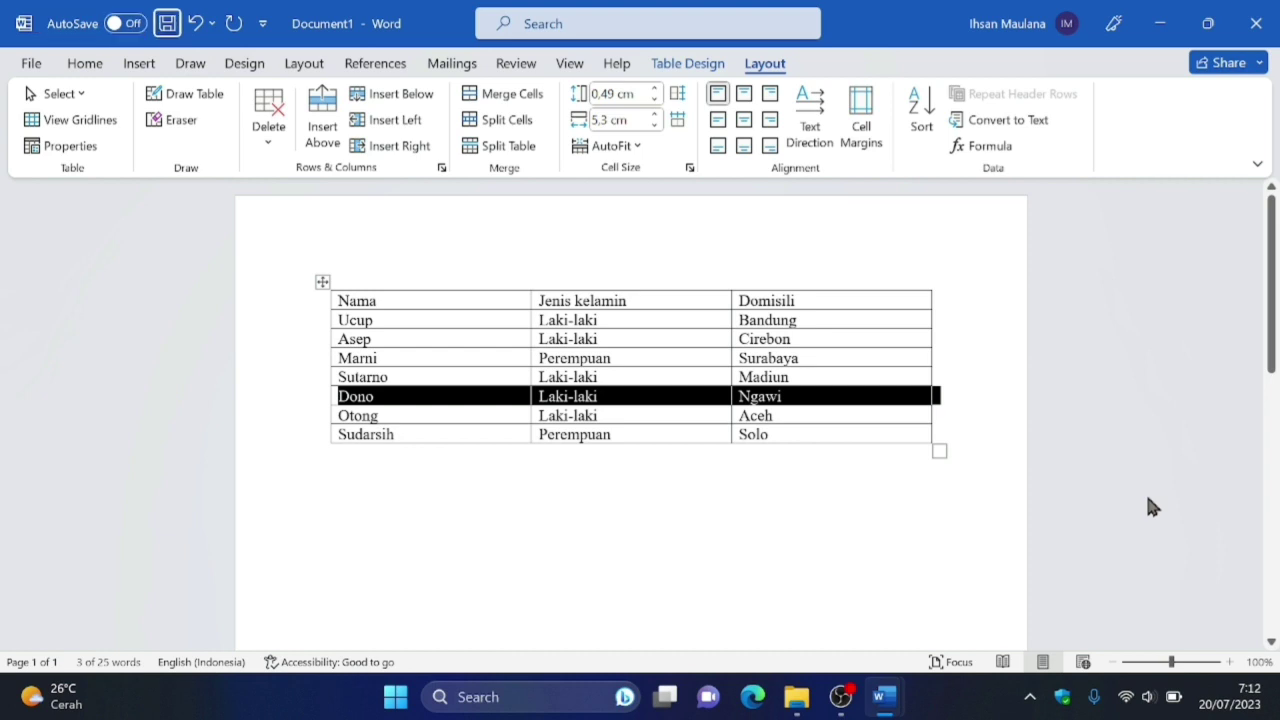
{"action": "key", "text": "Tab"}
{"action": "key", "text": "Tab"}
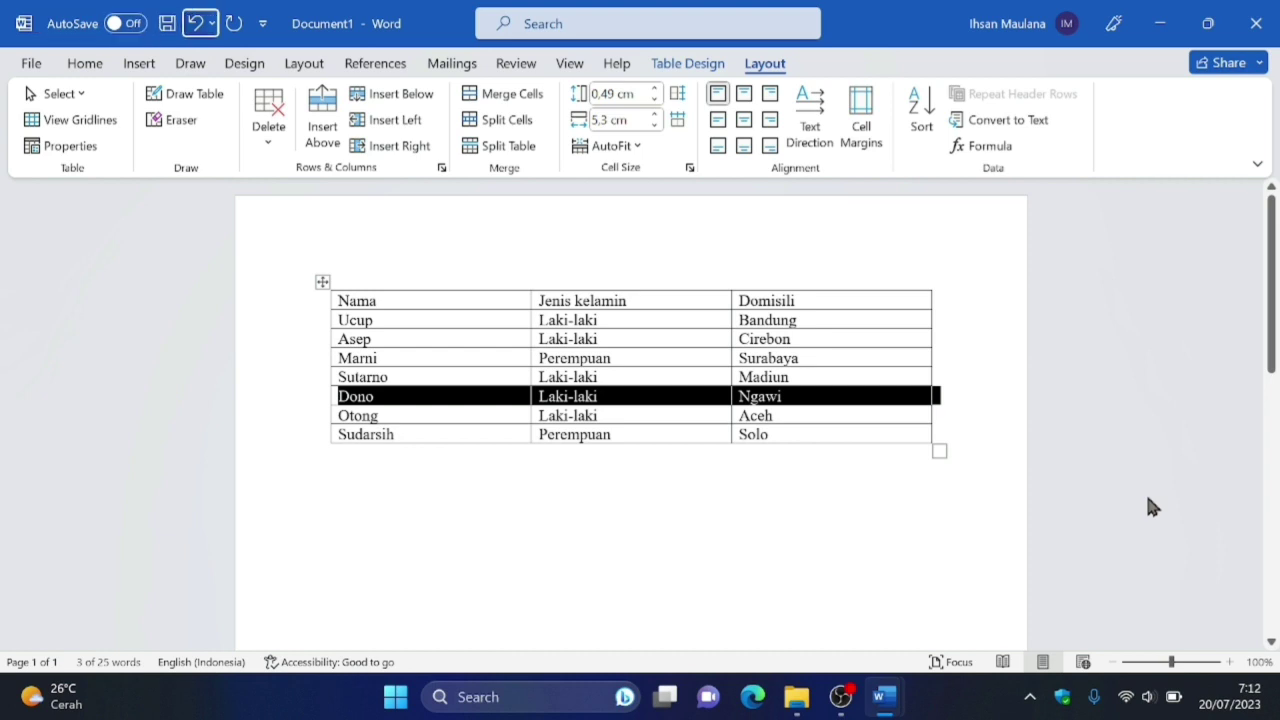
{"action": "key", "text": "Tab"}
{"action": "key", "text": "Tab"}
{"action": "key", "text": "Tab"}
{"action": "key", "text": "Tab"}
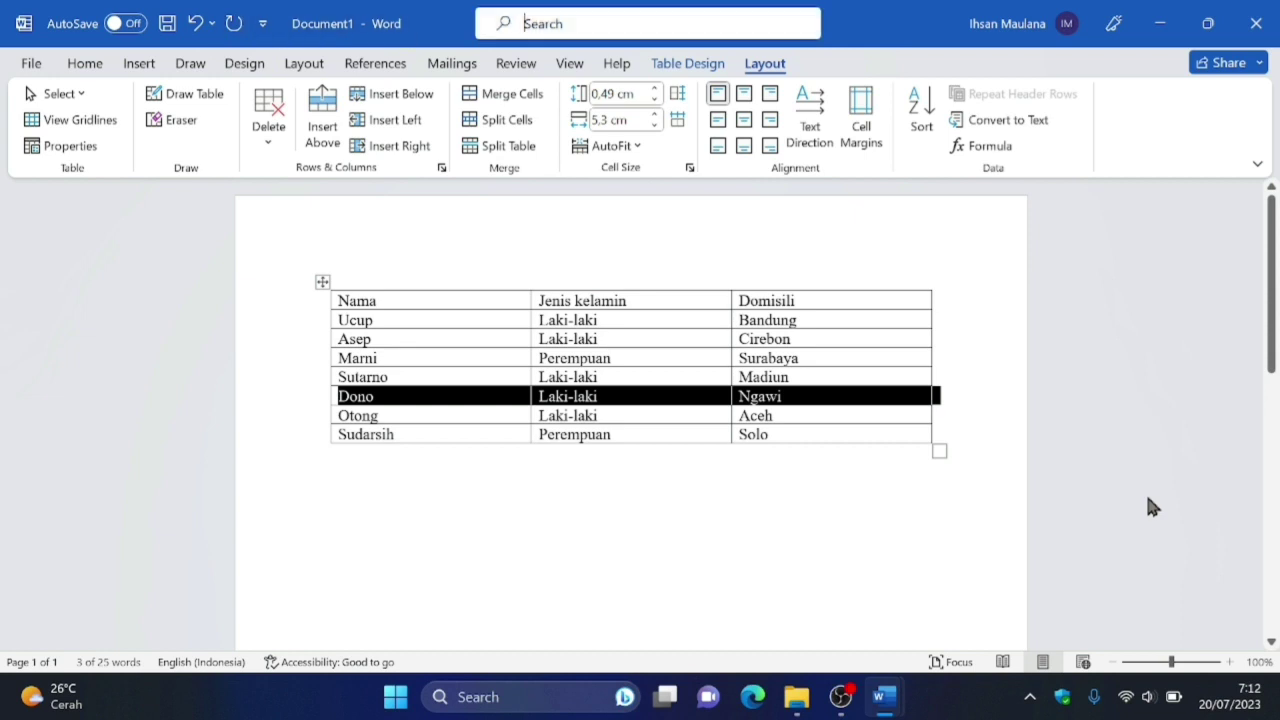
{"action": "key", "text": "Tab"}
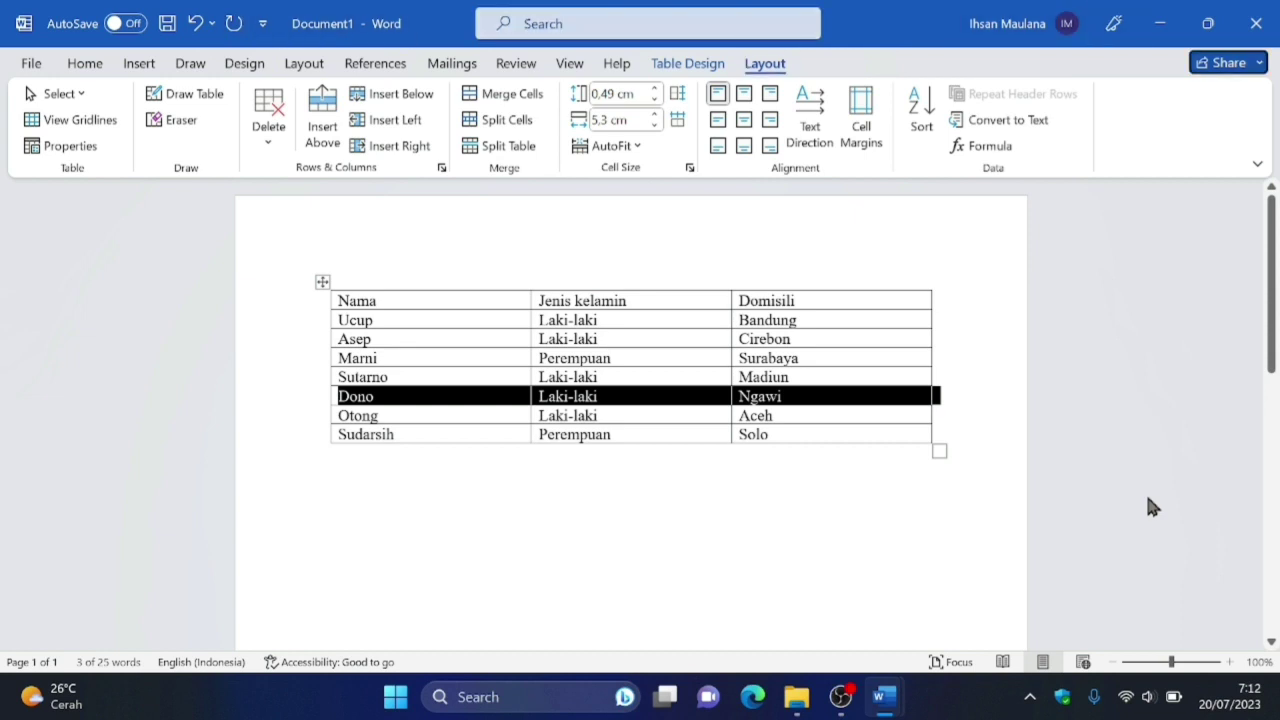
Delete the selected table row ending in "Ngawi" with the Delete Rows command
{"action": "key", "text": "Tab"}
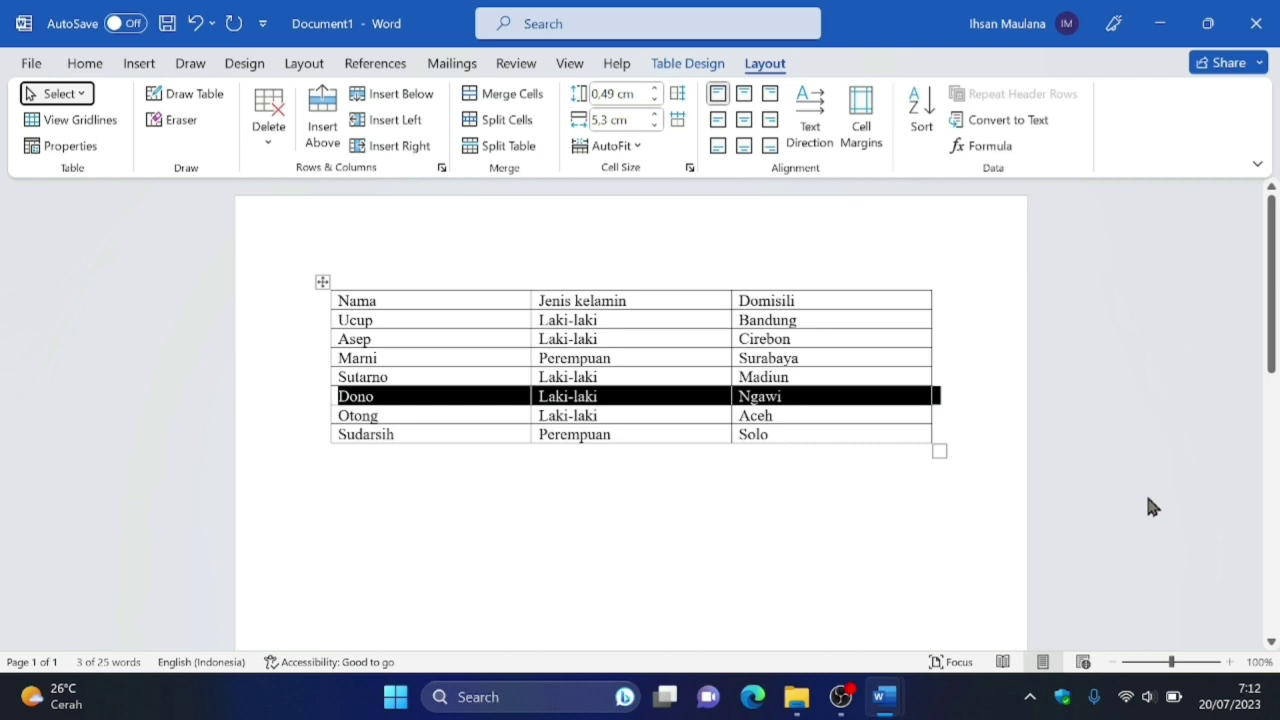
{"action": "key", "text": "Tab"}
{"action": "key", "text": "shift+Tab"}
{"action": "key", "text": "Tab"}
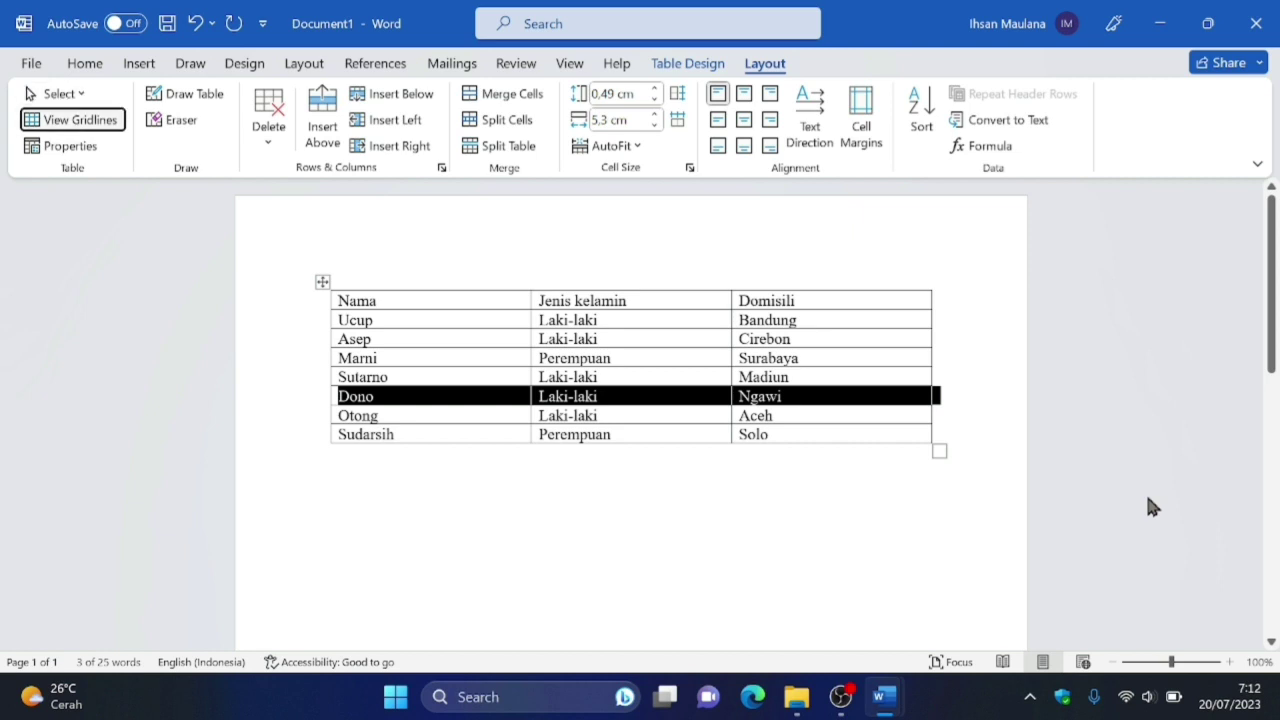
{"action": "key", "text": "Tab"}
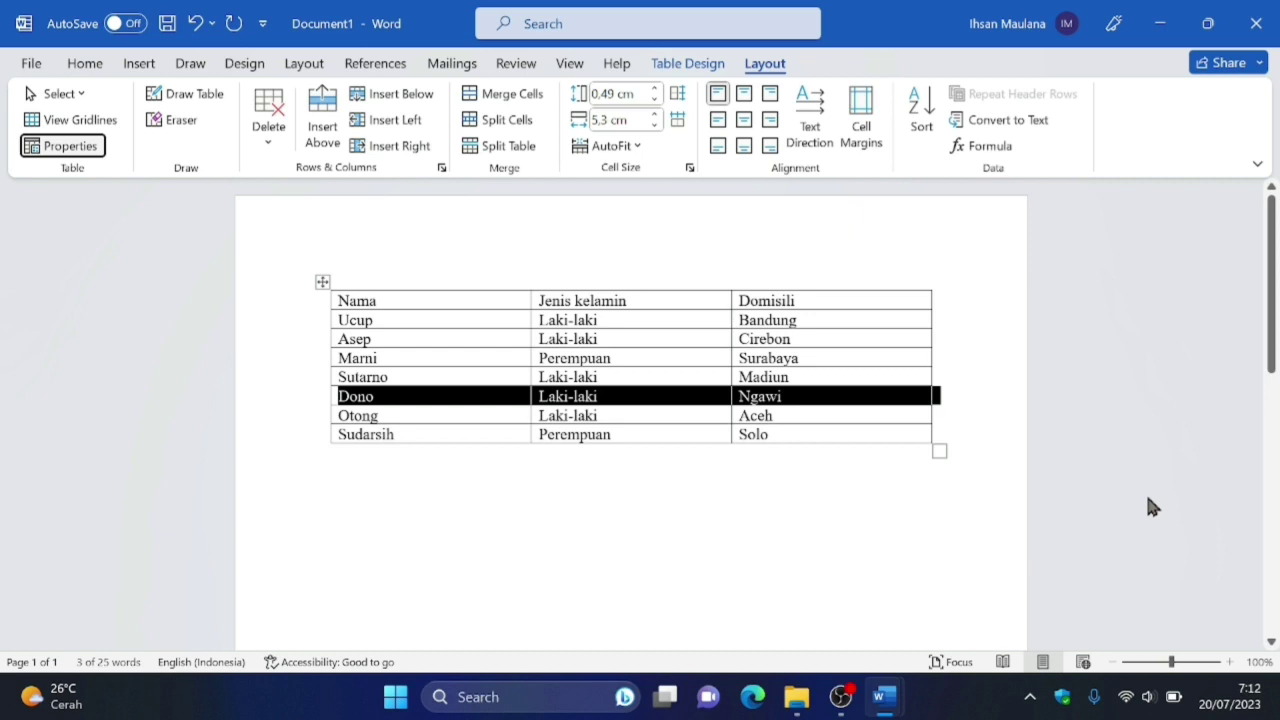
{"action": "key", "text": "Tab"}
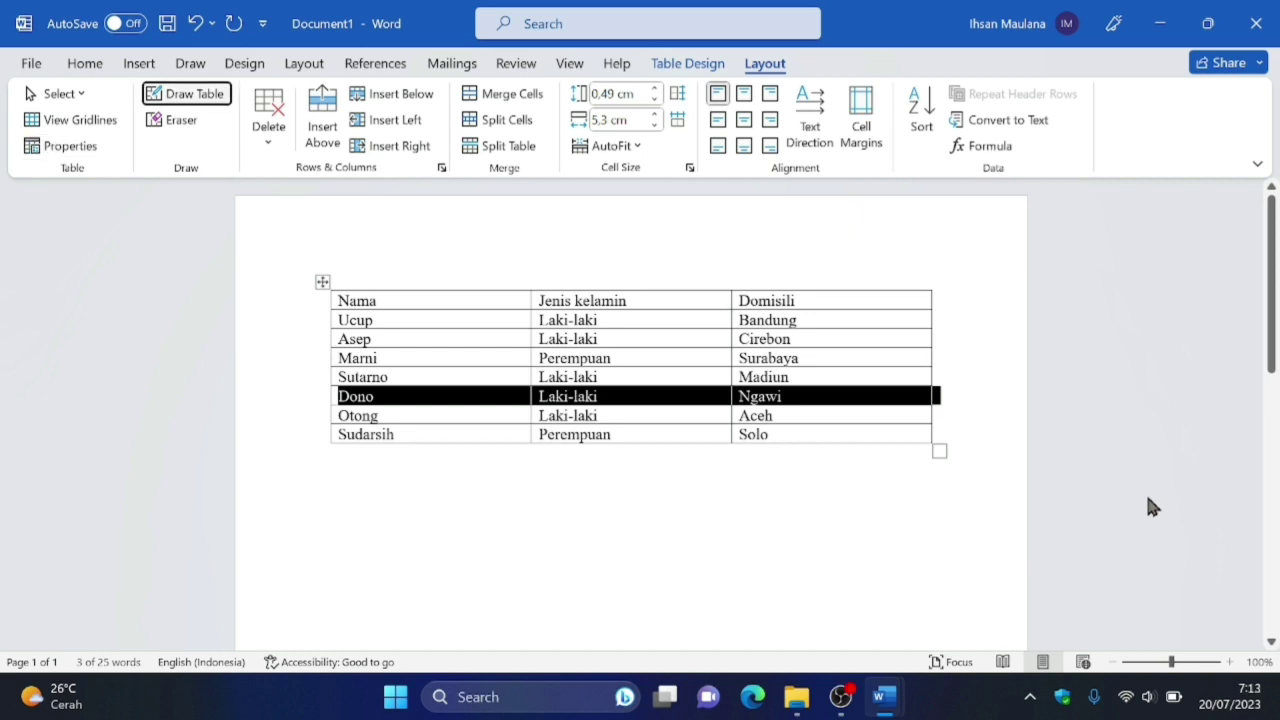
{"action": "key", "text": "Tab"}
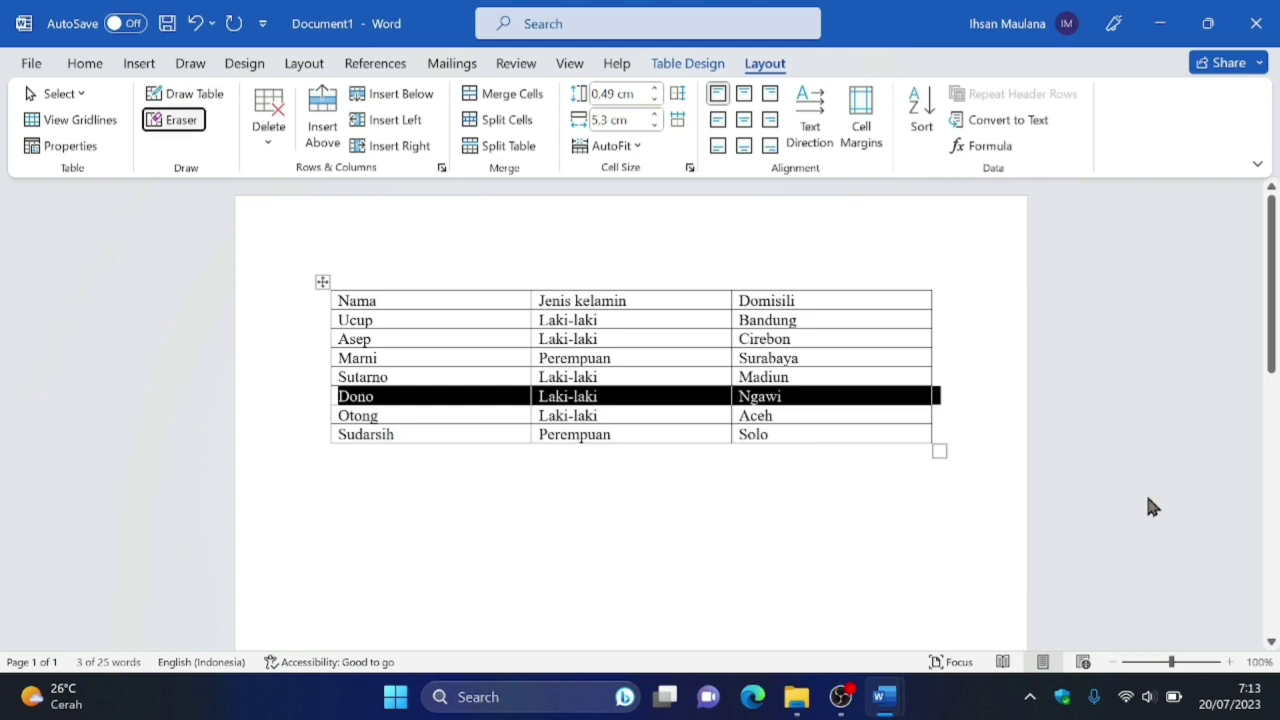
{"action": "key", "text": "Tab"}
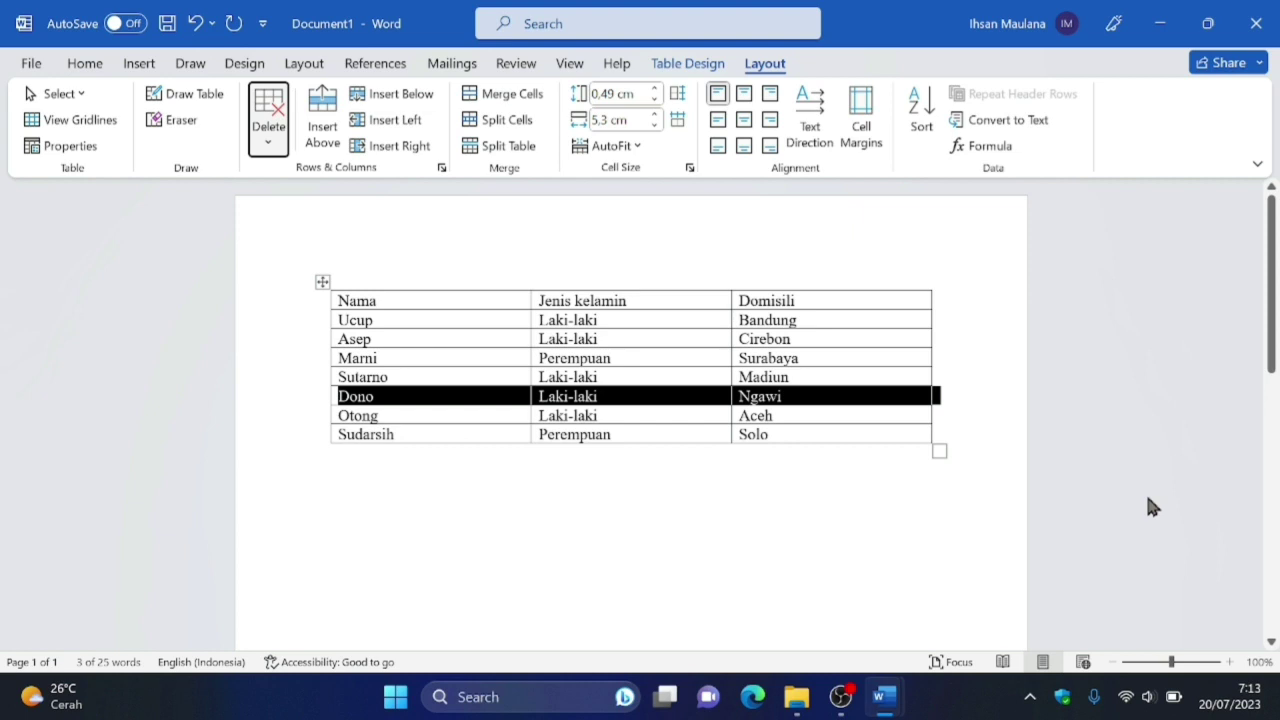
{"action": "key", "text": "Return"}
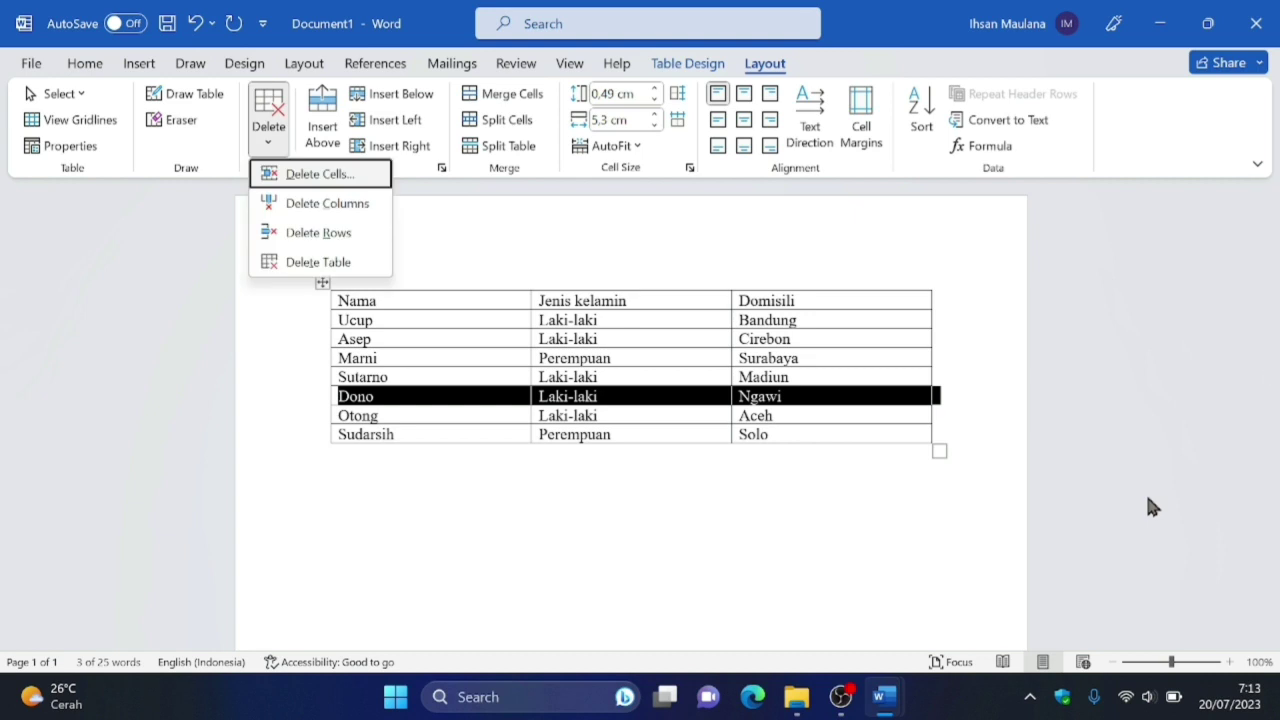
{"action": "key", "text": "Down"}
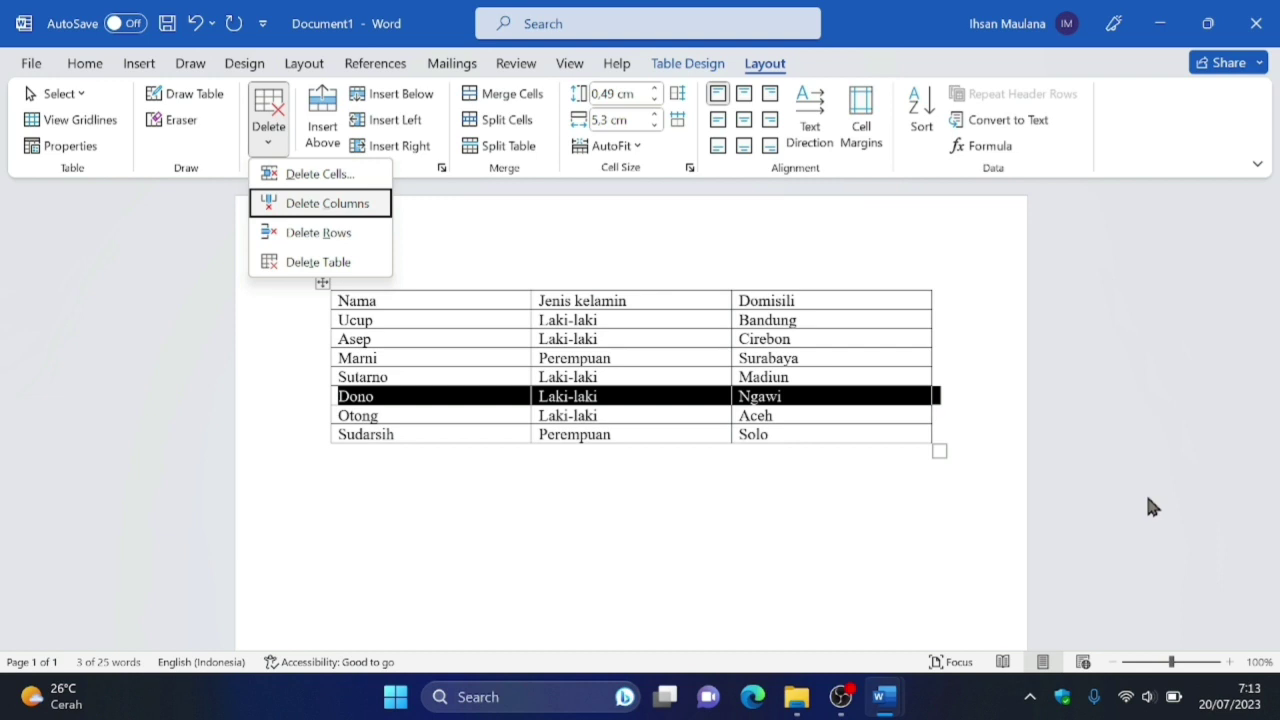
{"action": "key", "text": "Down"}
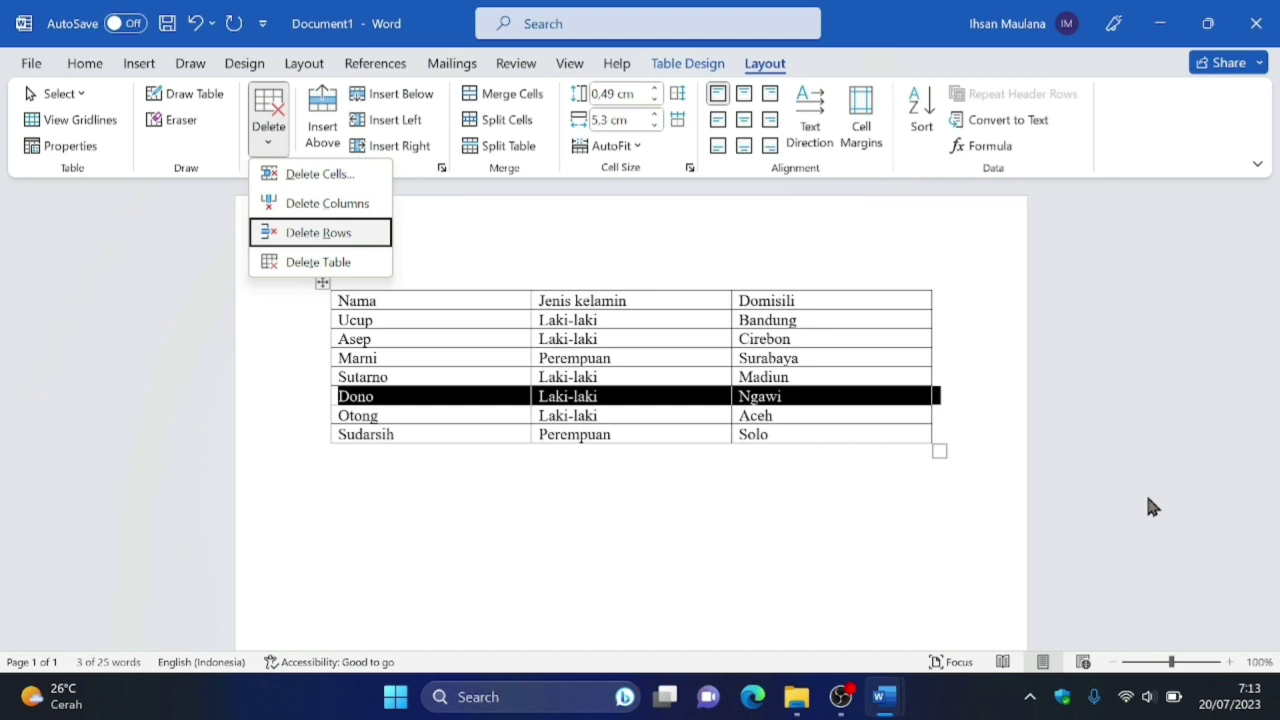
{"action": "key", "text": "Down"}
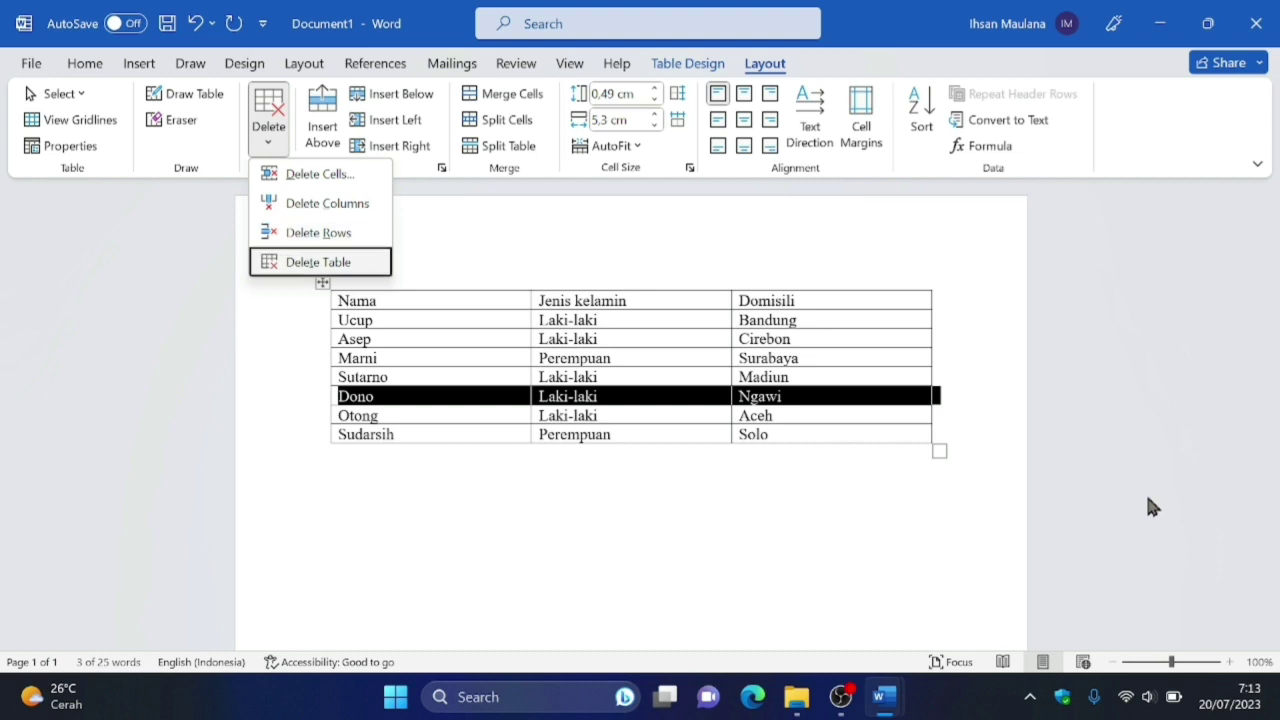
{"action": "key", "text": "Up"}
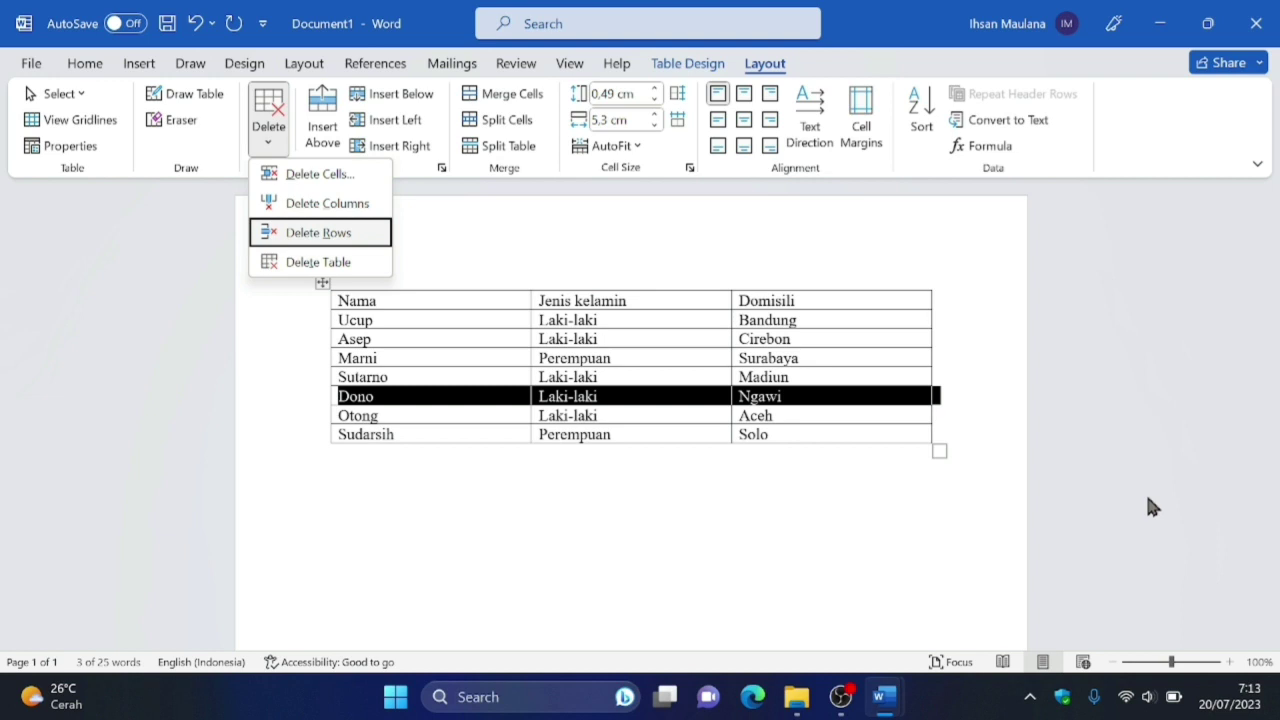
{"action": "key", "text": "Down"}
{"action": "key", "text": "Up"}
{"action": "key", "text": "Return"}
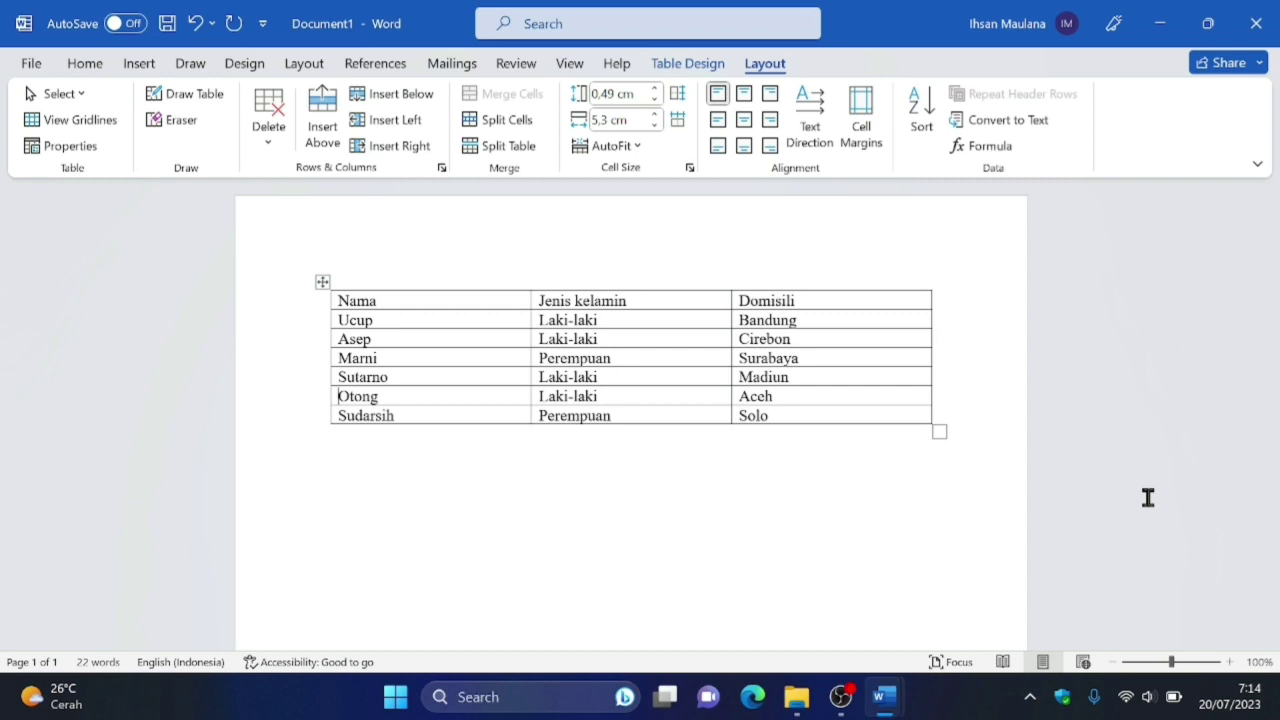
Read through the table cells around the deleted row, from the "Surabaya" row to the "Solo" row
{"action": "key", "text": "Tab"}
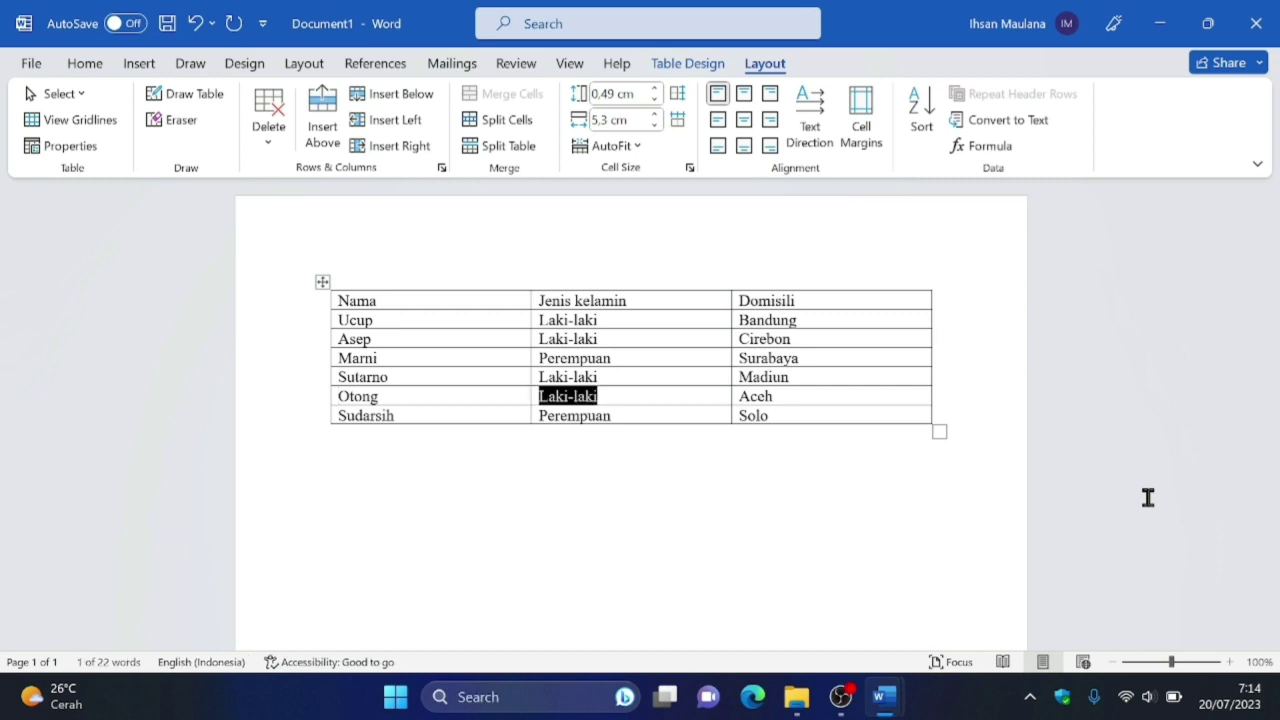
{"action": "key", "text": "shift+Tab"}
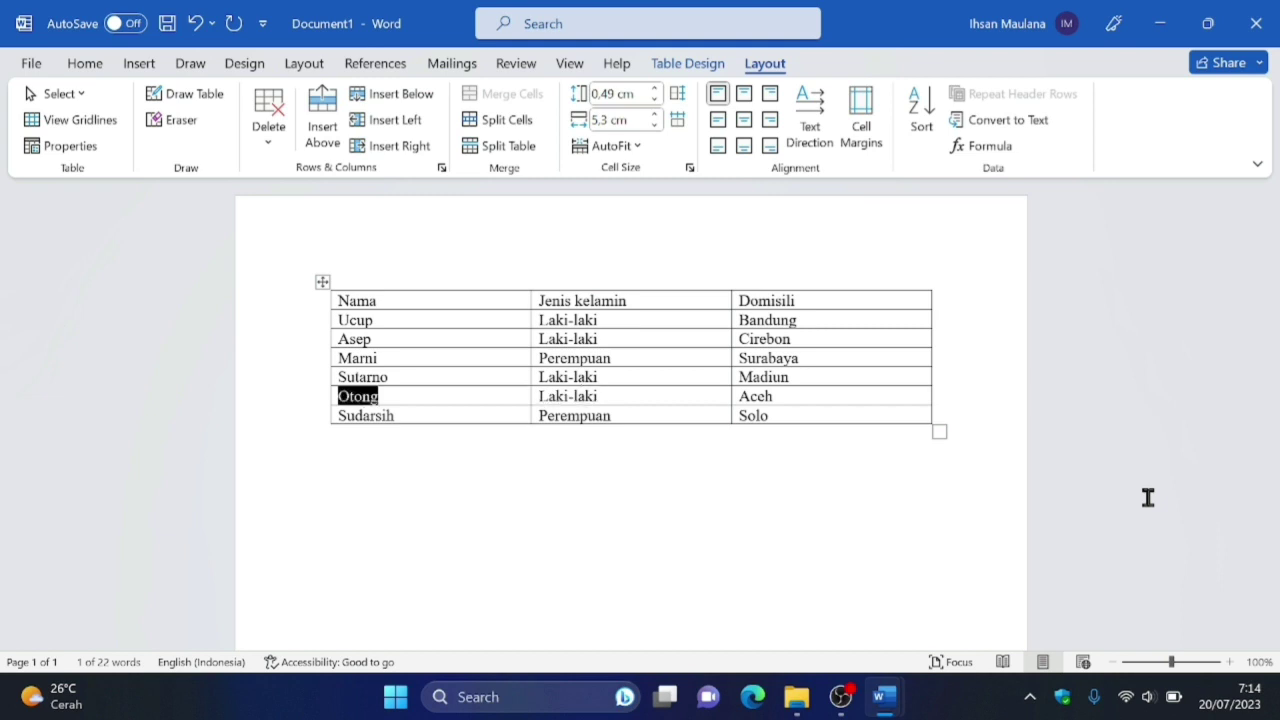
{"action": "key", "text": "shift+Tab"}
{"action": "key", "text": "shift+Tab"}
{"action": "key", "text": "shift+Tab"}
{"action": "key", "text": "shift+Tab"}
{"action": "key", "text": "shift+Tab"}
{"action": "key", "text": "shift+Tab"}
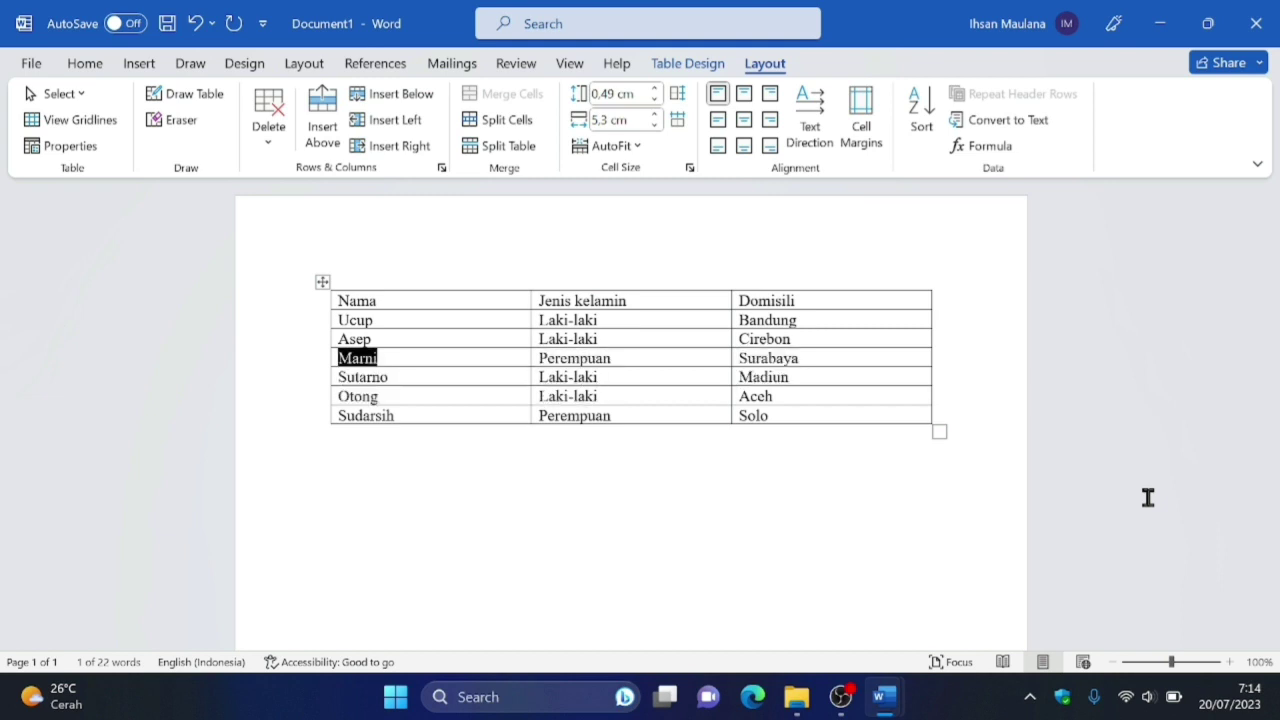
{"action": "key", "text": "Tab"}
{"action": "key", "text": "Tab"}
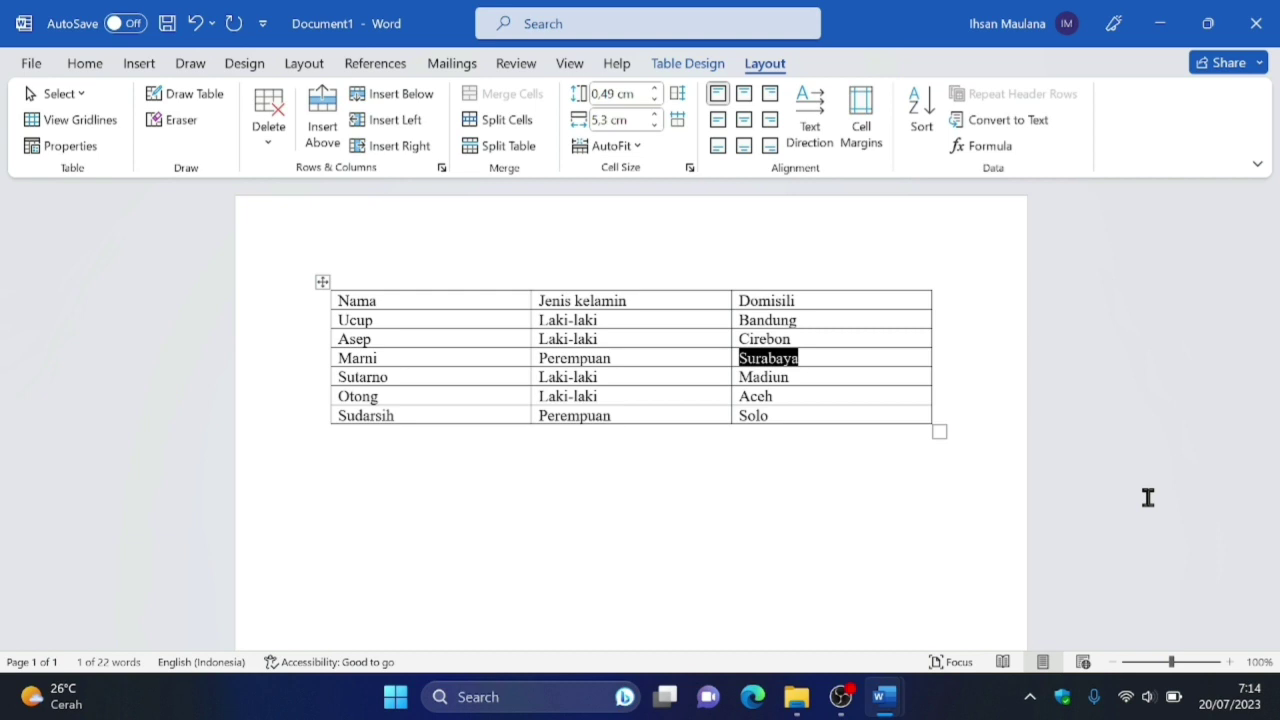
{"action": "key", "text": "Tab"}
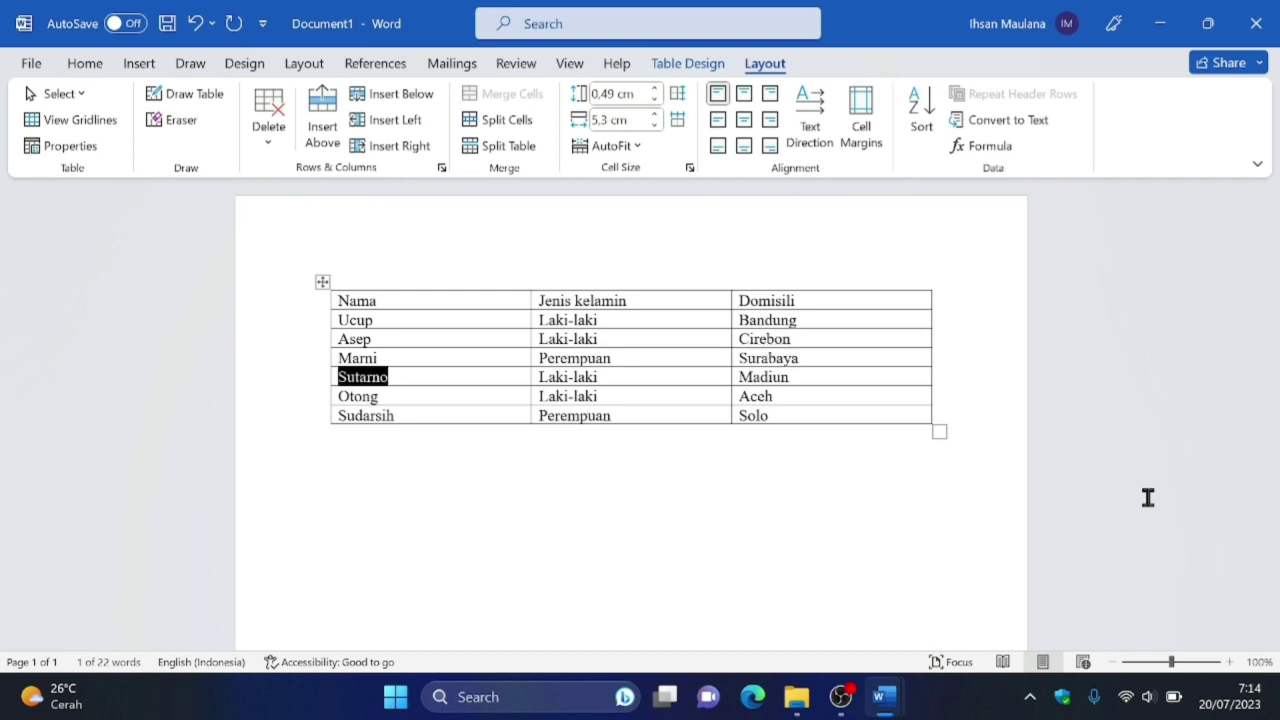
{"action": "key", "text": "Tab"}
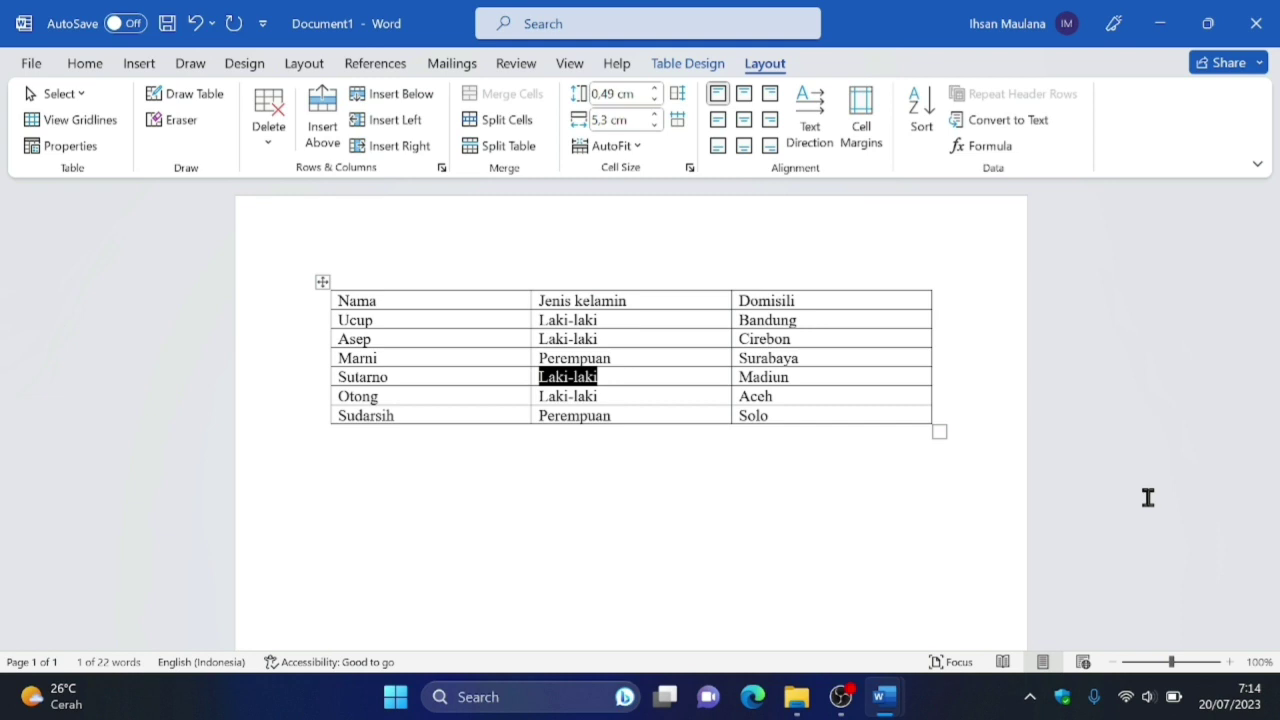
{"action": "key", "text": "Tab"}
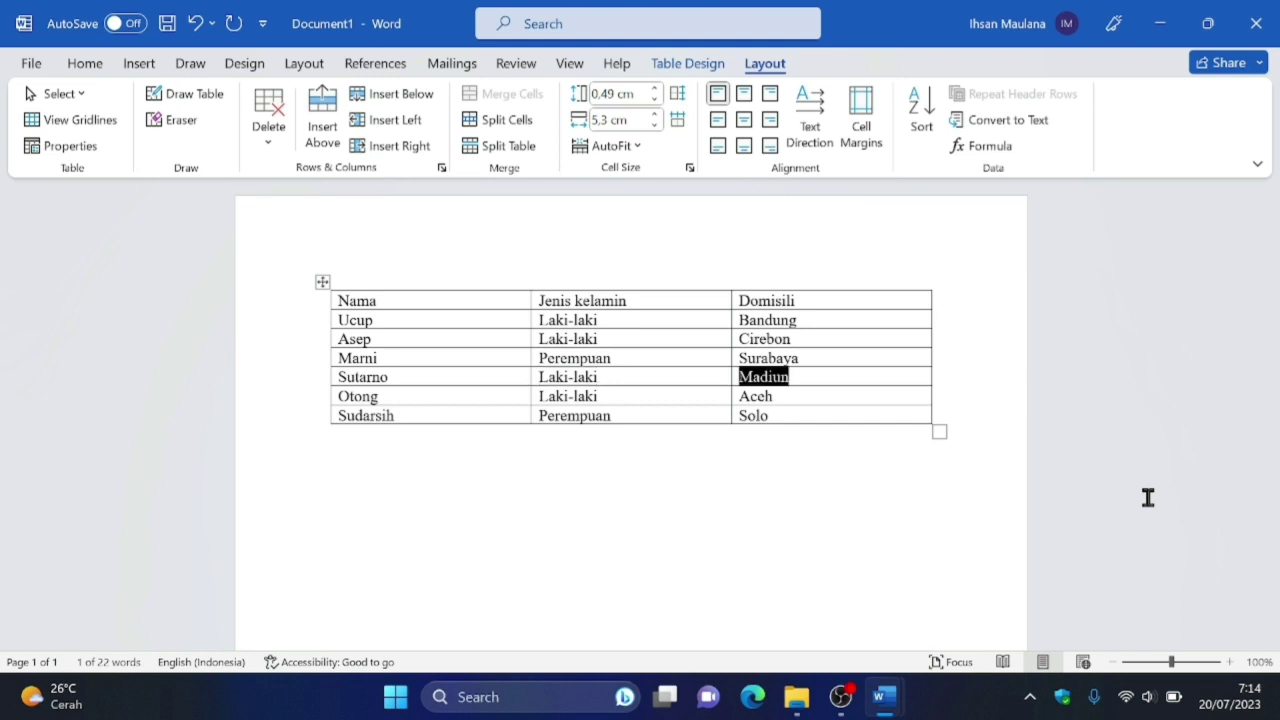
{"action": "key", "text": "Tab"}
{"action": "key", "text": "Tab"}
{"action": "key", "text": "Tab"}
{"action": "key", "text": "Tab"}
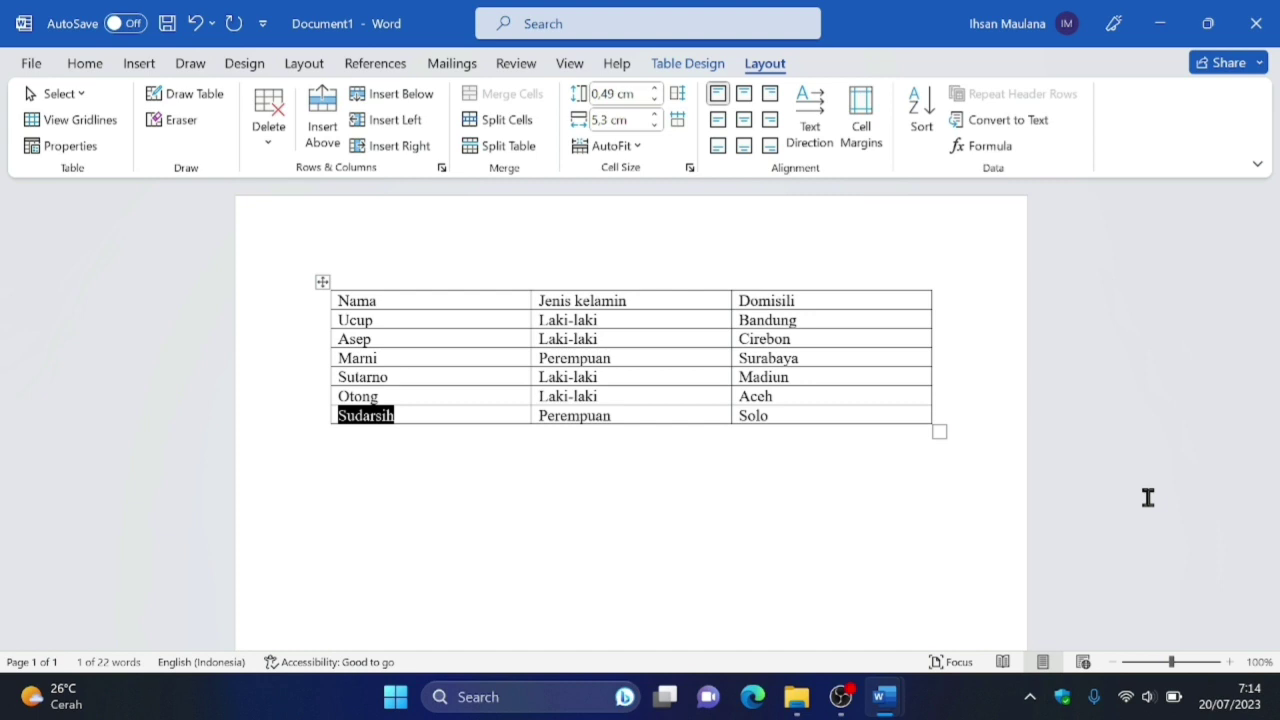
Switch to the Materi tabel.docx document to consult its numbered list of table topics
{"action": "key", "text": "alt+Tab"}
{"action": "key", "text": "Tab"}
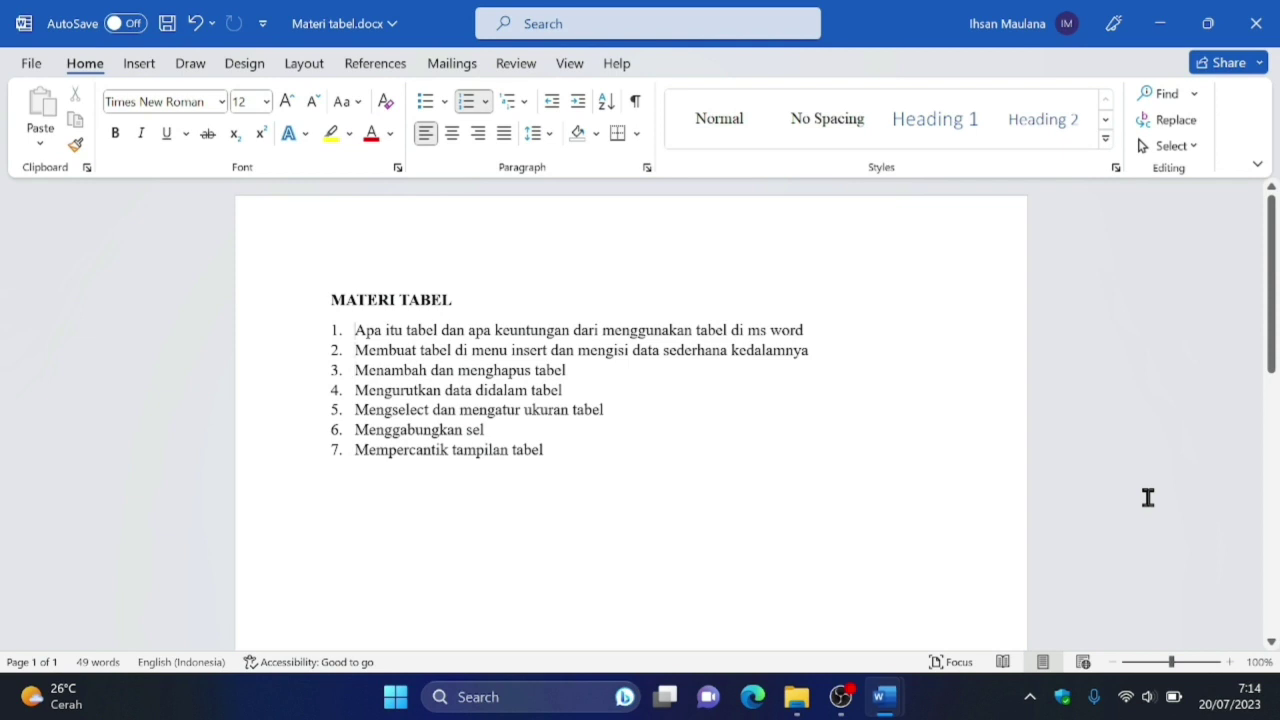